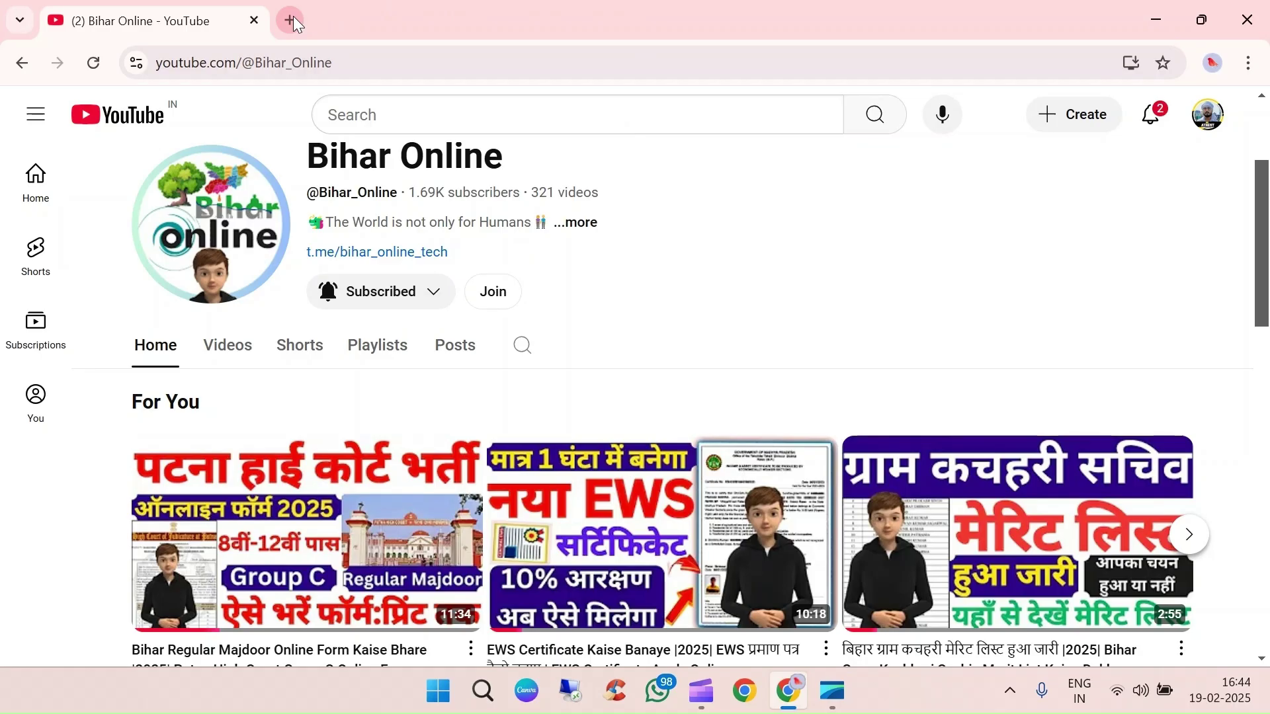
# - Load udyami.bihar.gov.in in a new tab and open the MMUY scheme guidelines PDF
pyautogui.click(273, 20)
pyautogui.click(487, 408)
pyautogui.write('udyami.bihar.gov.in')
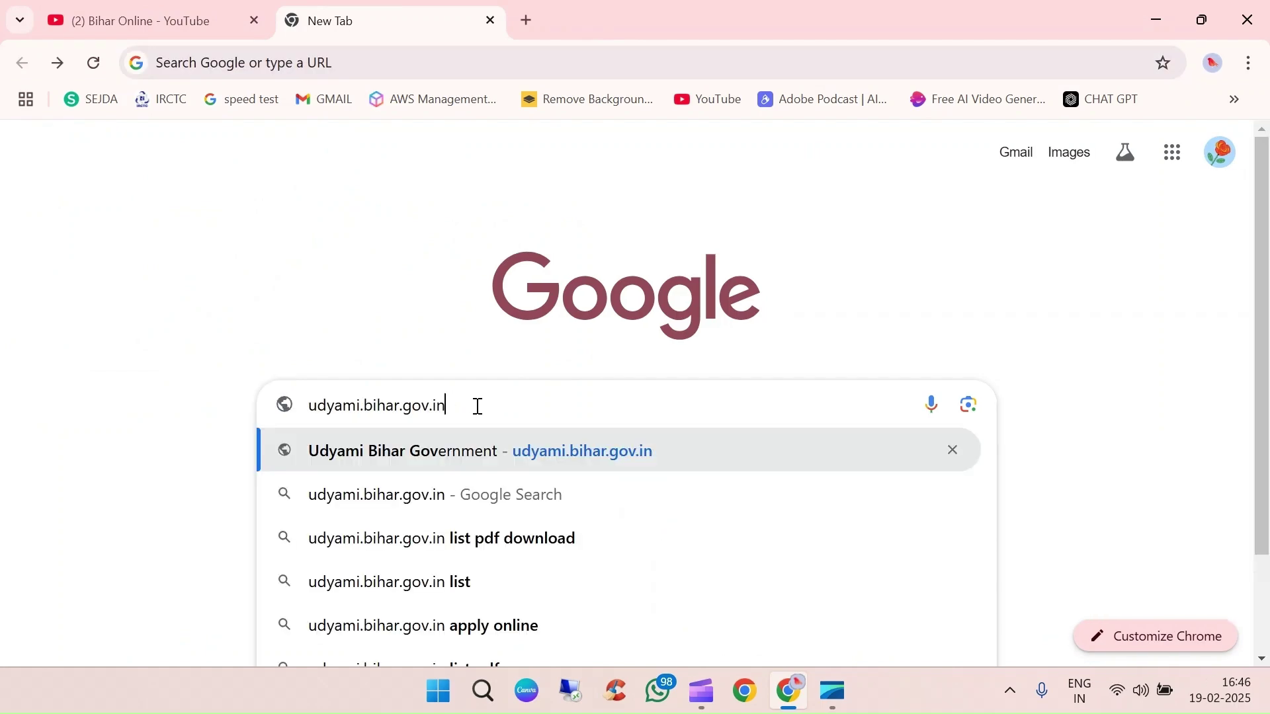
pyautogui.press('Return')
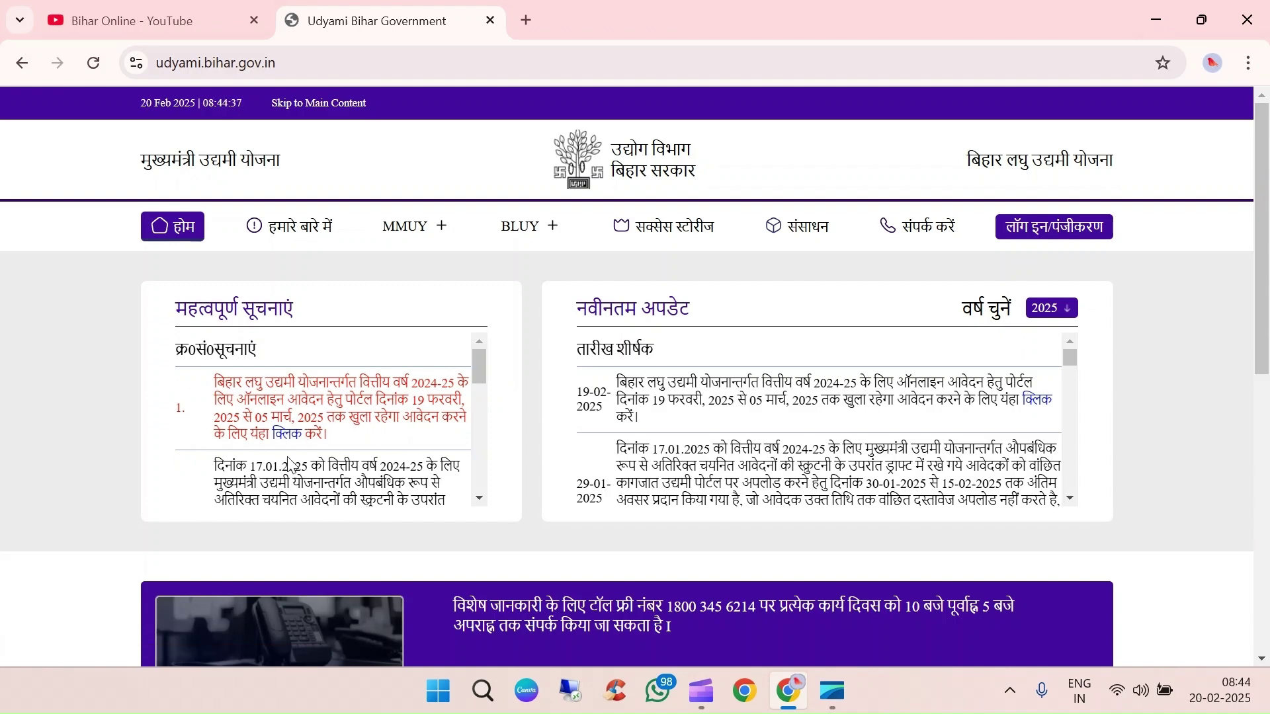
pyautogui.scroll(-10, 549, 419)
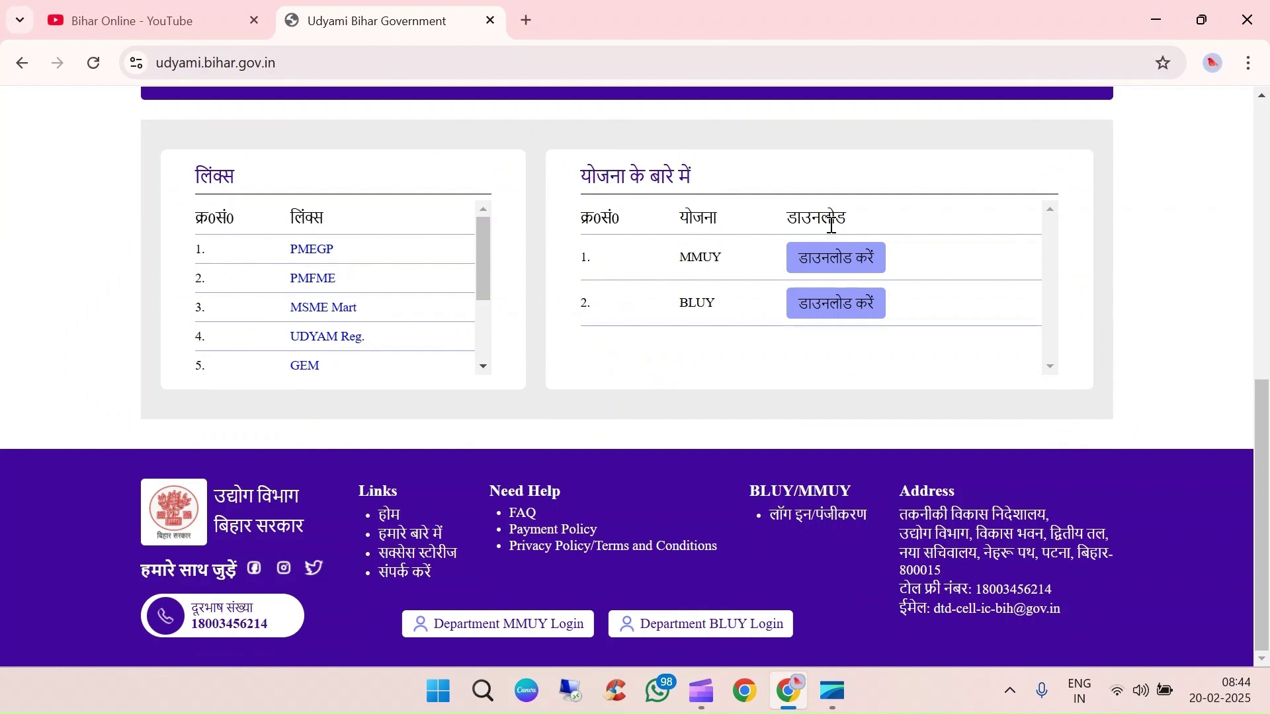
pyautogui.click(838, 262)
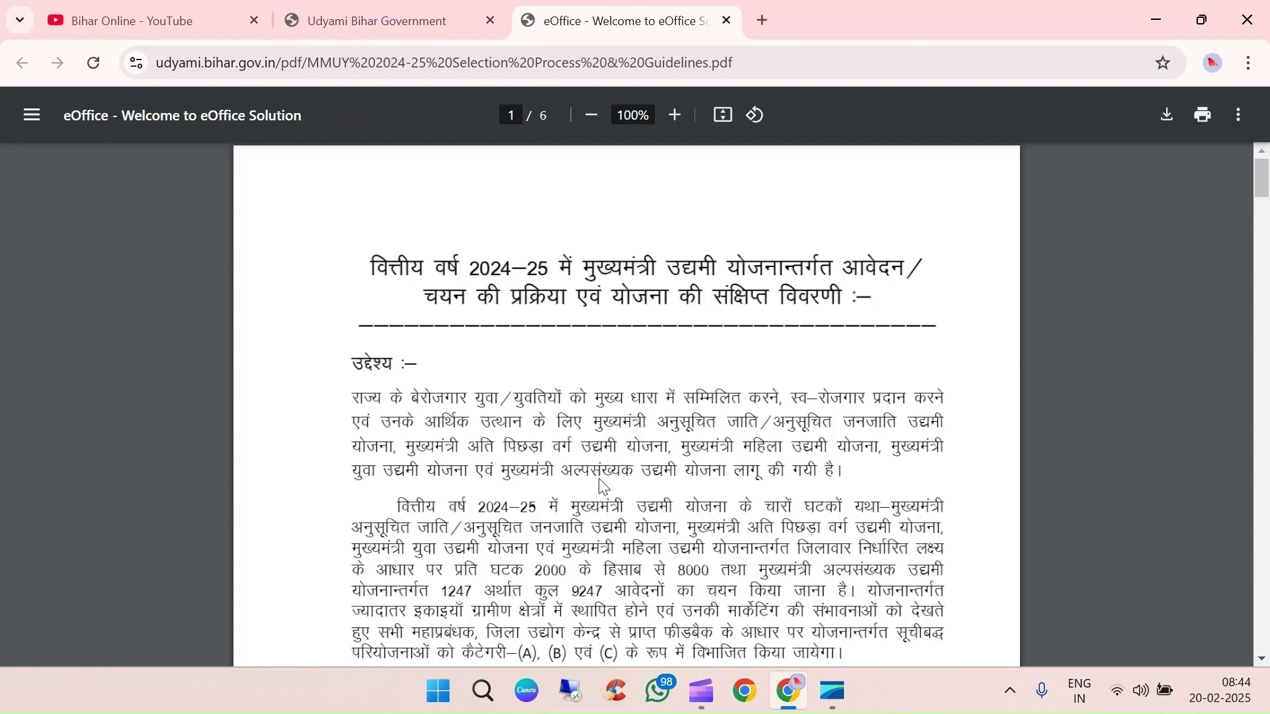
# - Scroll through pages 1–2 of the MMUY 2024-25 guidelines PDF to the eligibility criteria
pyautogui.scroll(-2, 559, 470)
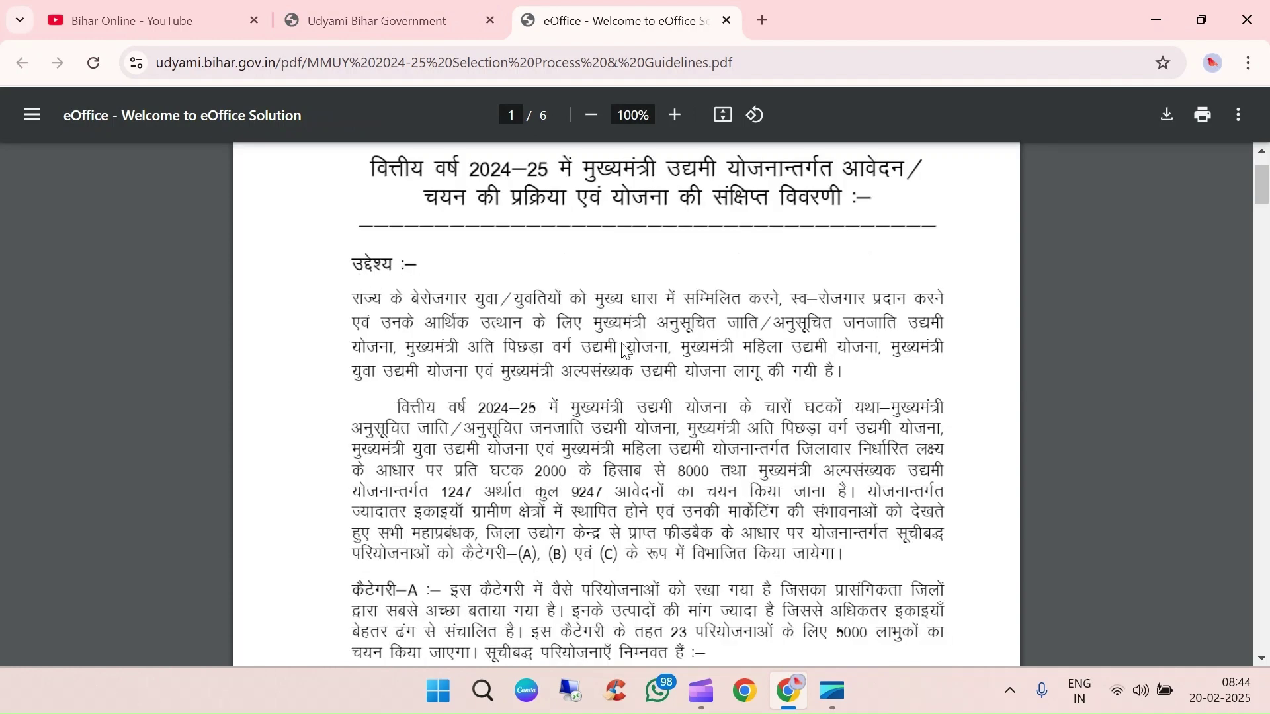
pyautogui.scroll(-4, 734, 437)
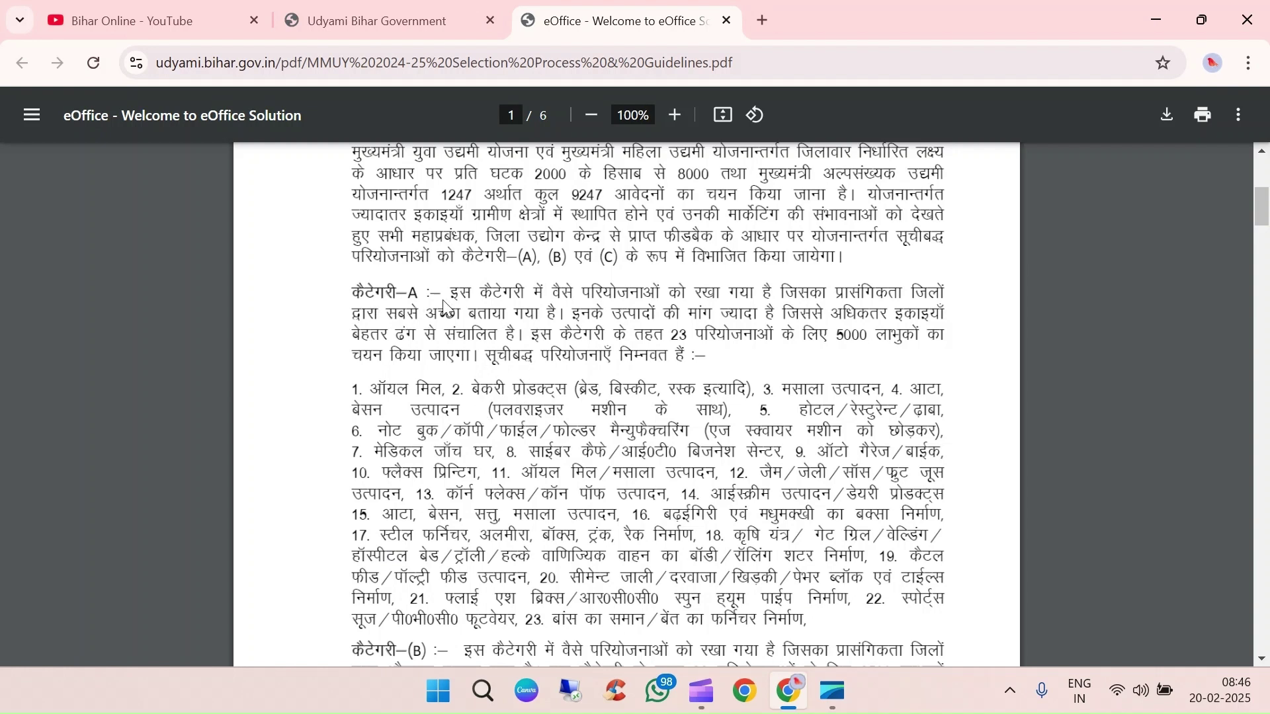
pyautogui.scroll(-2, 803, 582)
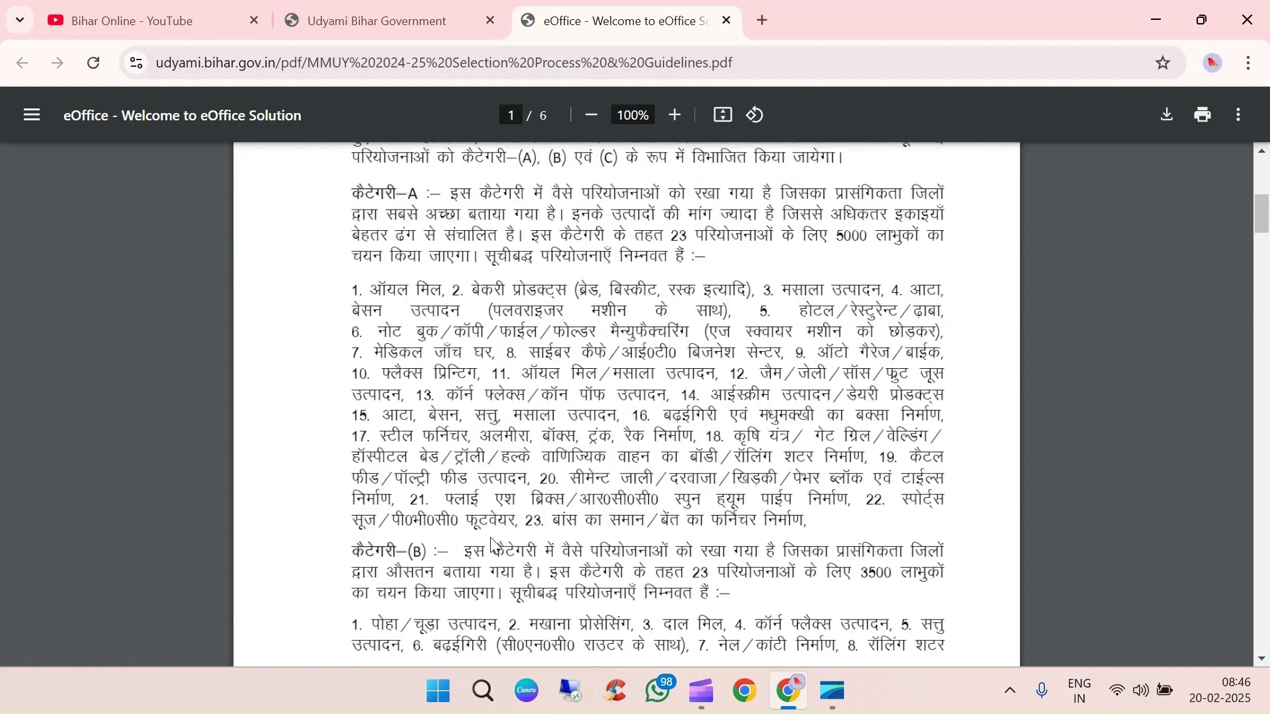
pyautogui.scroll(-2, 407, 552)
pyautogui.scroll(-8, 501, 488)
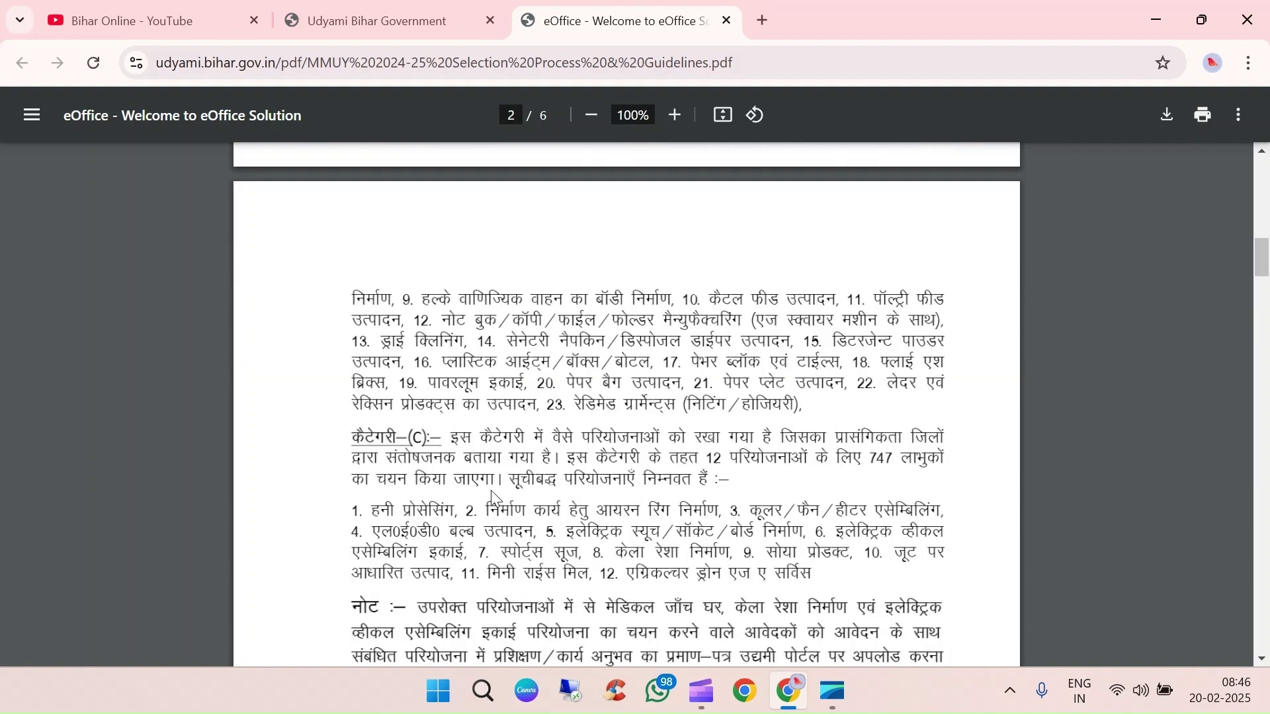
pyautogui.scroll(-3, 608, 522)
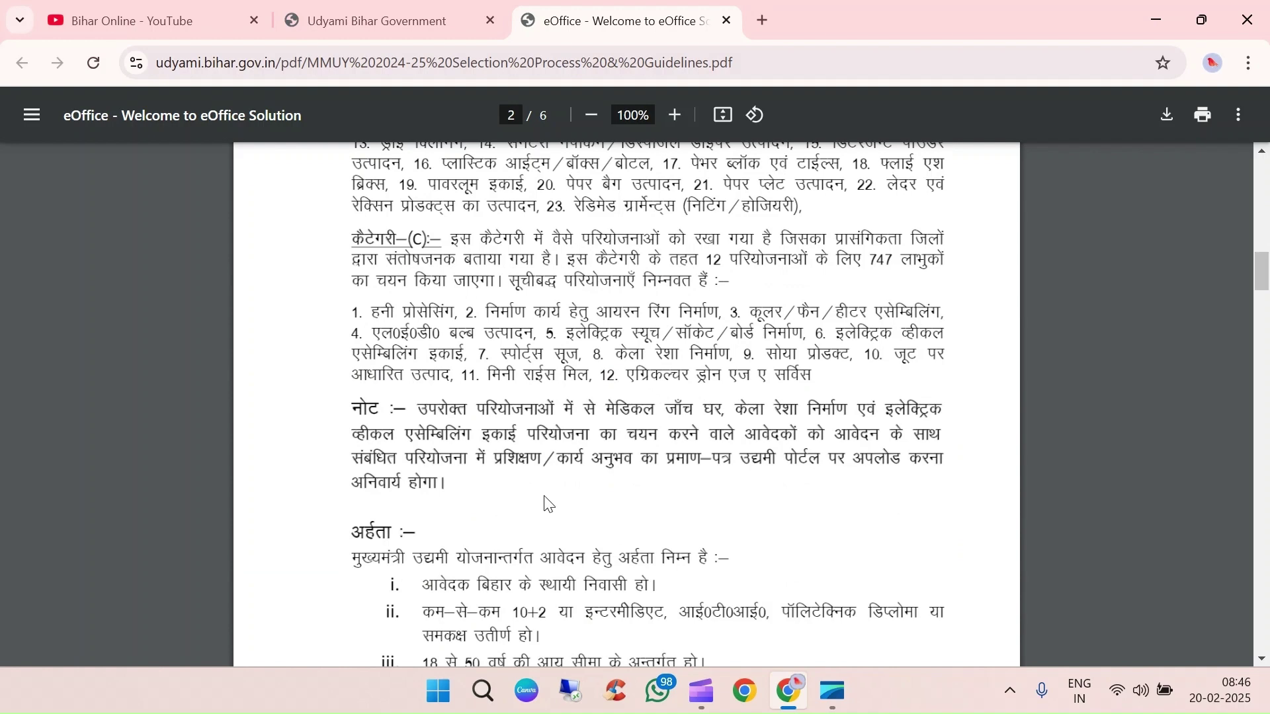
pyautogui.scroll(-3, 495, 486)
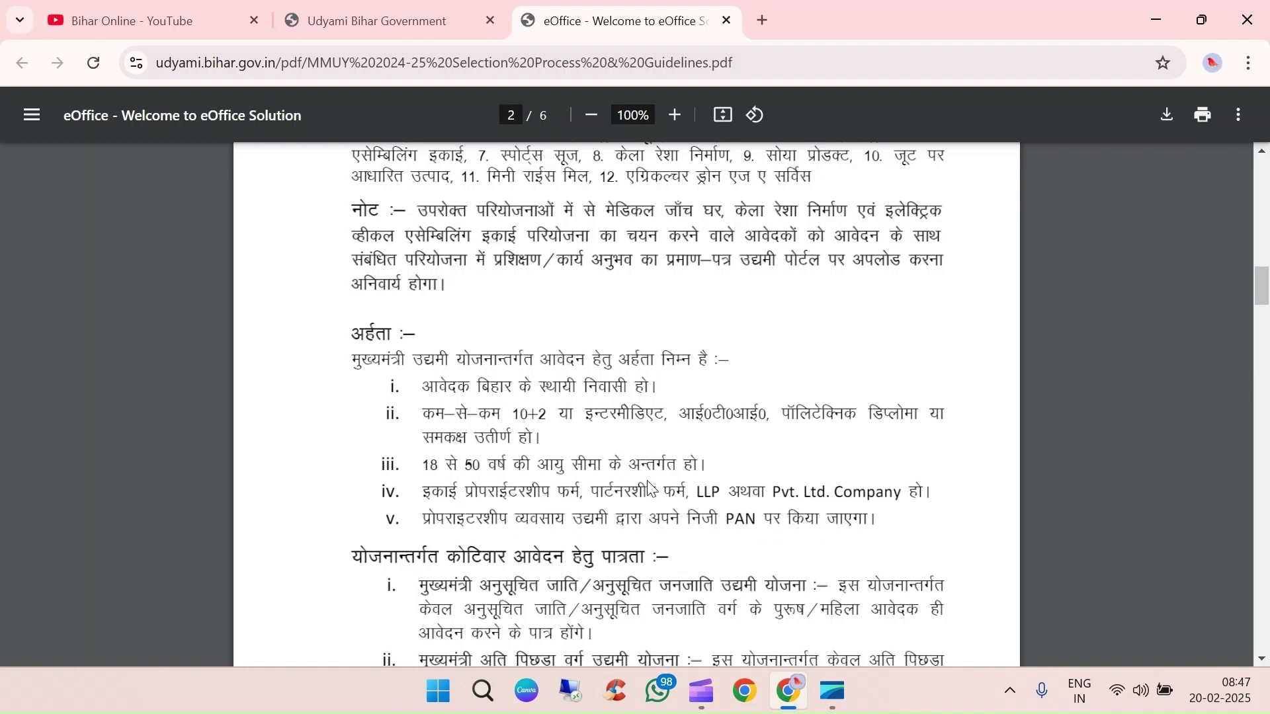
pyautogui.scroll(-3, 661, 468)
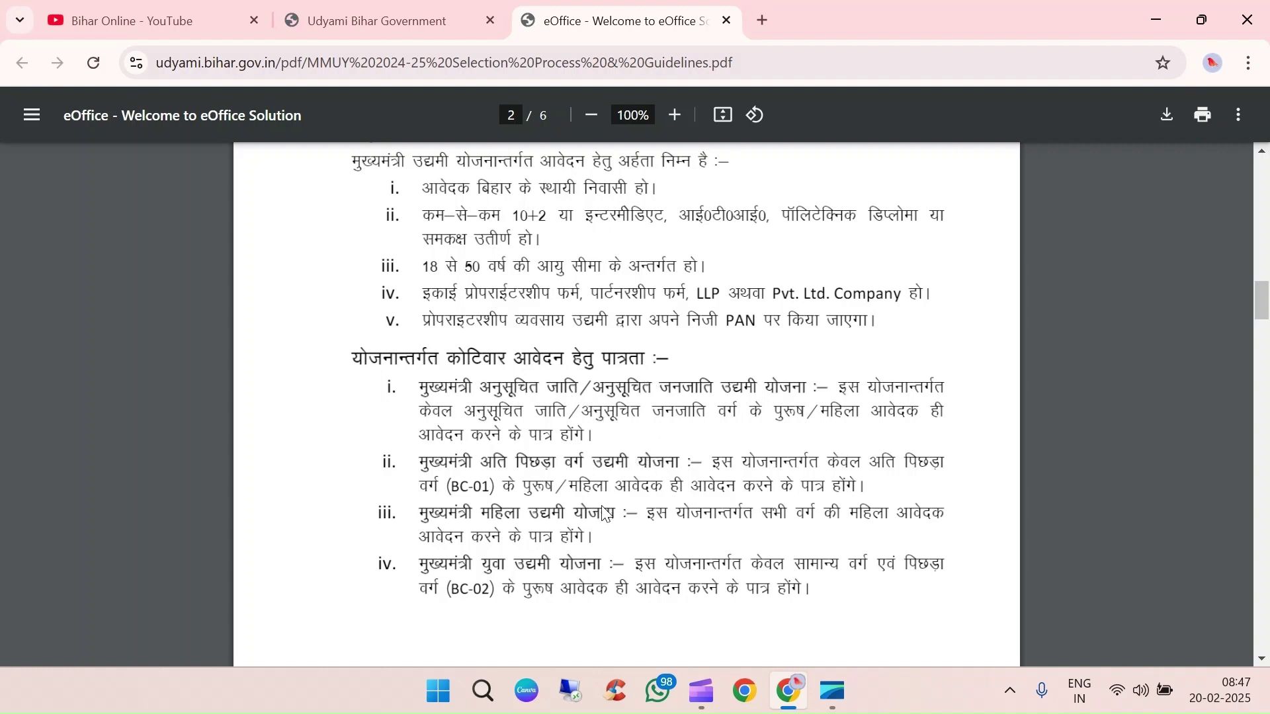
pyautogui.scroll(-9, 570, 515)
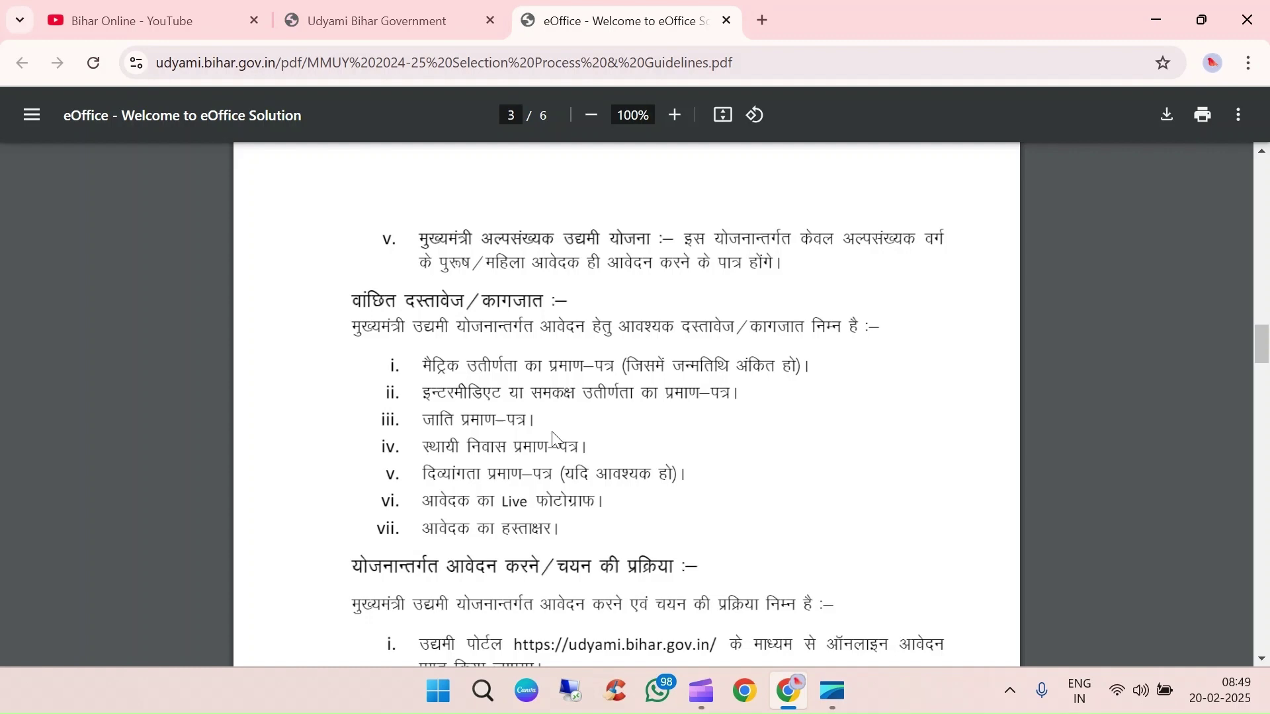
pyautogui.scroll(-3, 554, 440)
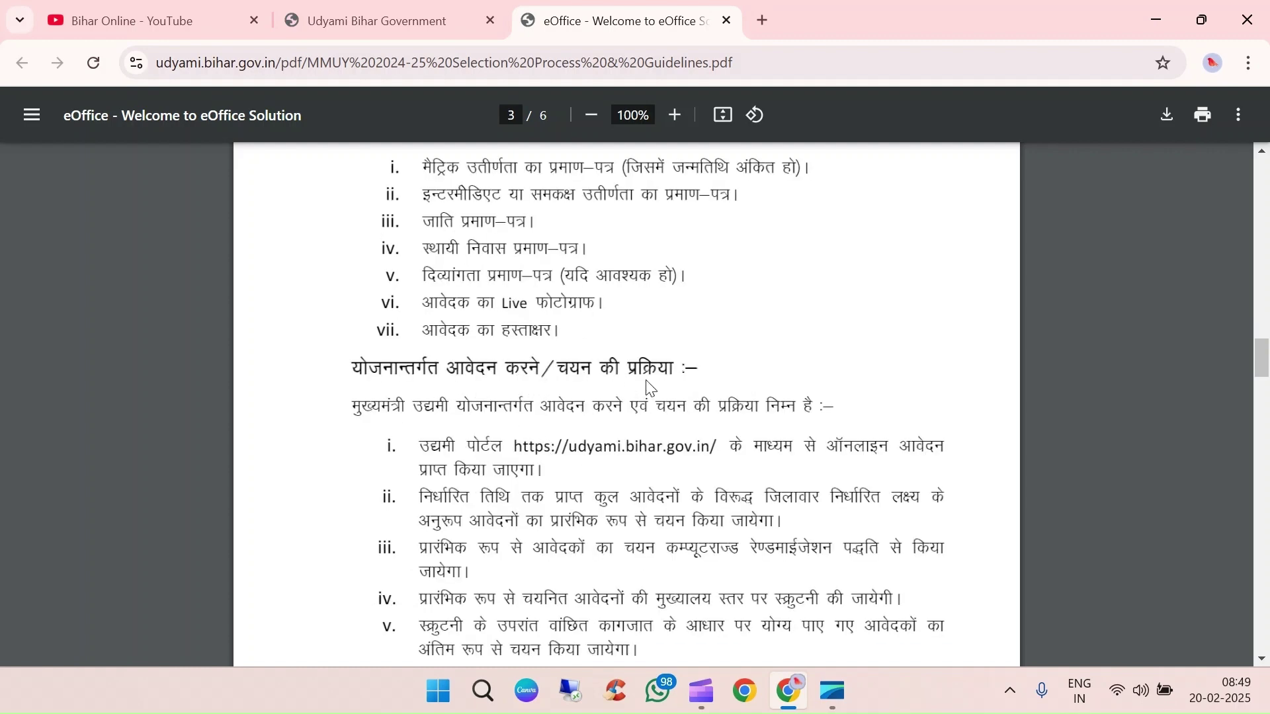
pyautogui.scroll(-6, 628, 460)
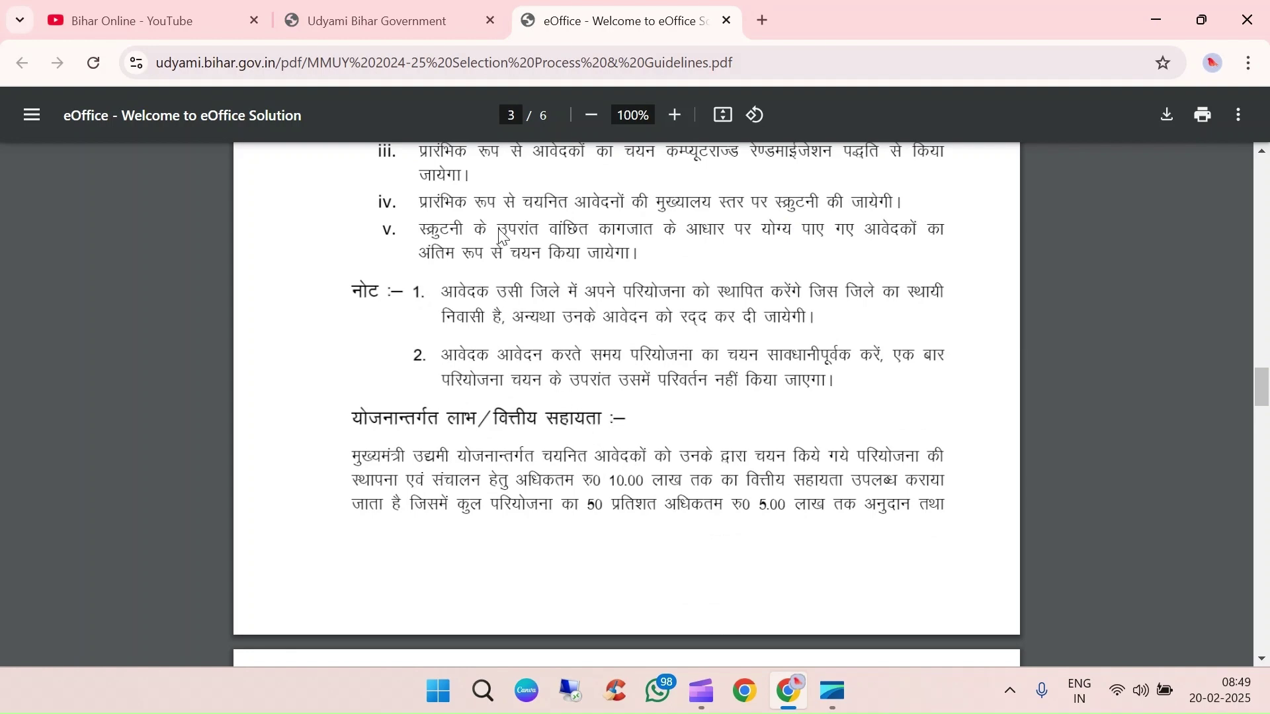
pyautogui.scroll(3, 569, 313)
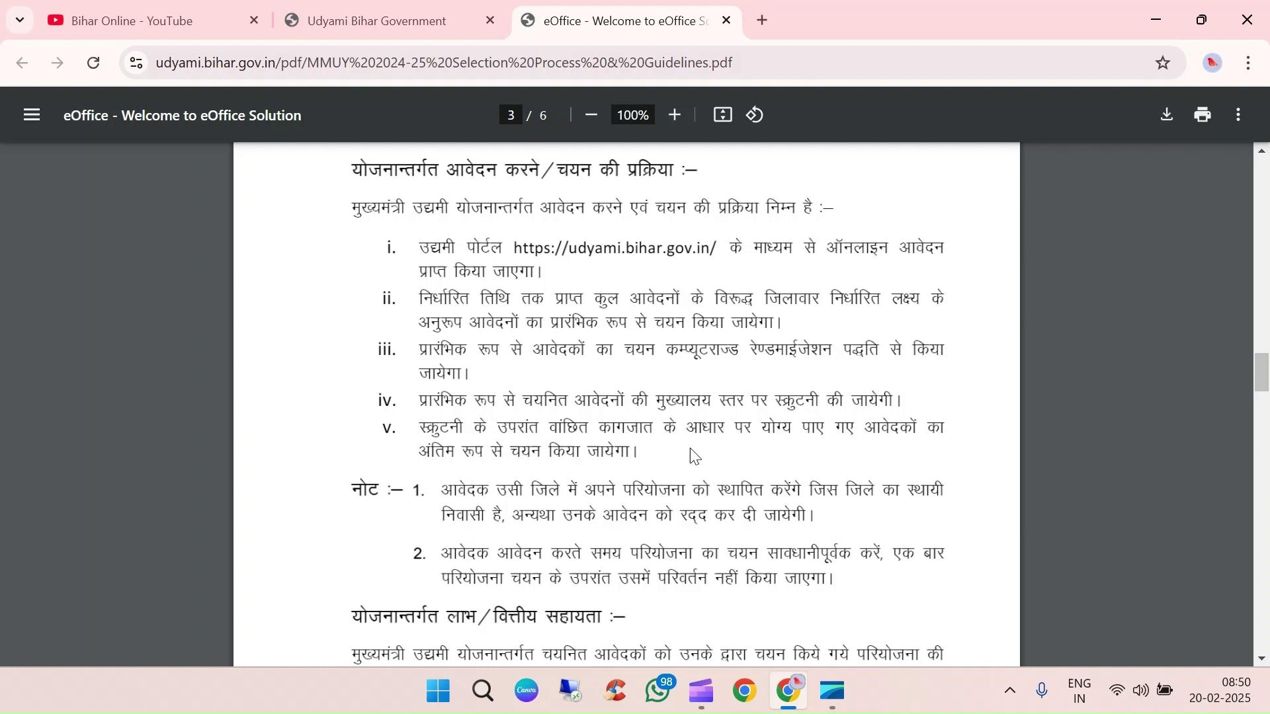
pyautogui.scroll(-2, 690, 449)
pyautogui.scroll(-1, 405, 516)
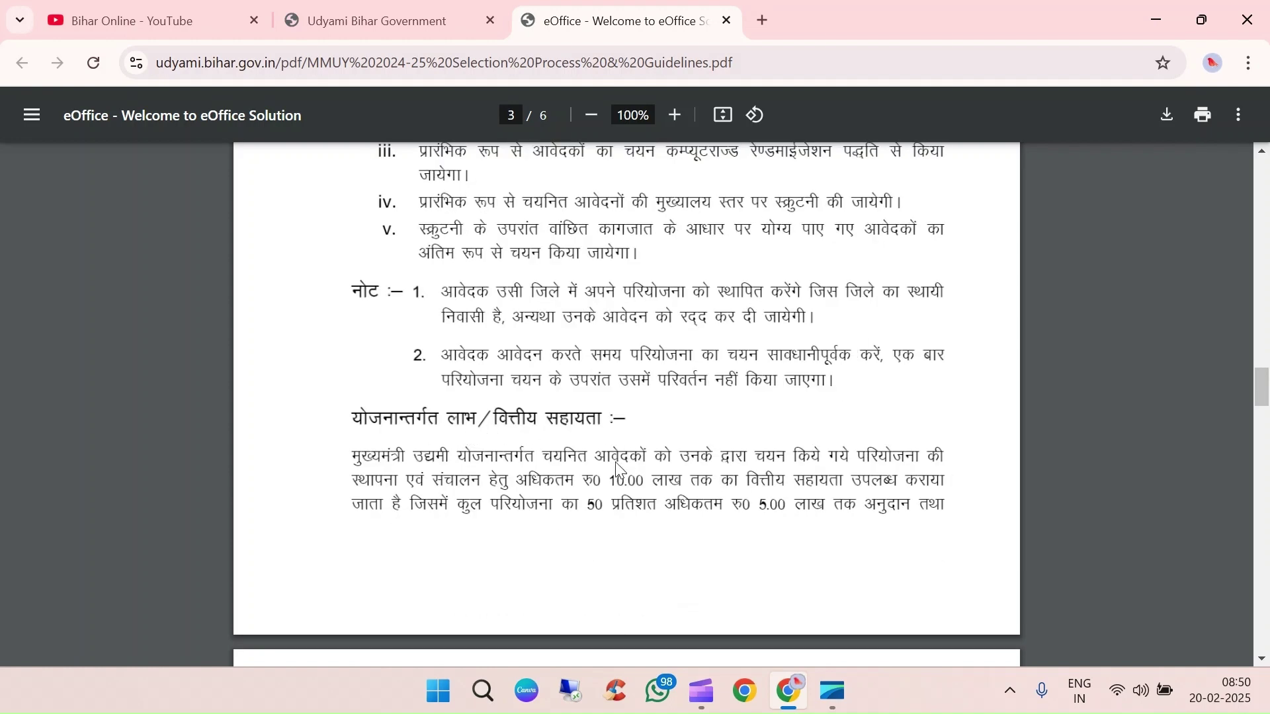
# - Scroll to the end of the guidelines PDF, then switch back to the Udyami Bihar Government tab
pyautogui.scroll(-5, 640, 497)
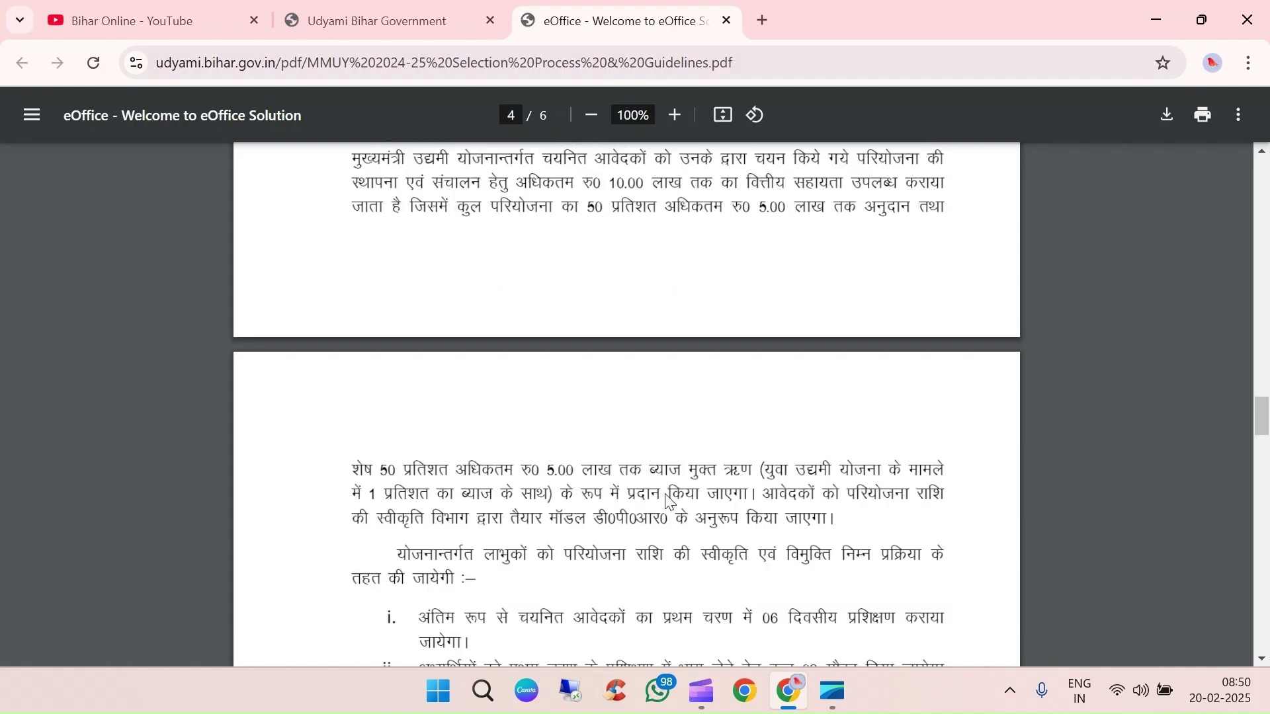
pyautogui.scroll(-5, 569, 496)
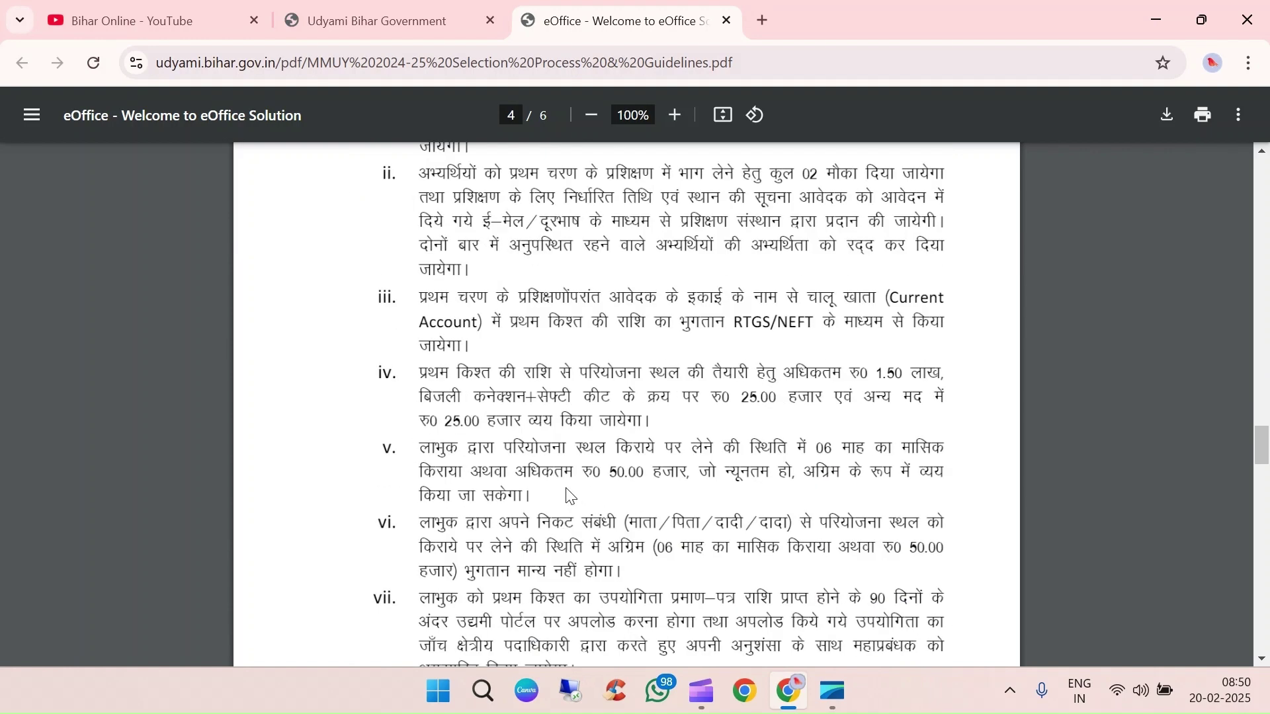
pyautogui.scroll(-10, 568, 496)
pyautogui.scroll(-5, 565, 487)
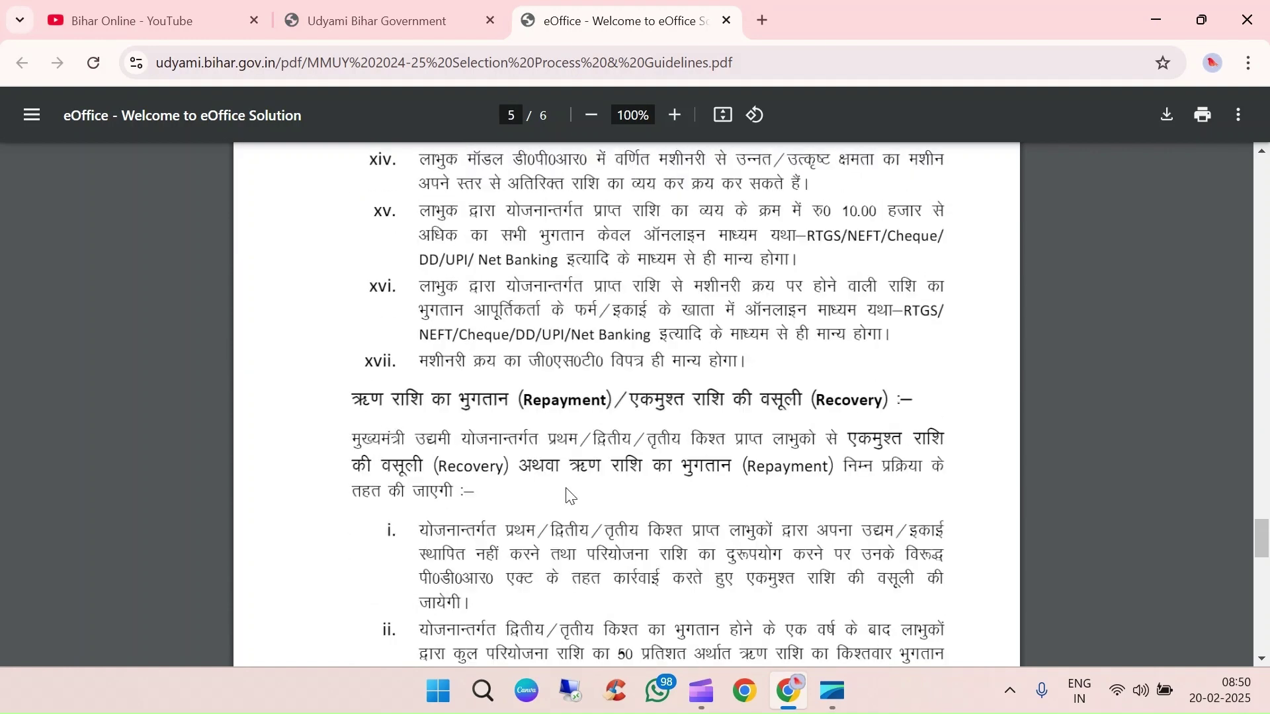
pyautogui.scroll(-10, 569, 494)
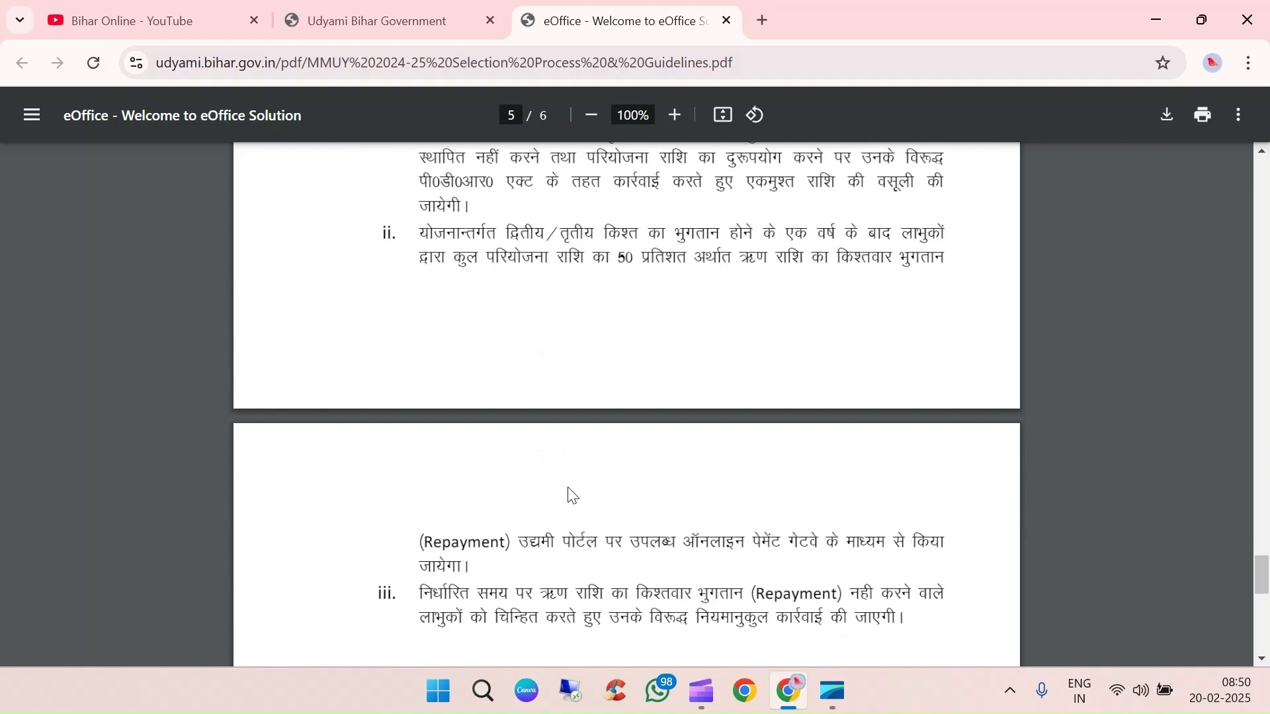
pyautogui.click(406, 17)
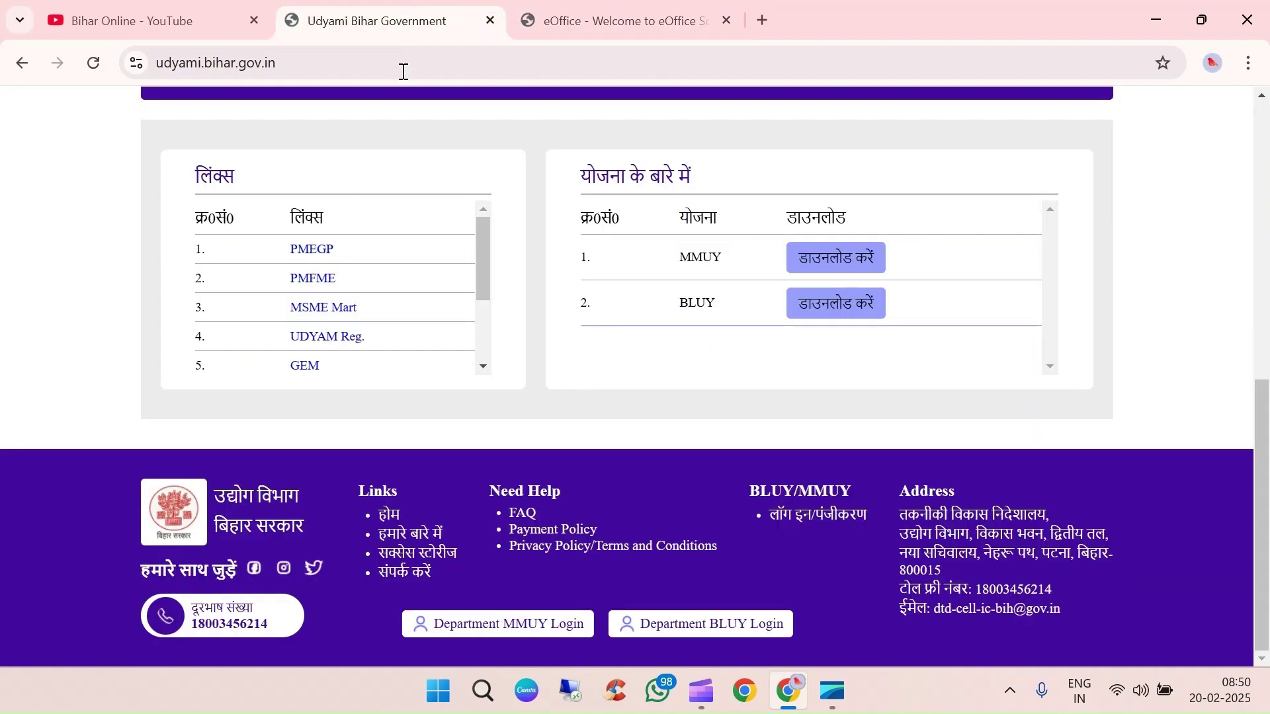
pyautogui.scroll(10, 482, 426)
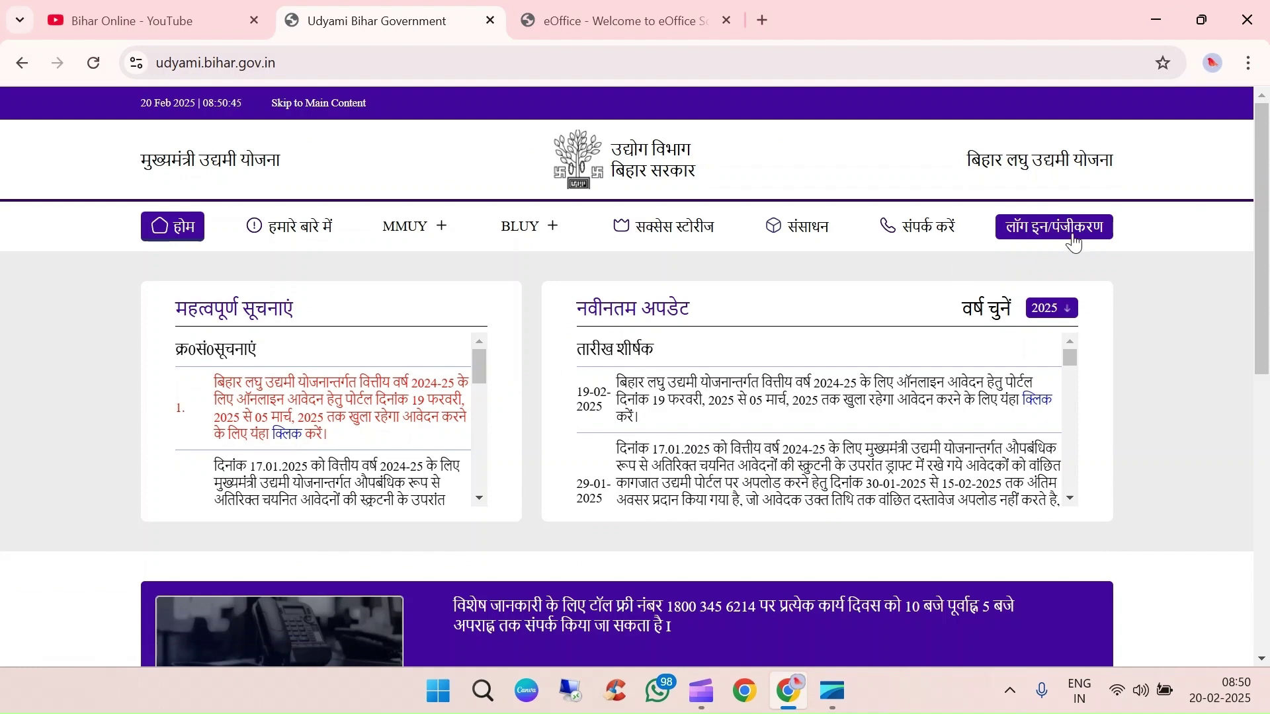
# - Open the Laghu Udyami new-registration form and go to its name fields
pyautogui.click(295, 436)
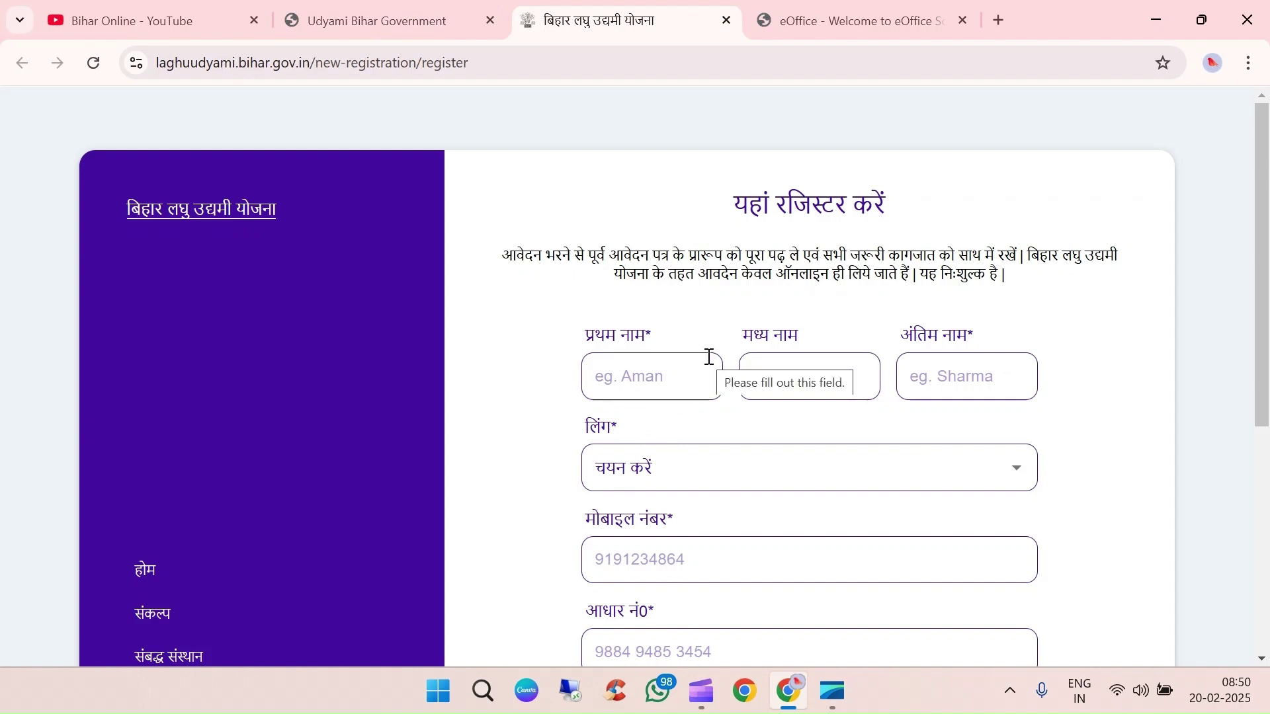
pyautogui.click(630, 376)
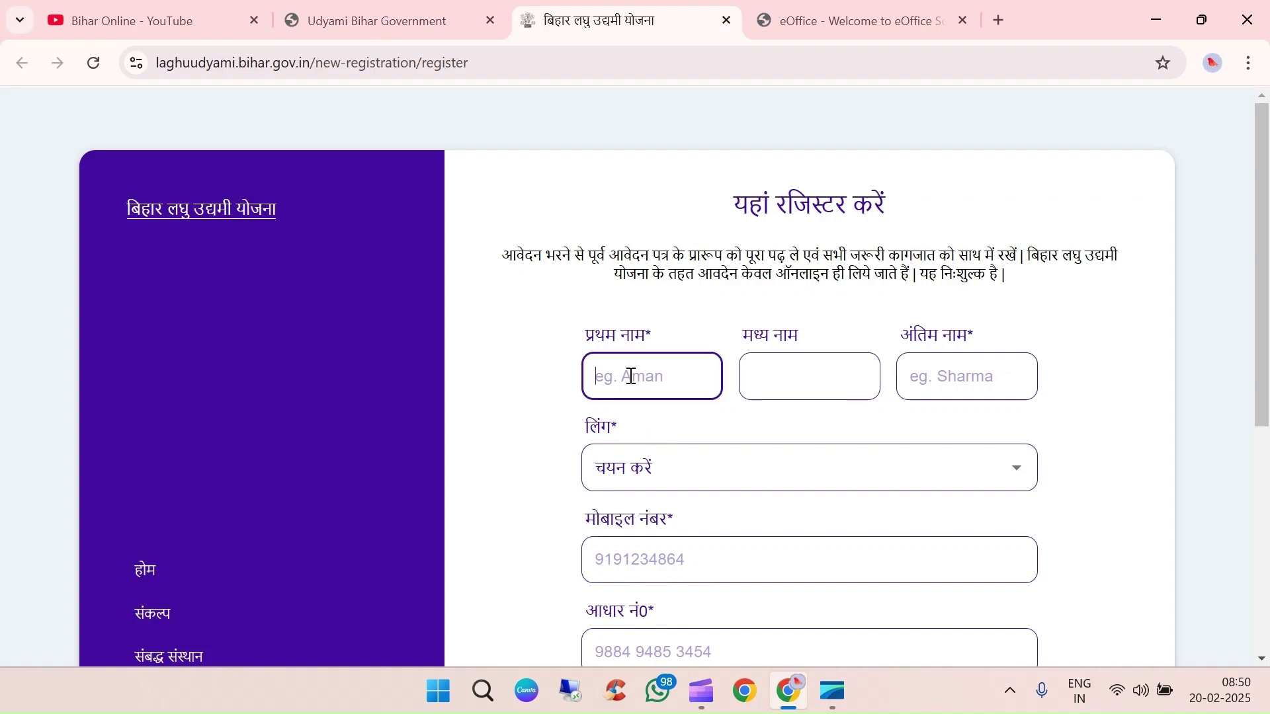
pyautogui.click(810, 371)
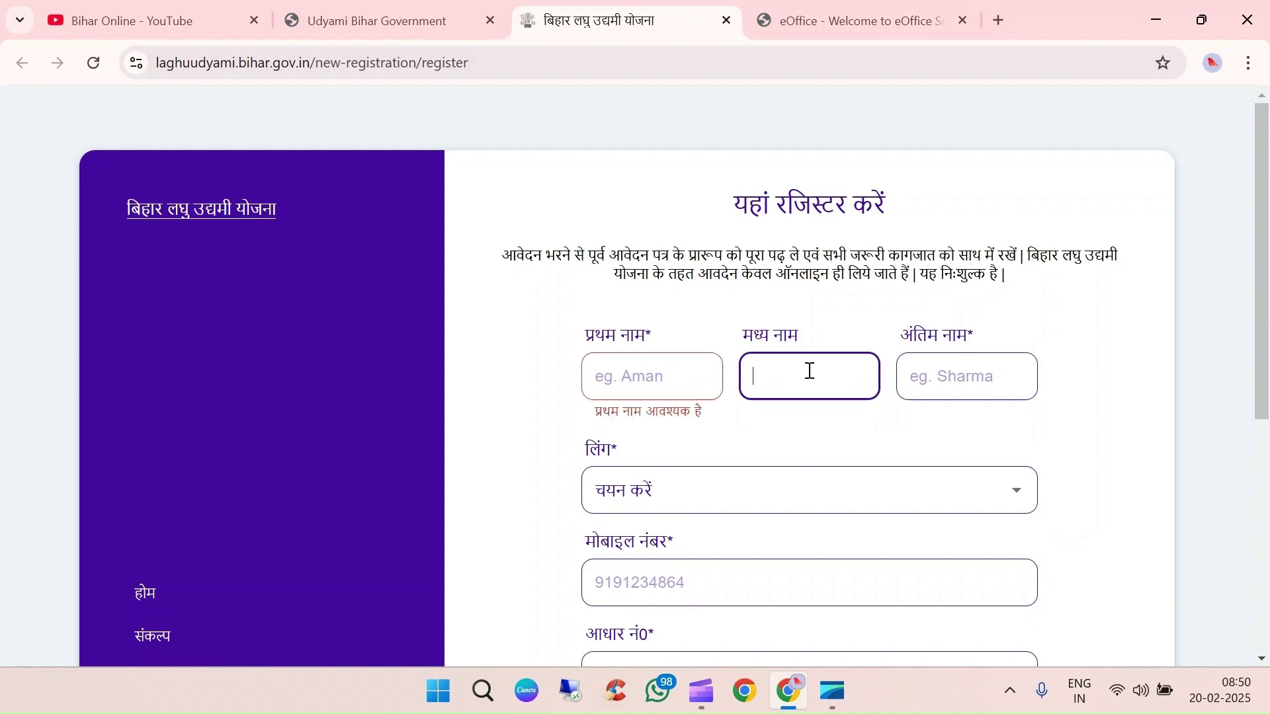
pyautogui.click(945, 368)
pyautogui.click(639, 369)
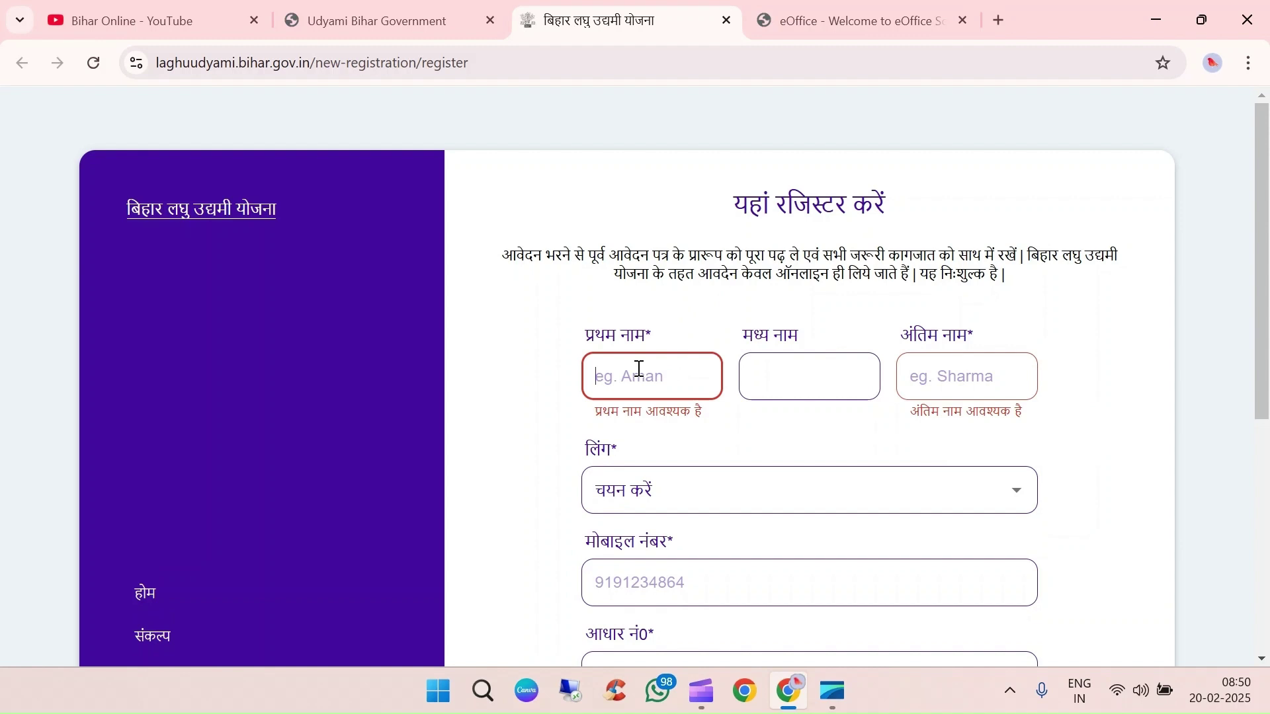
# - Enter the applicant's first and last names in capitals, leaving the middle name empty
pyautogui.press('capslock')
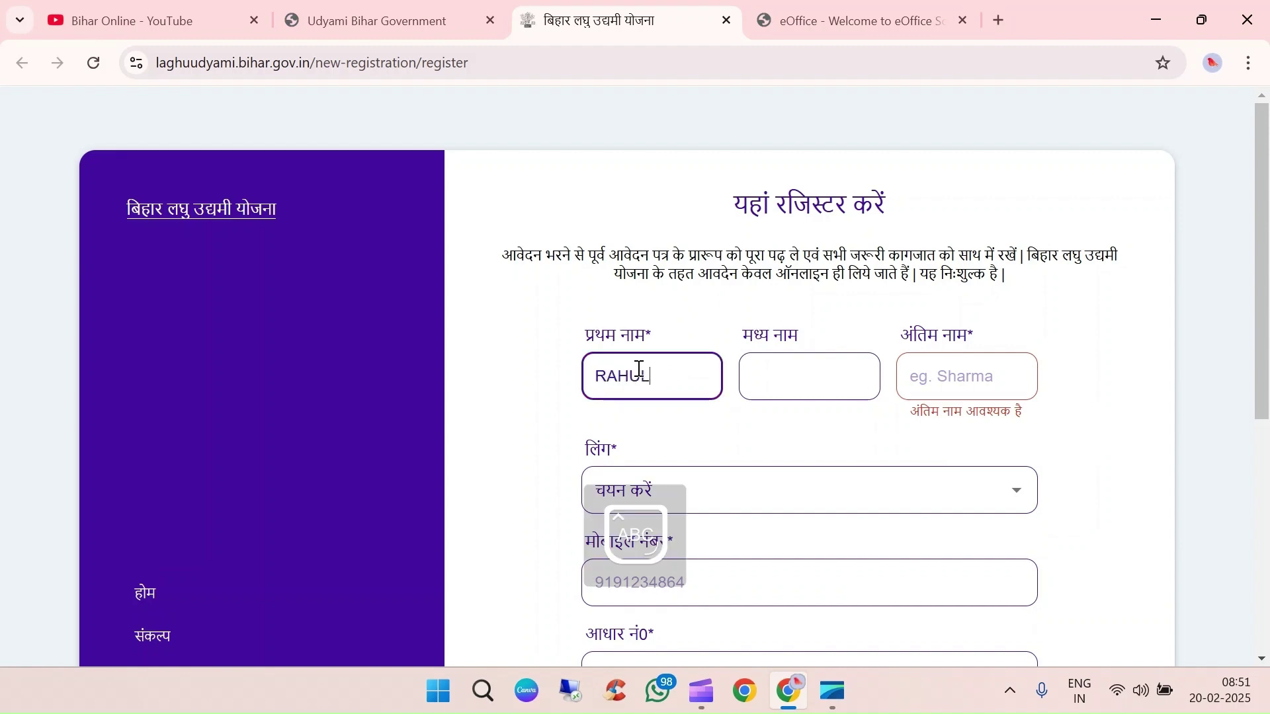
pyautogui.press('Tab')
pyautogui.press('Tab')
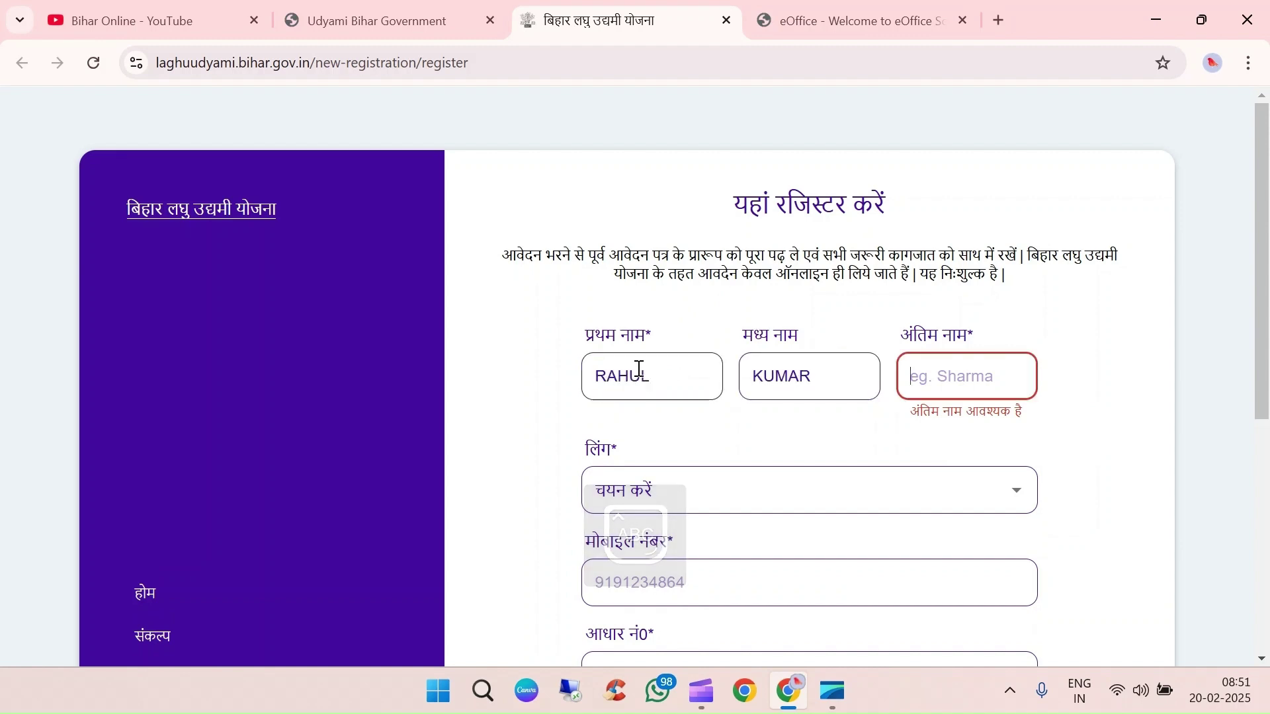
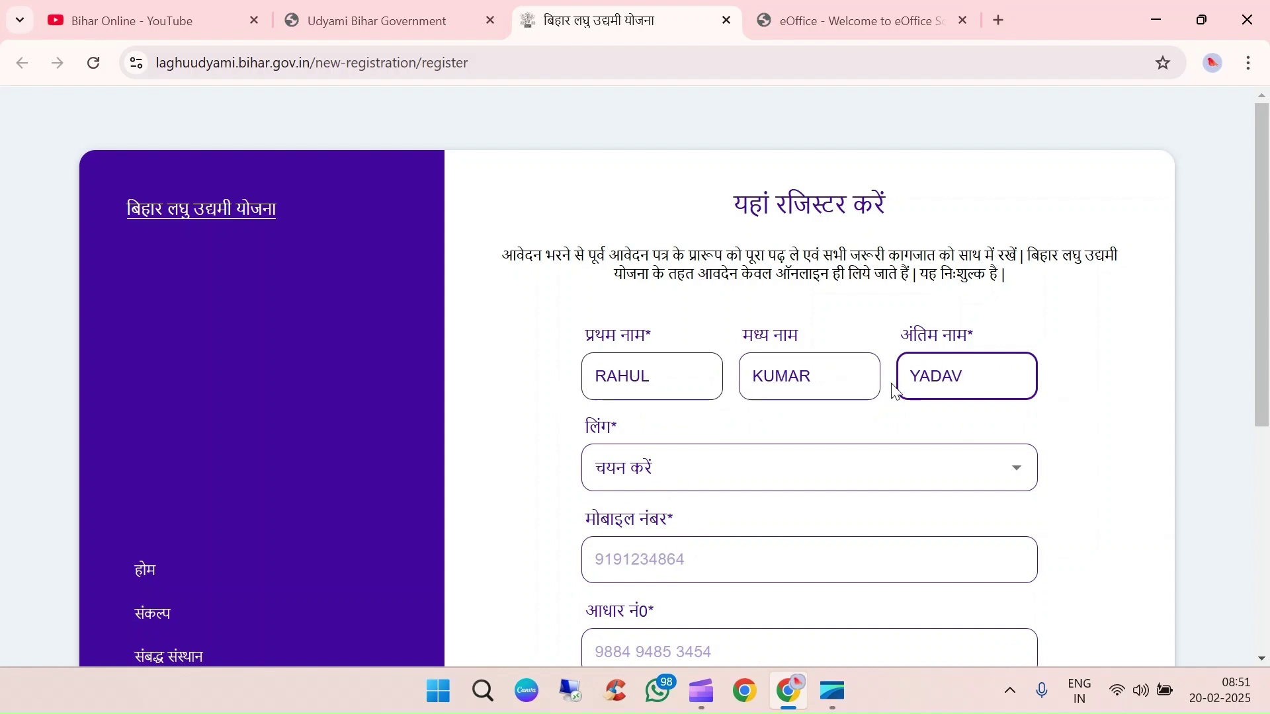
pyautogui.click(838, 373)
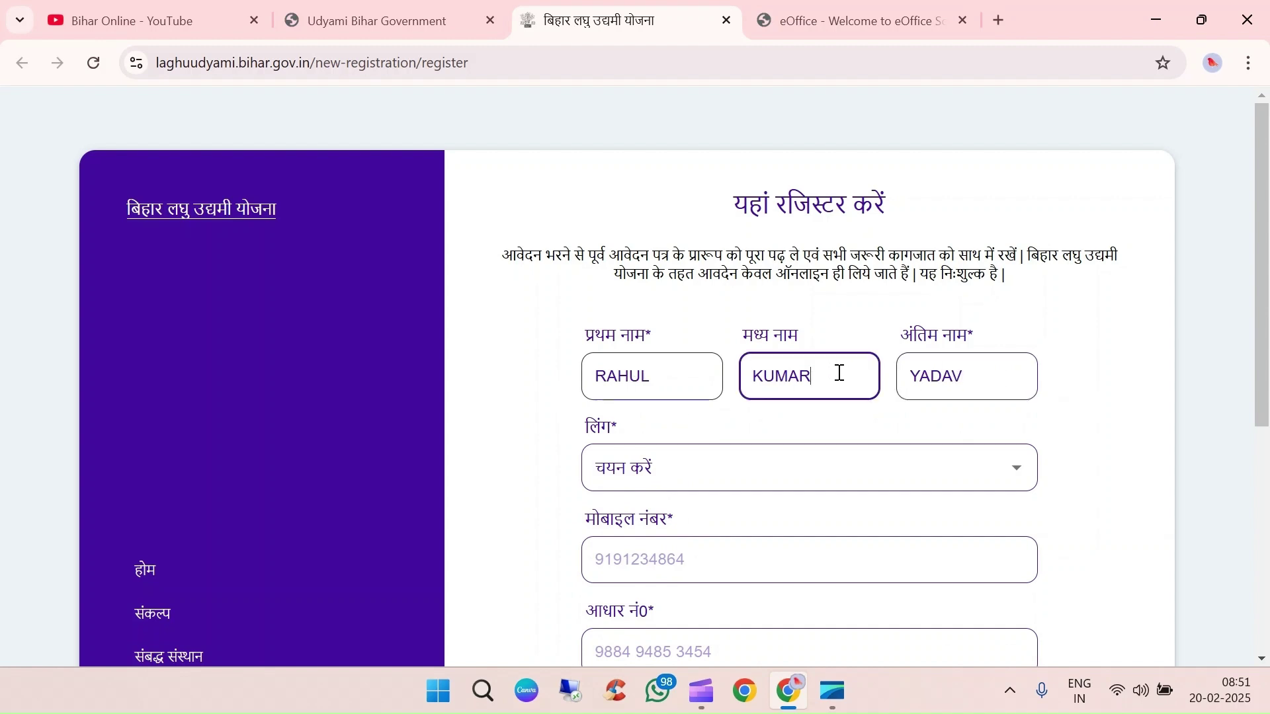
pyautogui.press('BackSpace')
pyautogui.press('BackSpace')
pyautogui.press('BackSpace')
pyautogui.press('BackSpace')
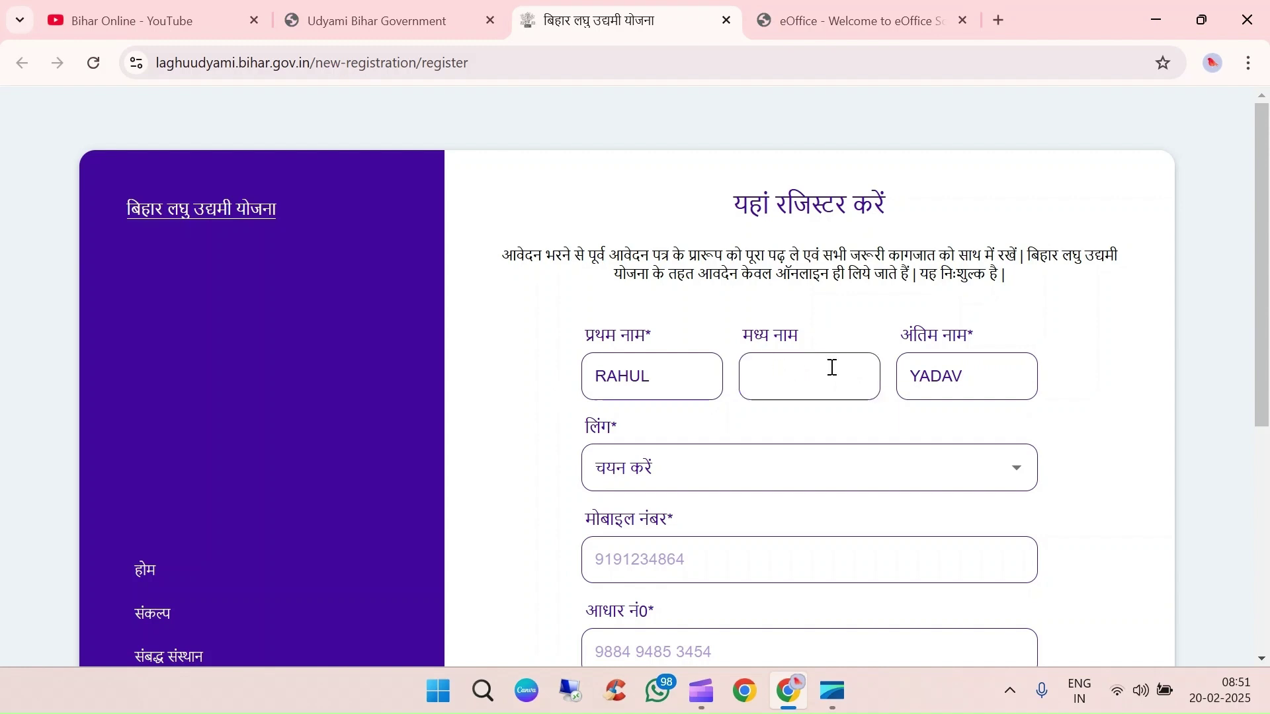
# - Choose पुरुष as gender and अति पिछड़ा वर्ग (EBC) as category
pyautogui.scroll(-3, 747, 426)
pyautogui.click(711, 285)
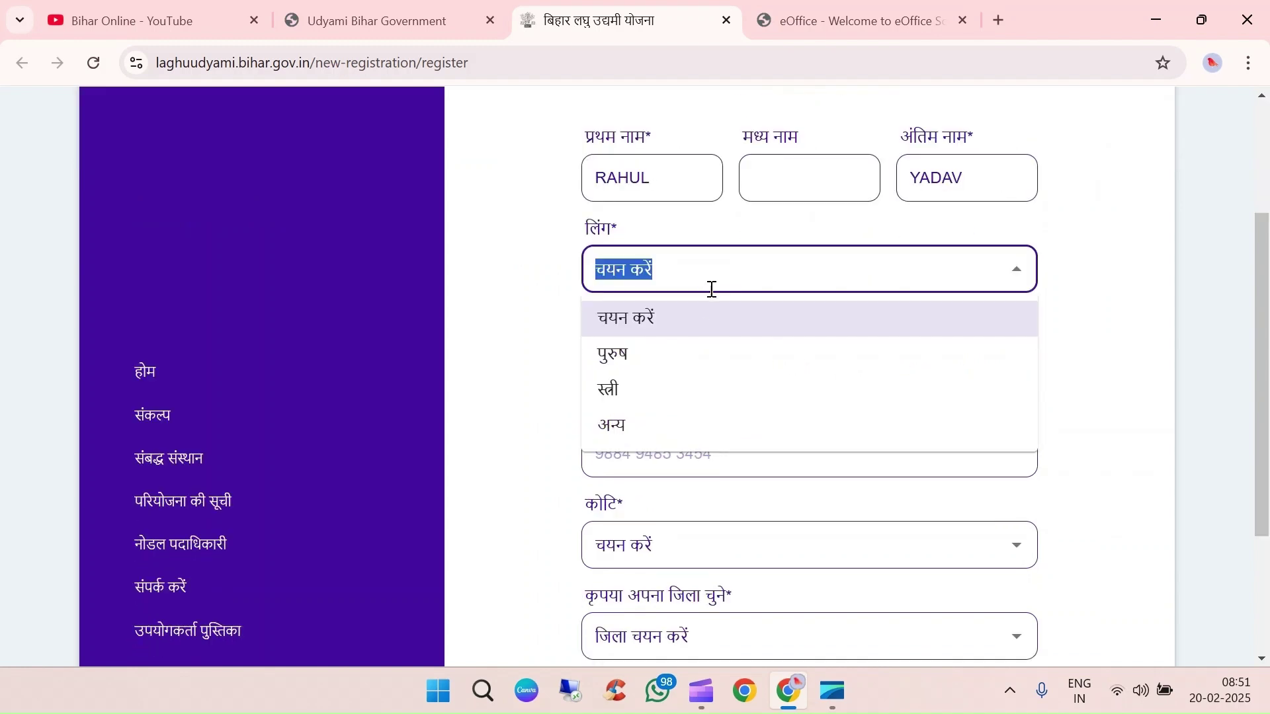
pyautogui.click(655, 357)
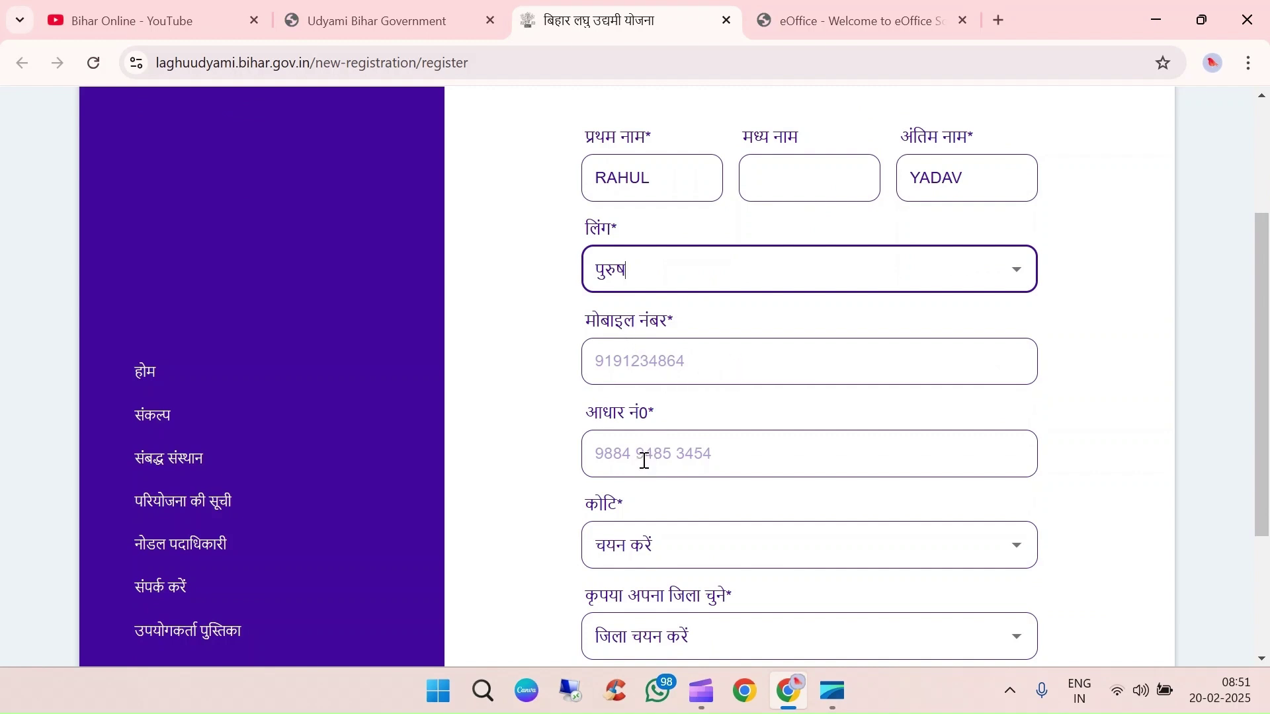
pyautogui.scroll(-1, 644, 461)
pyautogui.click(712, 456)
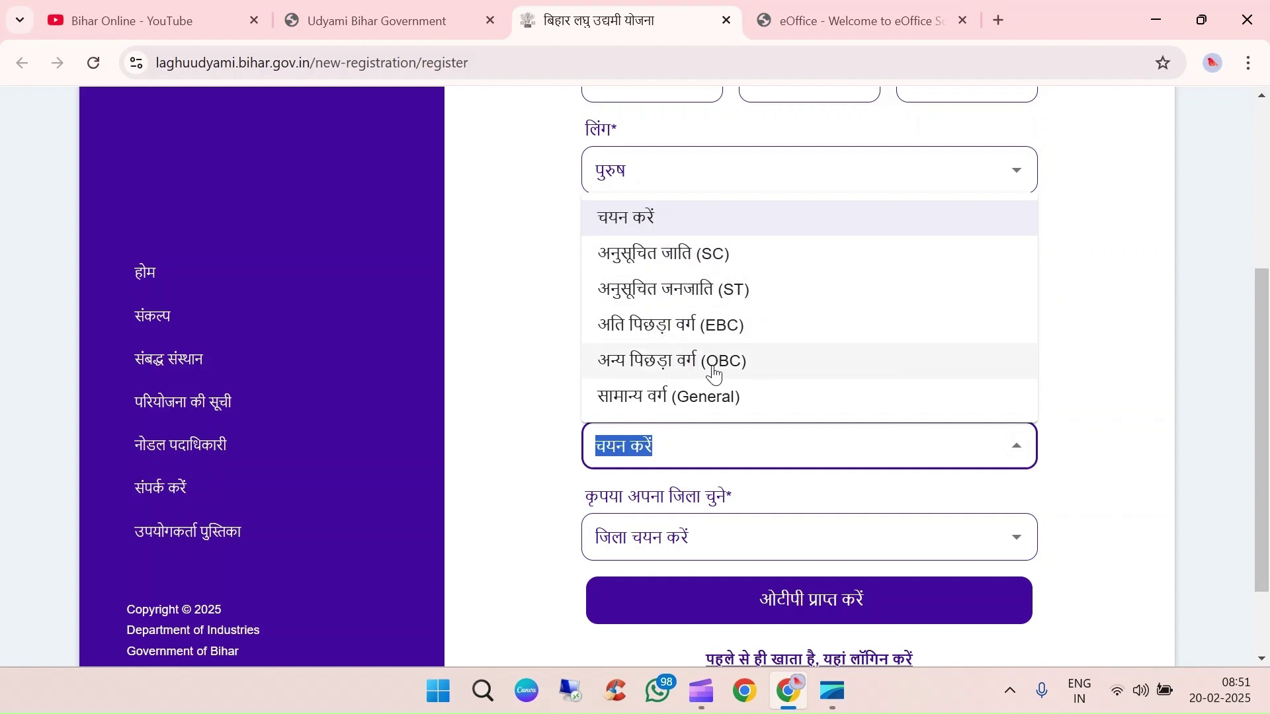
pyautogui.click(688, 329)
# - Select Darbhanga as the district, filtering the list with DA
pyautogui.scroll(-2, 630, 458)
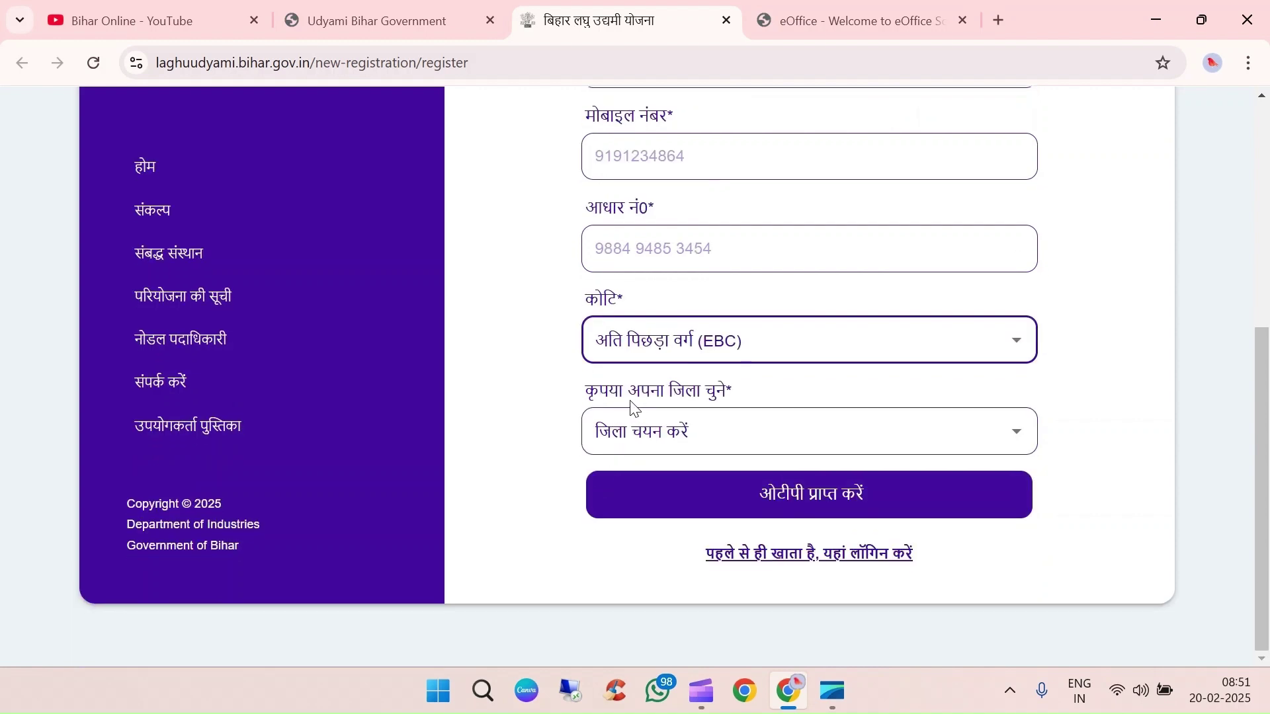
pyautogui.click(689, 430)
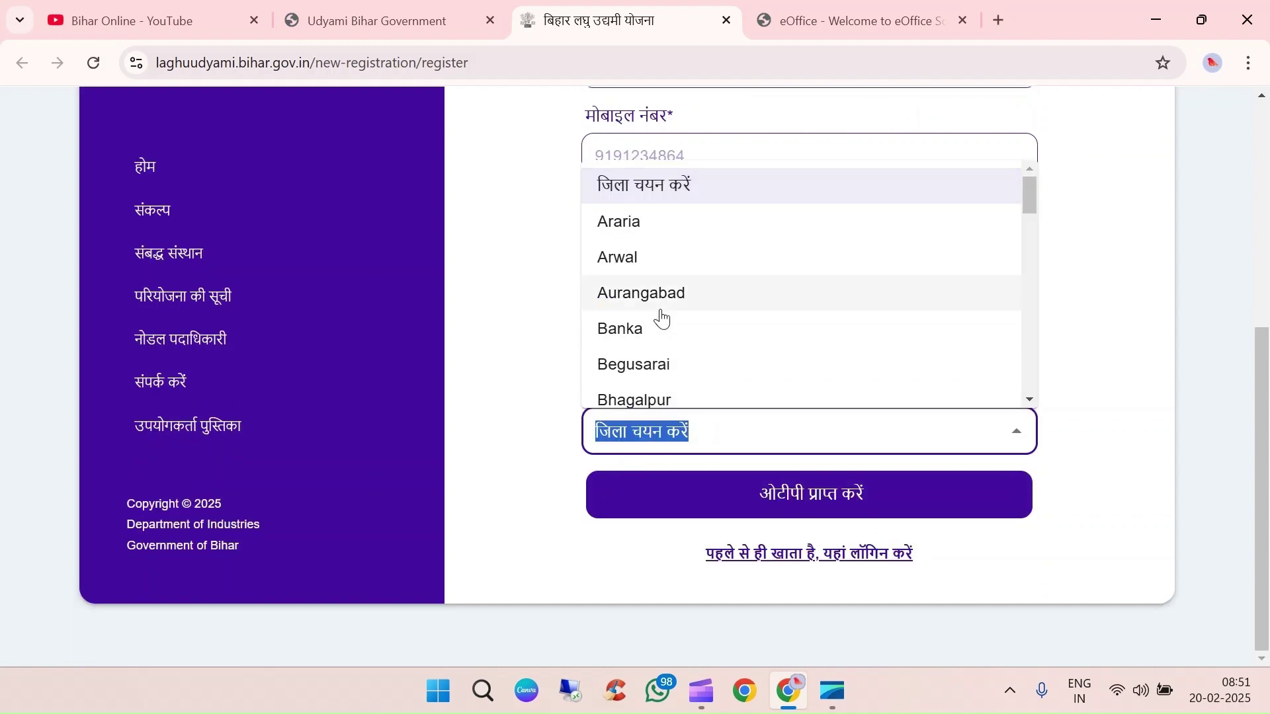
pyautogui.write('DA')
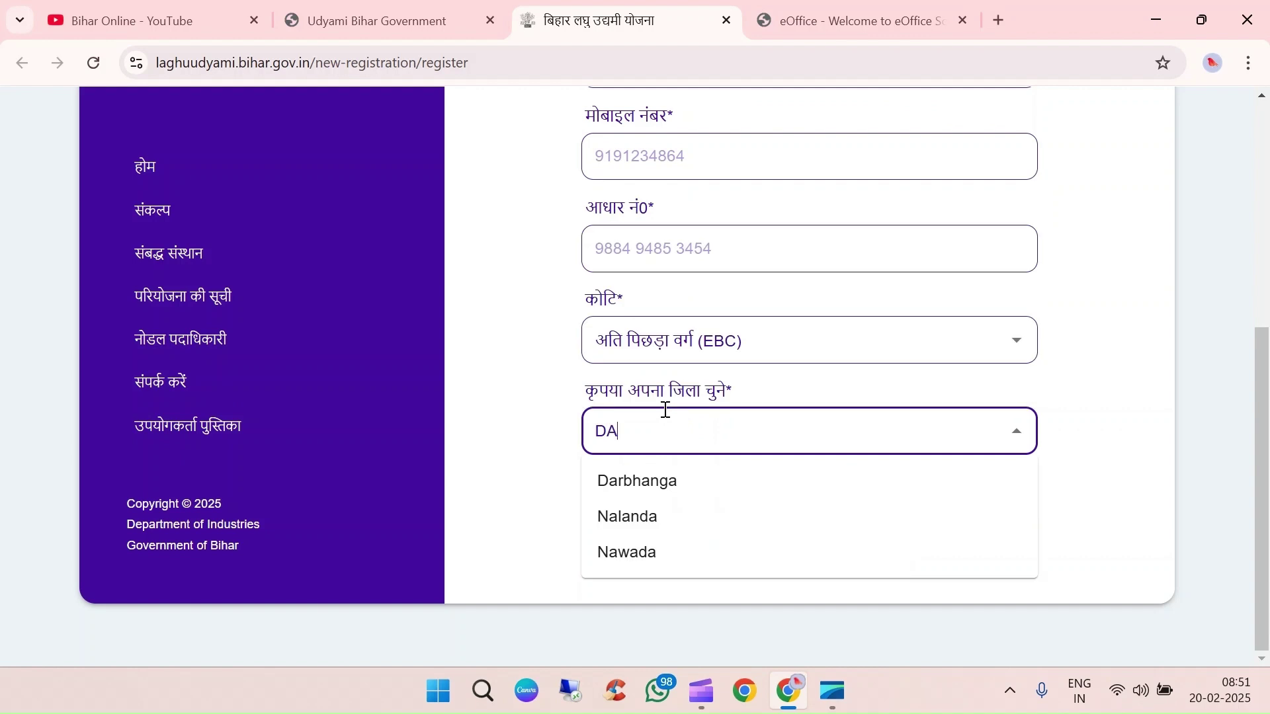
pyautogui.click(639, 481)
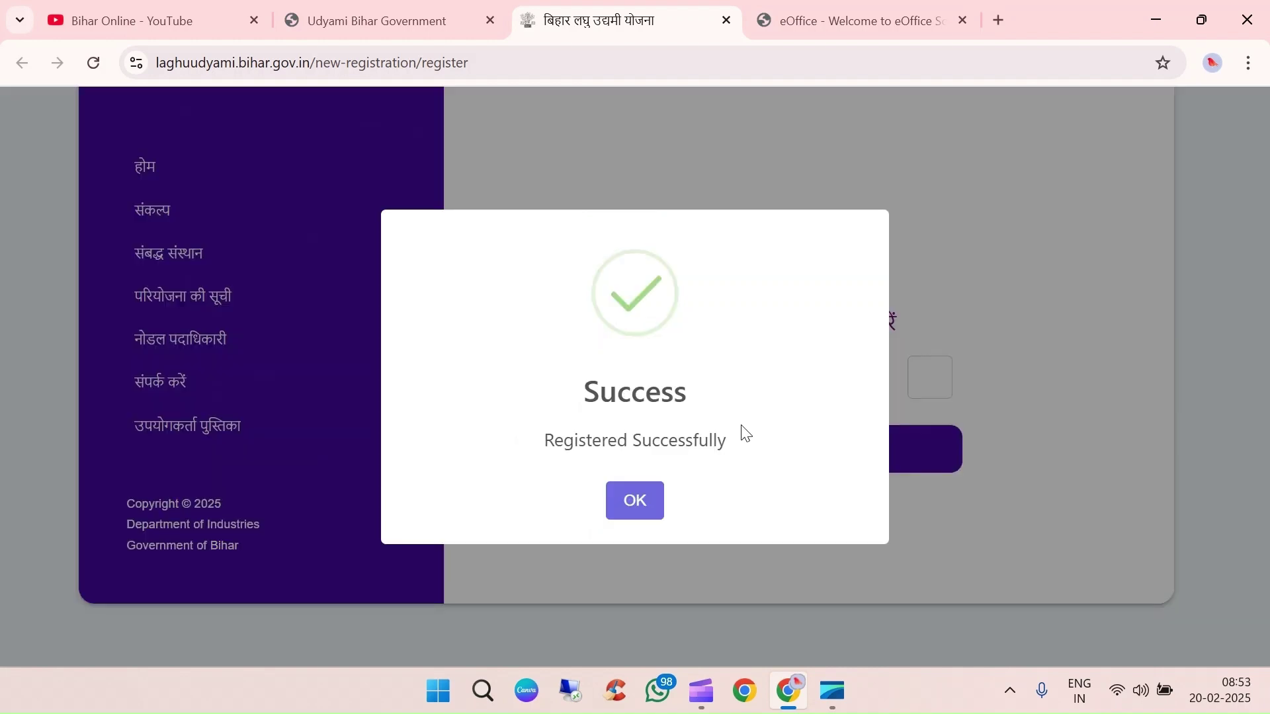
# - Dismiss the success popup, enter the four-digit OTP and verify it
pyautogui.click(646, 503)
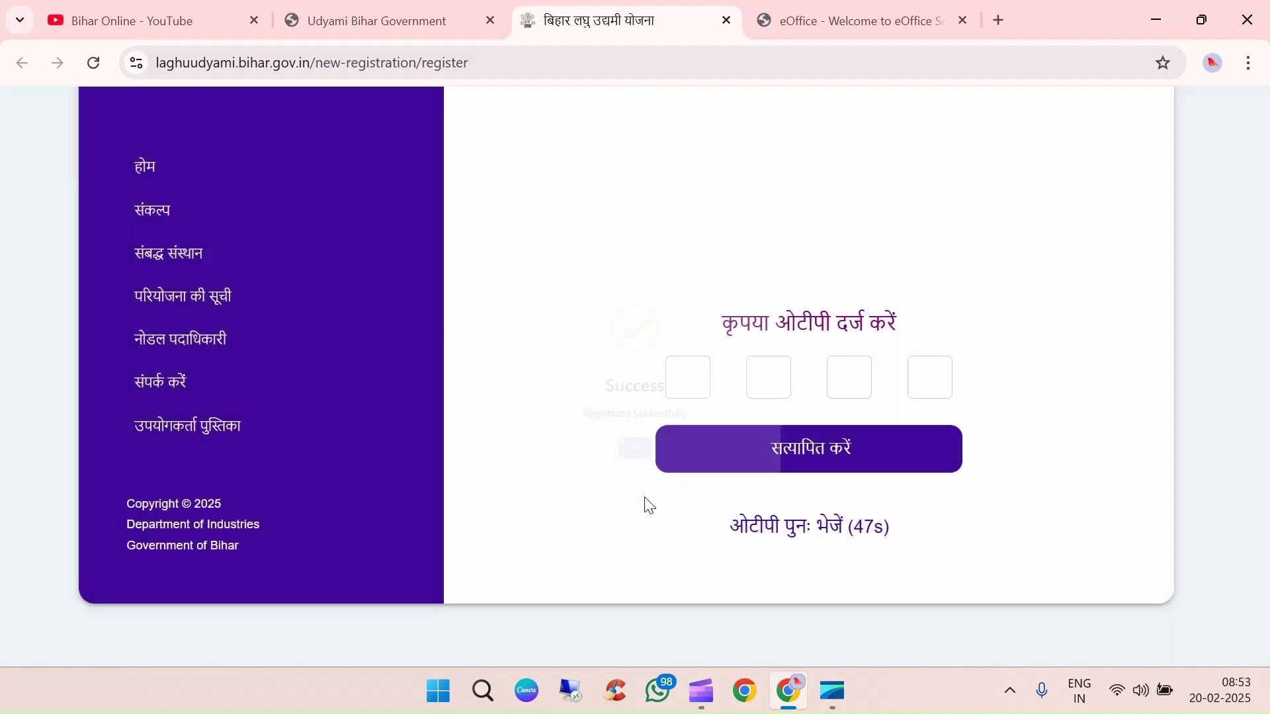
pyautogui.click(697, 378)
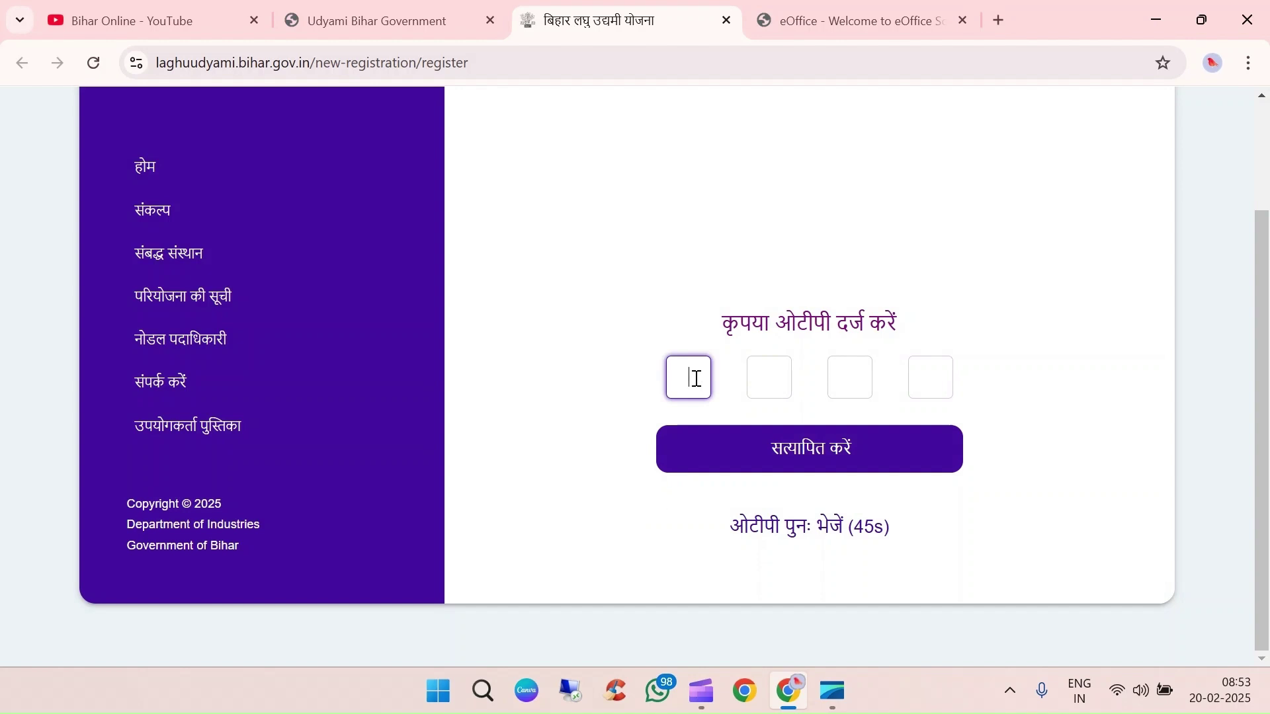
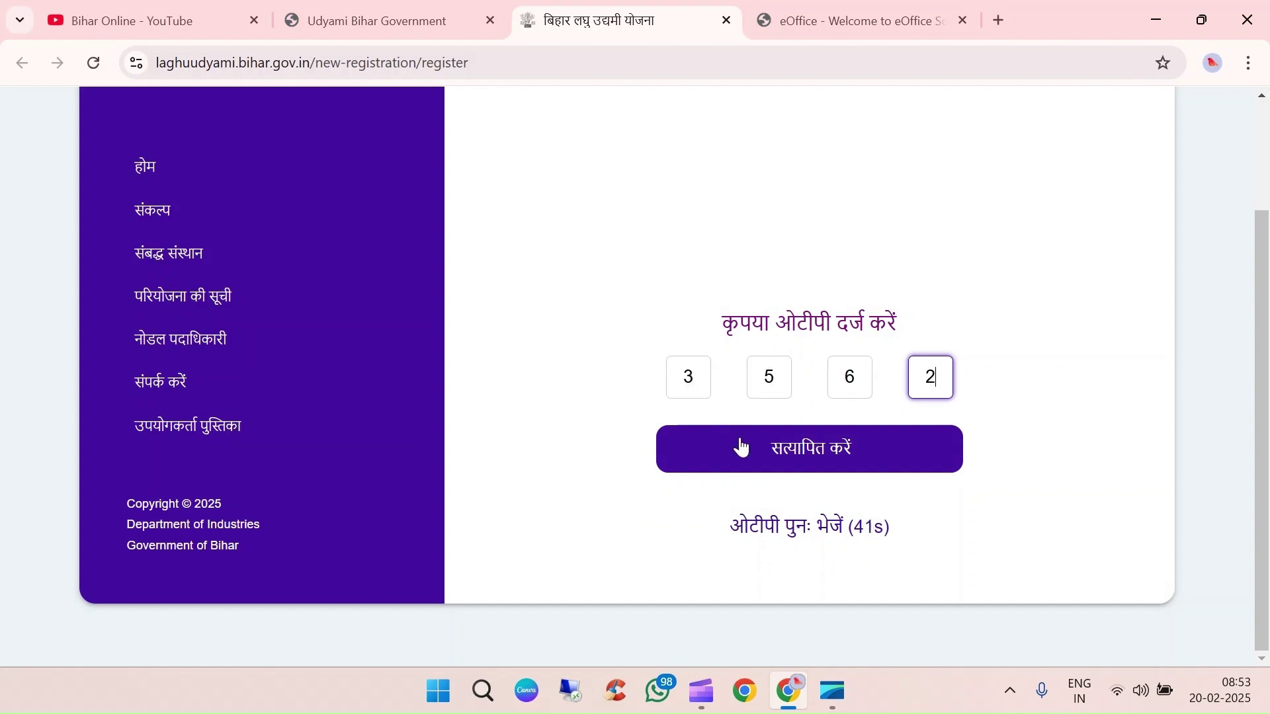
pyautogui.click(819, 456)
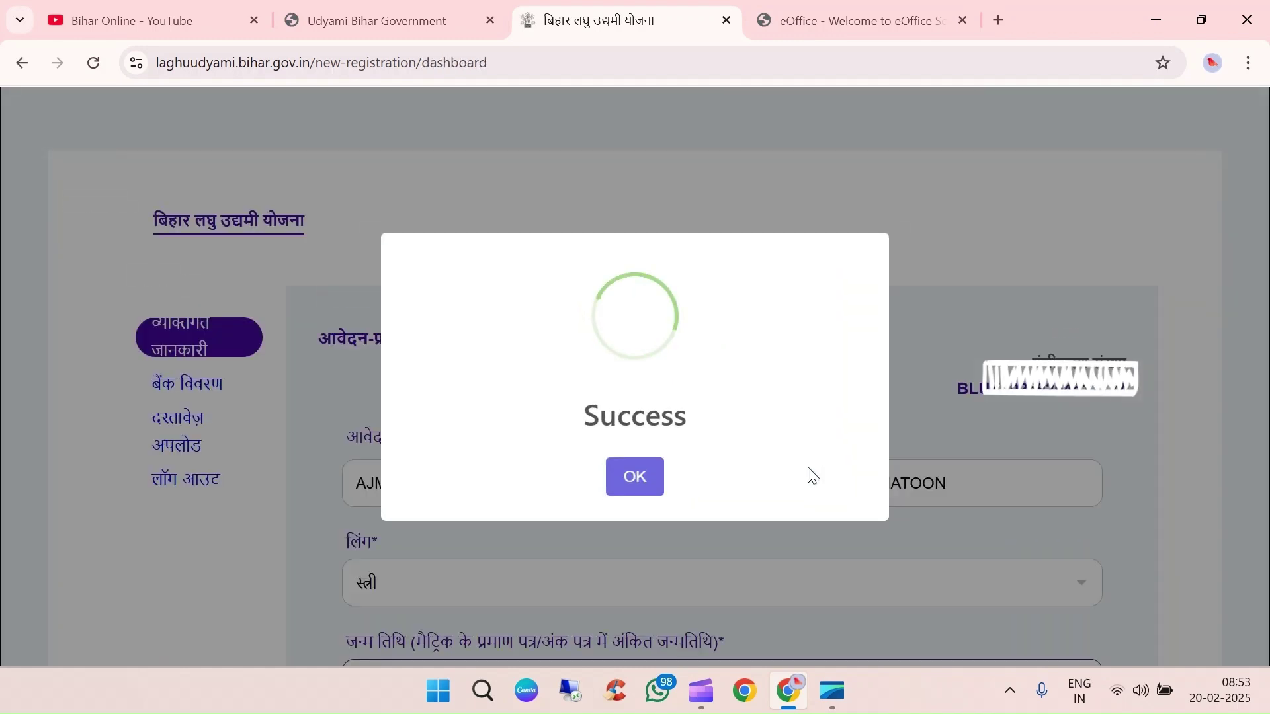
# - Dismiss the dashboard success message and select the registration number text
pyautogui.click(636, 478)
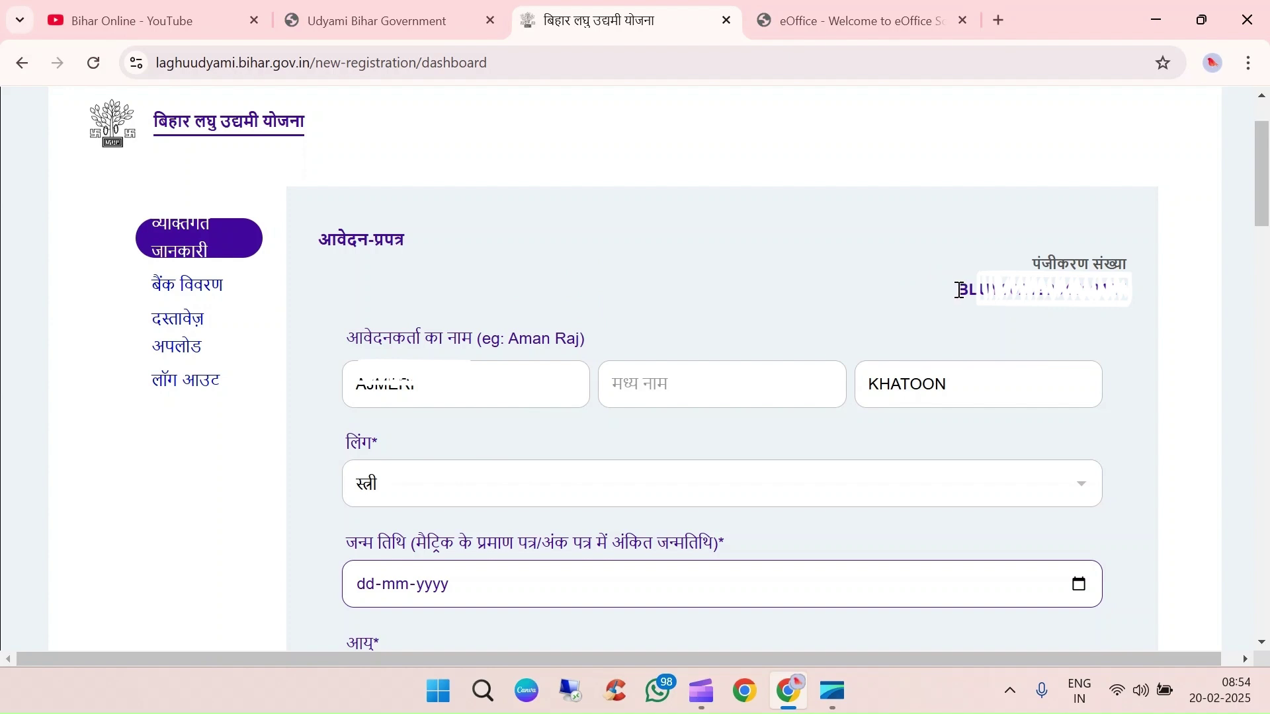
pyautogui.moveTo(958, 289); pyautogui.dragTo(1132, 283)
pyautogui.click(943, 320)
pyautogui.click(1084, 586)
pyautogui.click(436, 305)
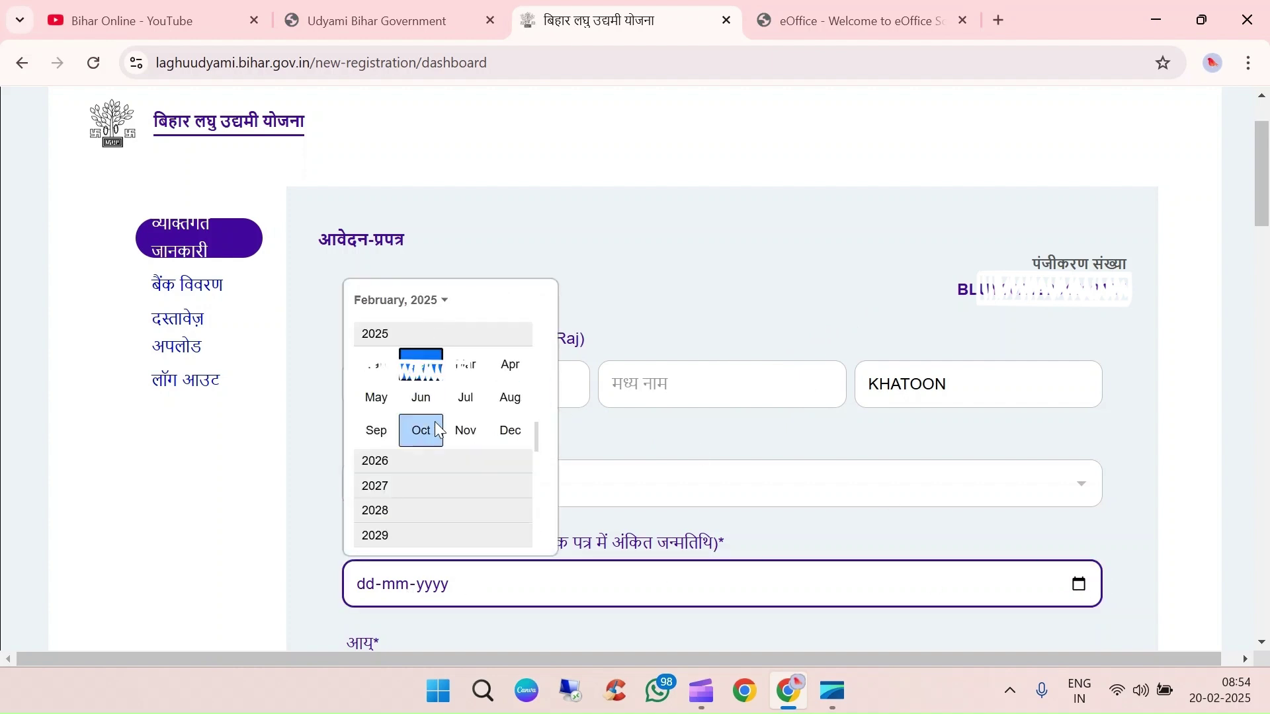
pyautogui.scroll(4, 435, 422)
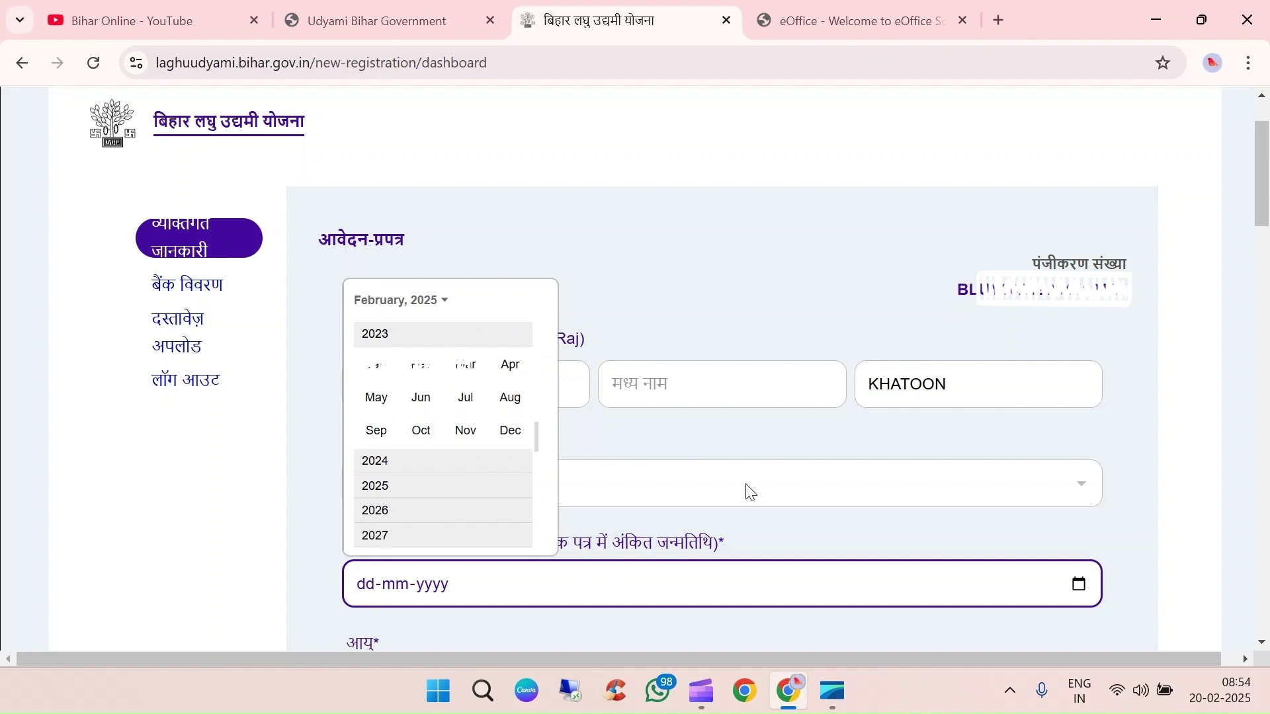
pyautogui.click(742, 540)
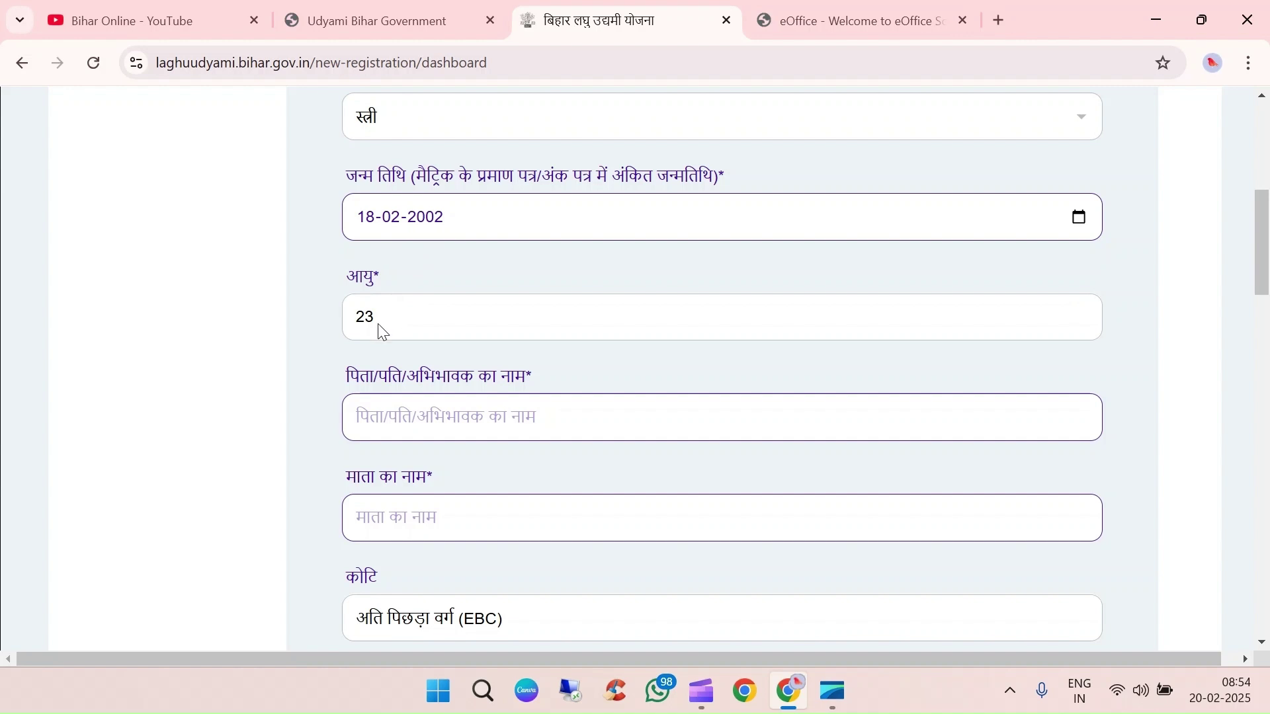
# - Move past the father's and mother's name fields and select लहेड़ी as the caste
pyautogui.click(377, 422)
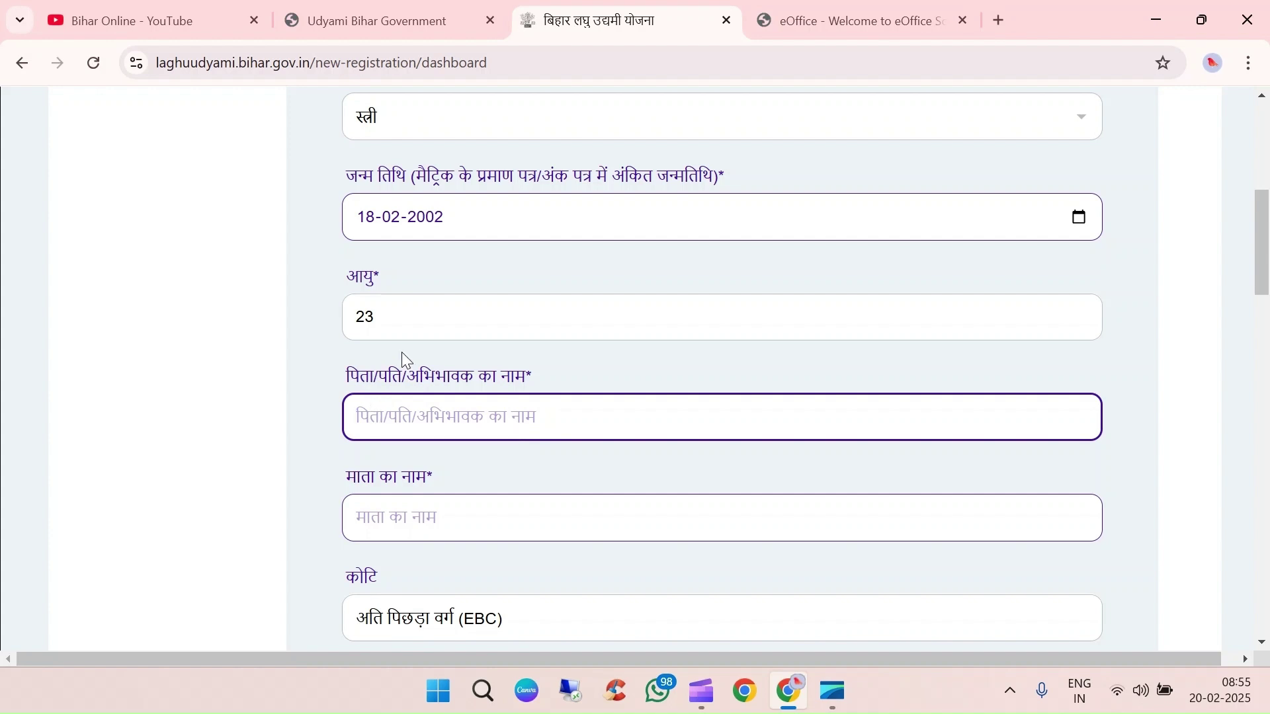
pyautogui.scroll(-1, 396, 413)
pyautogui.click(392, 416)
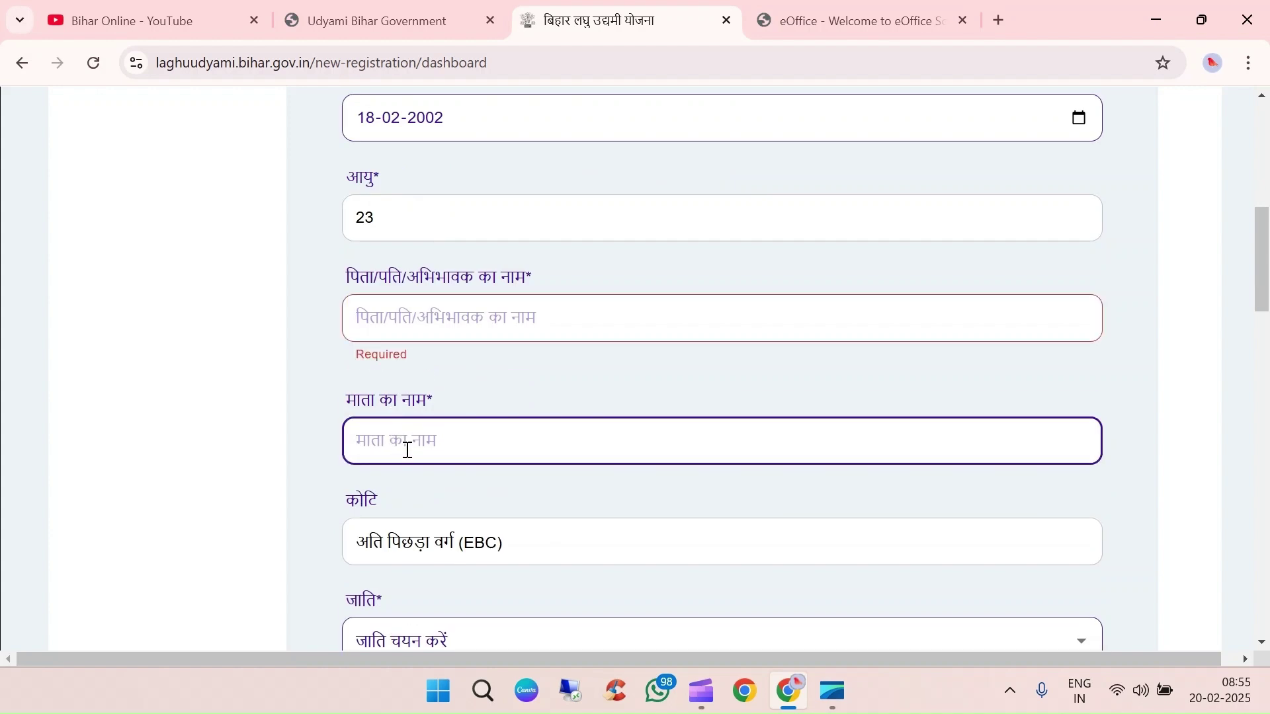
pyautogui.scroll(-1, 397, 454)
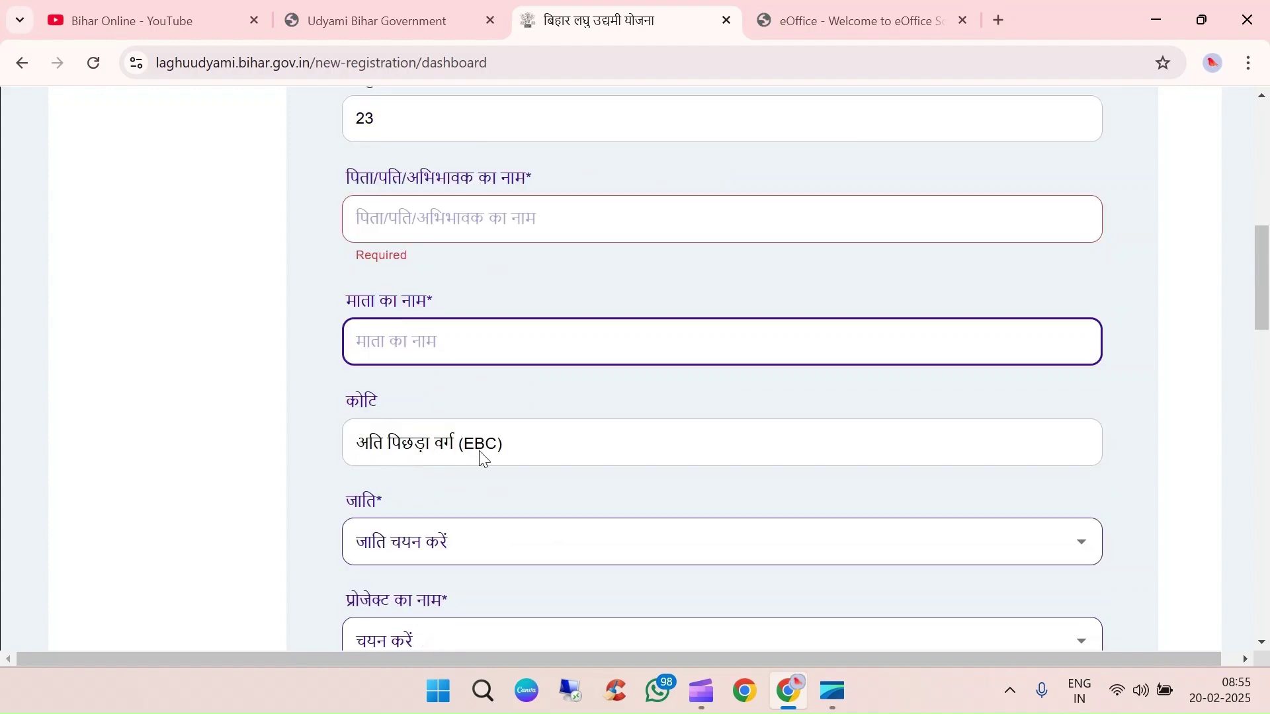
pyautogui.scroll(-1, 463, 455)
pyautogui.click(434, 444)
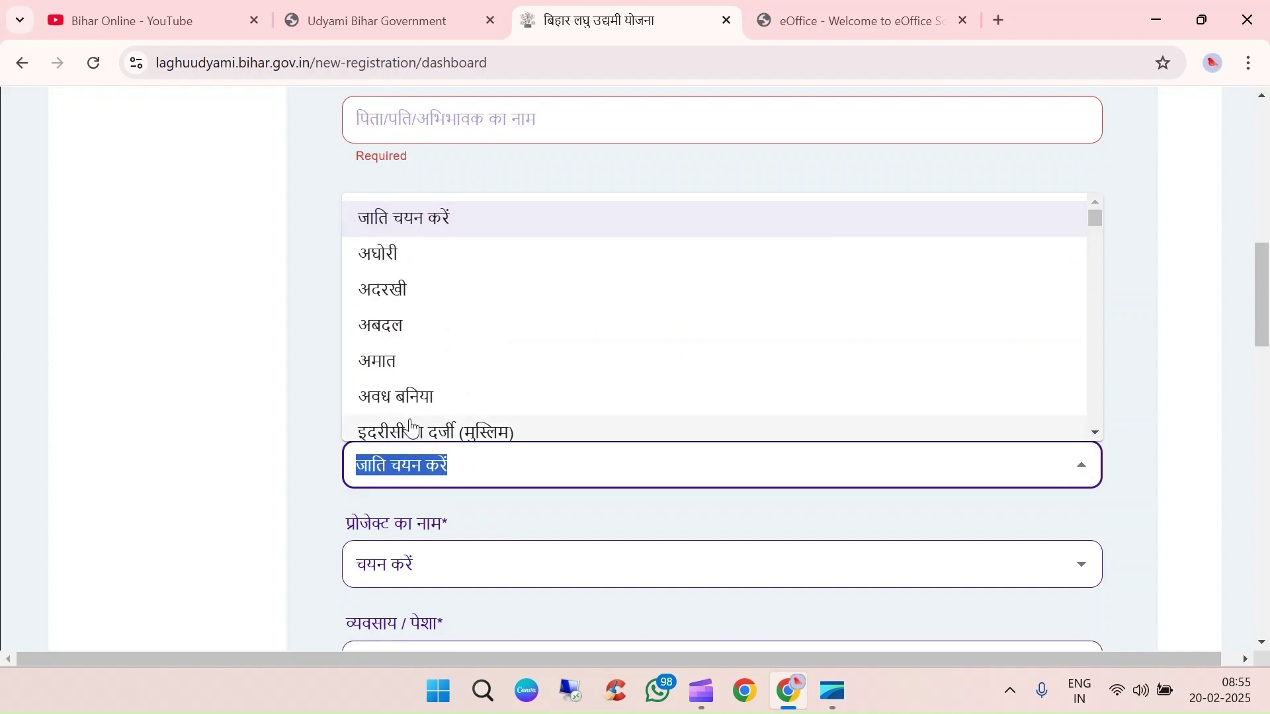
pyautogui.scroll(-10, 418, 390)
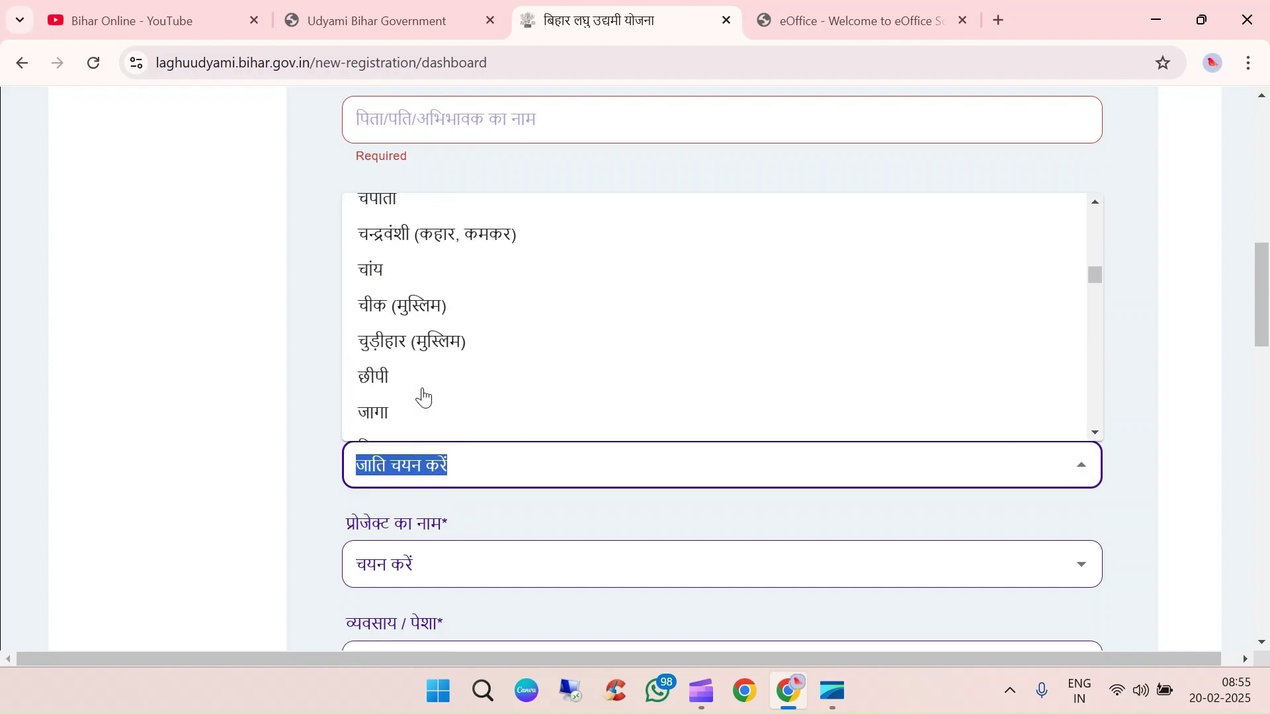
pyautogui.scroll(-15, 424, 397)
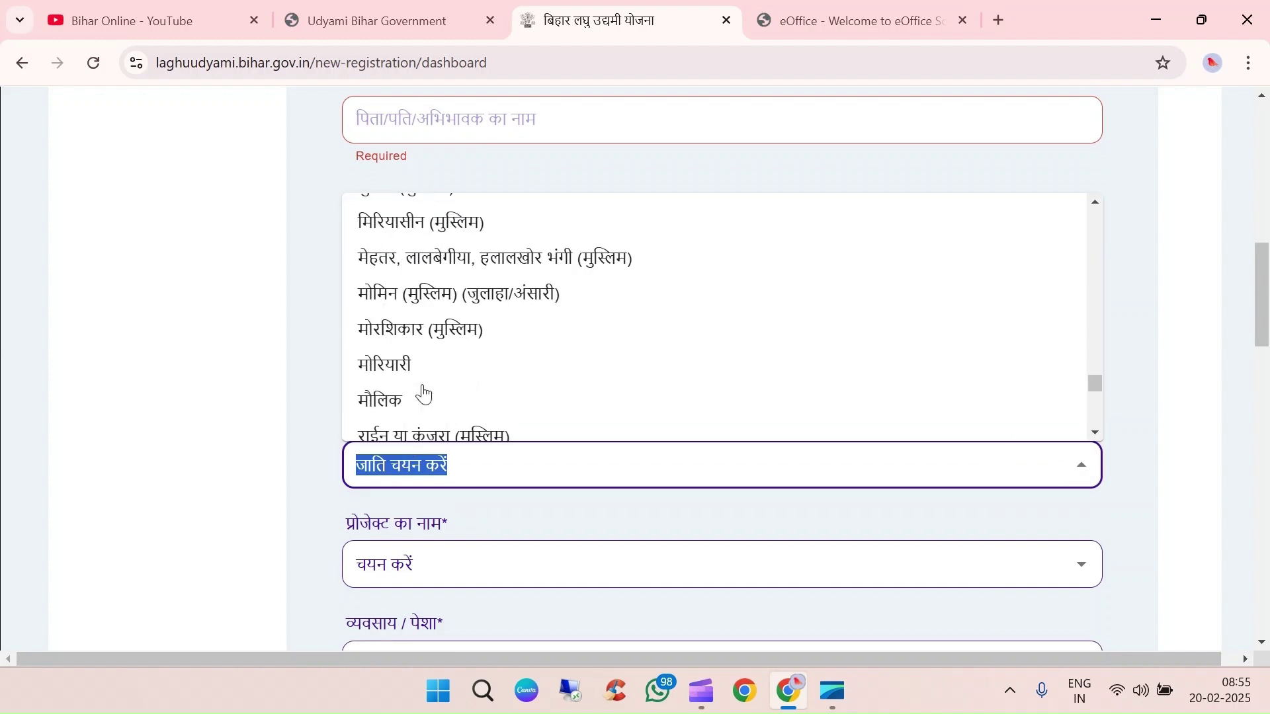
pyautogui.scroll(2, 419, 390)
pyautogui.click(425, 347)
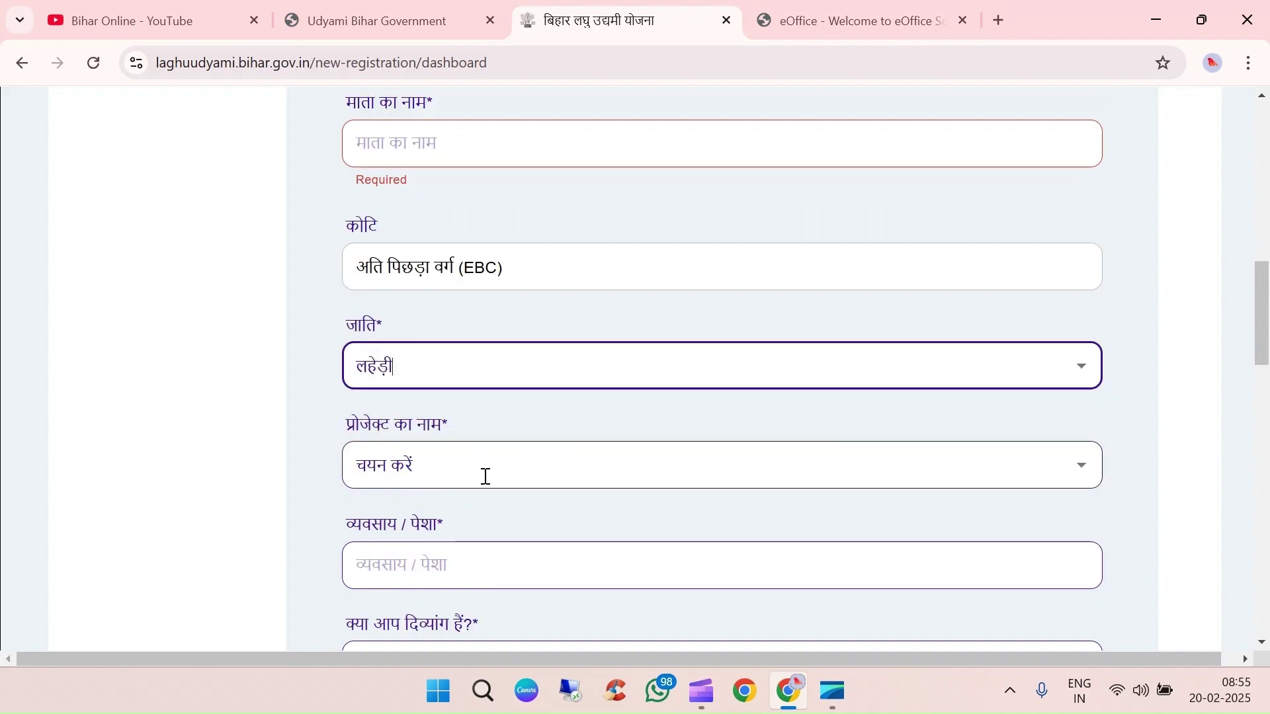
# - Choose टू-व्हीलर रिपेयरिंग (Two Wheeler Repairing Shop) from the project-name list
pyautogui.click(486, 477)
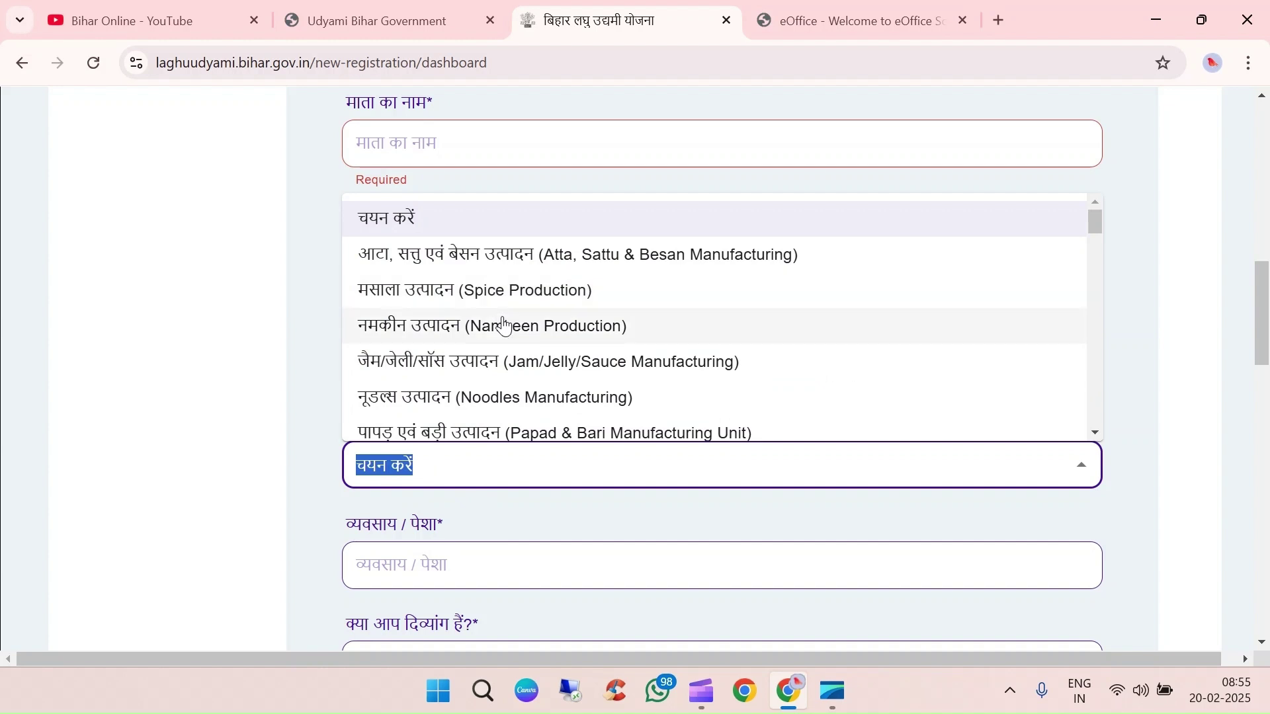
pyautogui.scroll(-6, 509, 336)
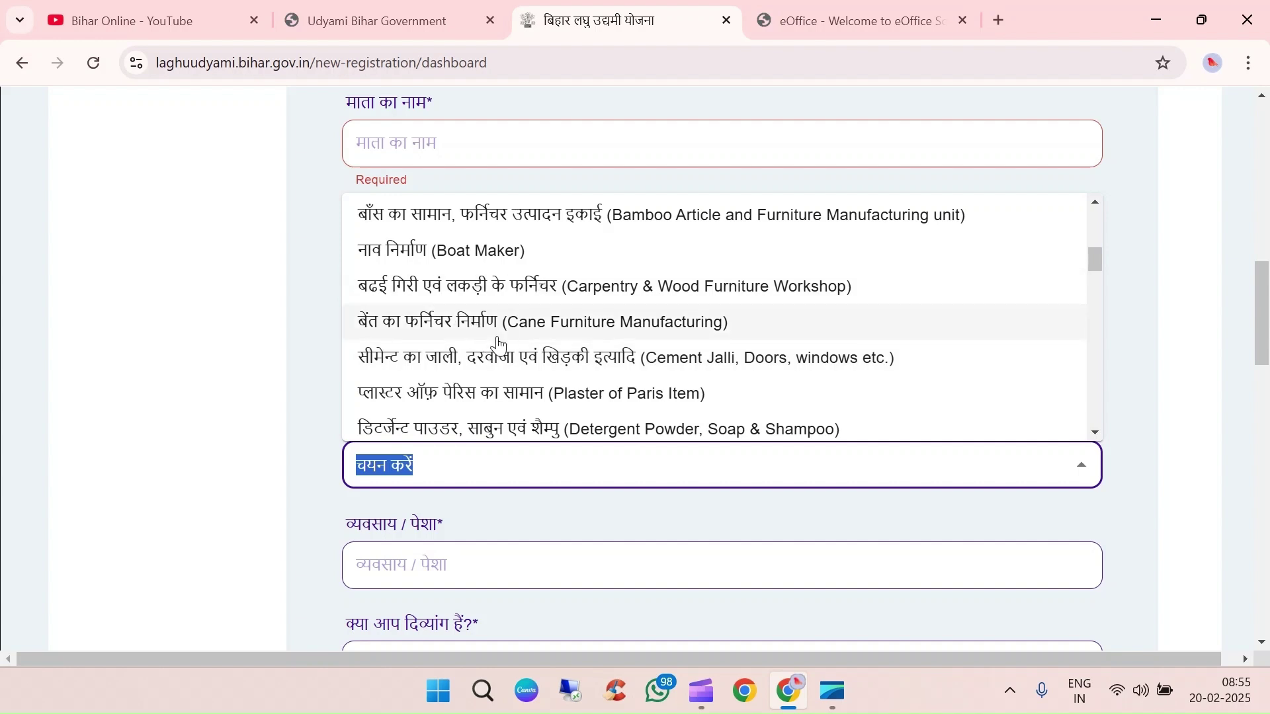
pyautogui.scroll(-3, 499, 344)
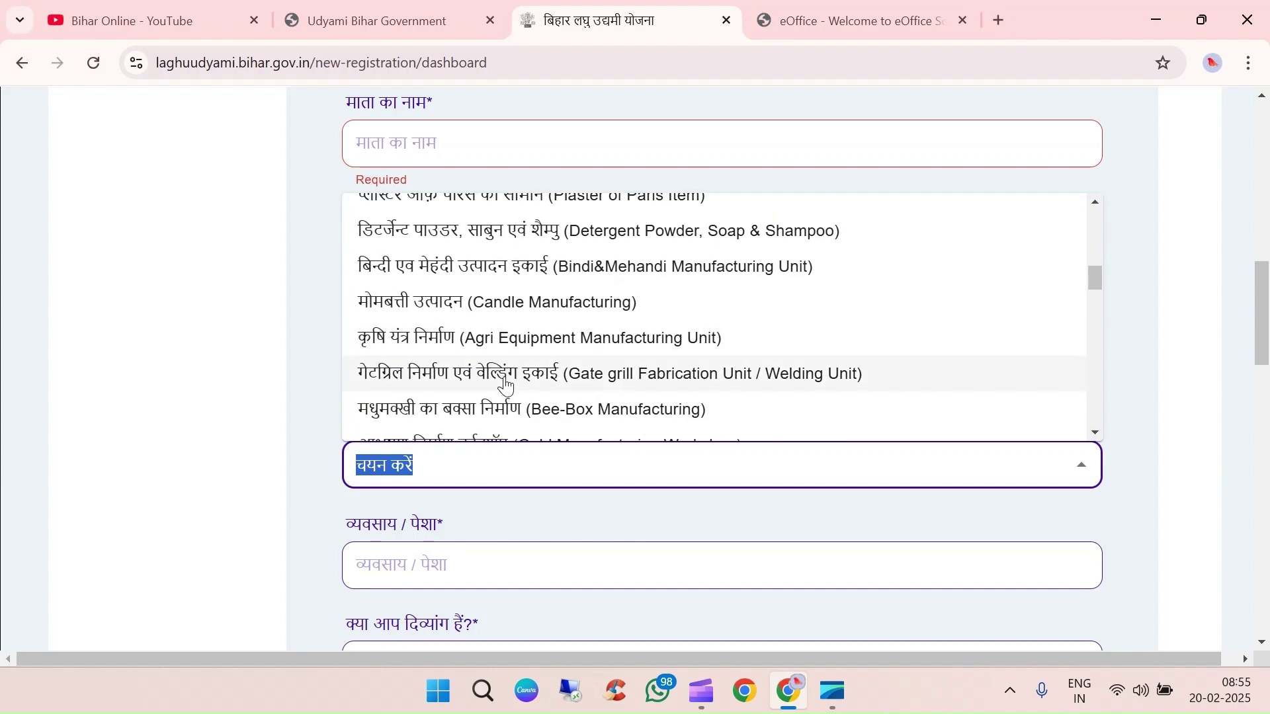
pyautogui.scroll(-3, 497, 364)
pyautogui.scroll(-2, 501, 384)
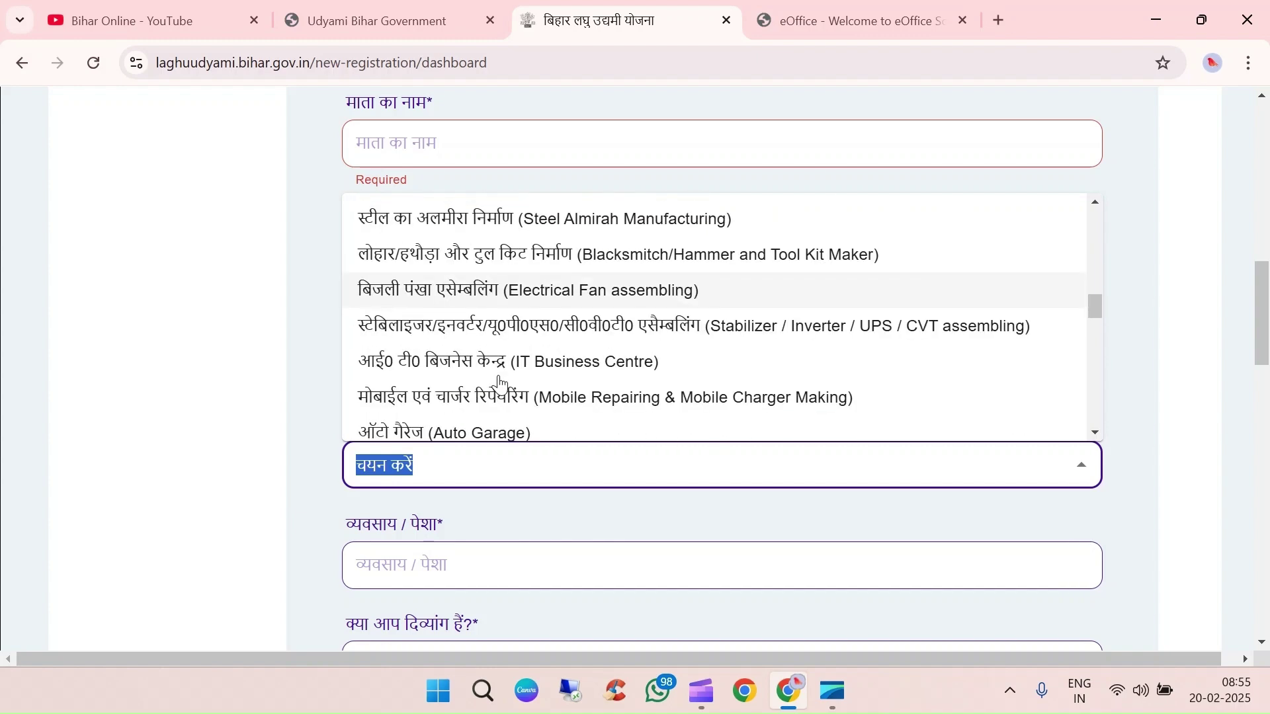
pyautogui.scroll(-2, 473, 387)
pyautogui.scroll(-3, 468, 391)
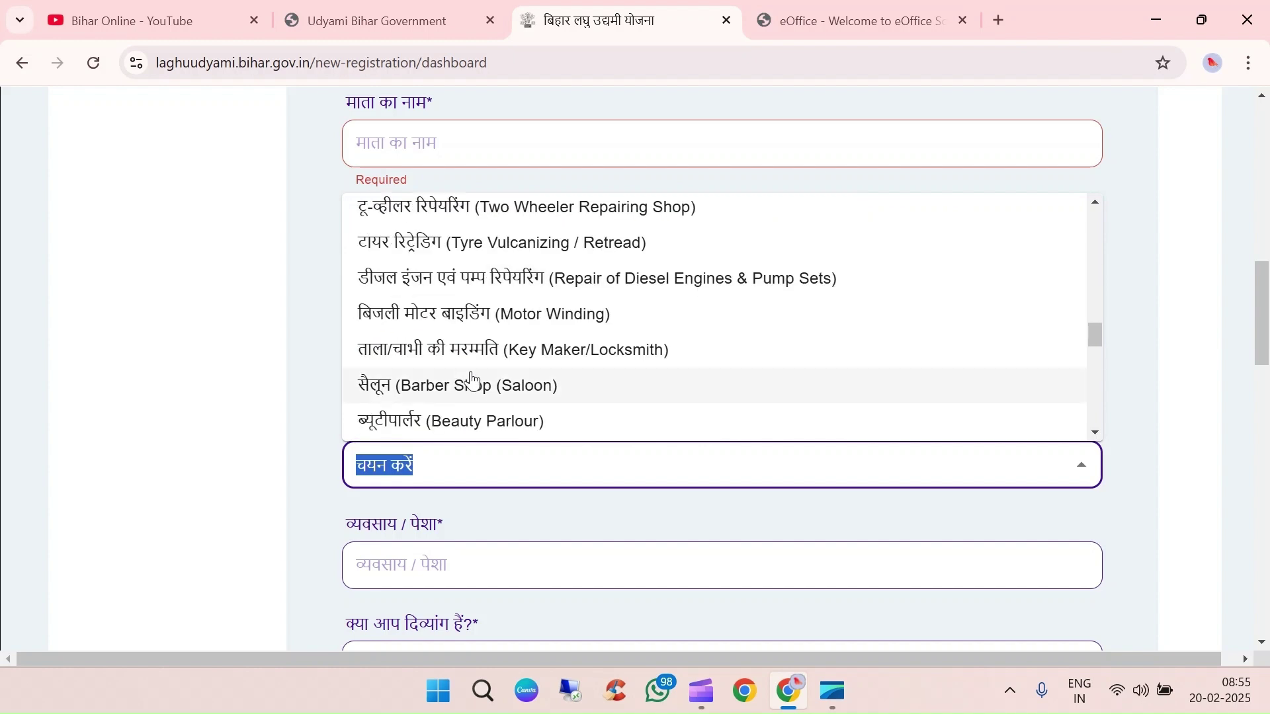
pyautogui.click(457, 205)
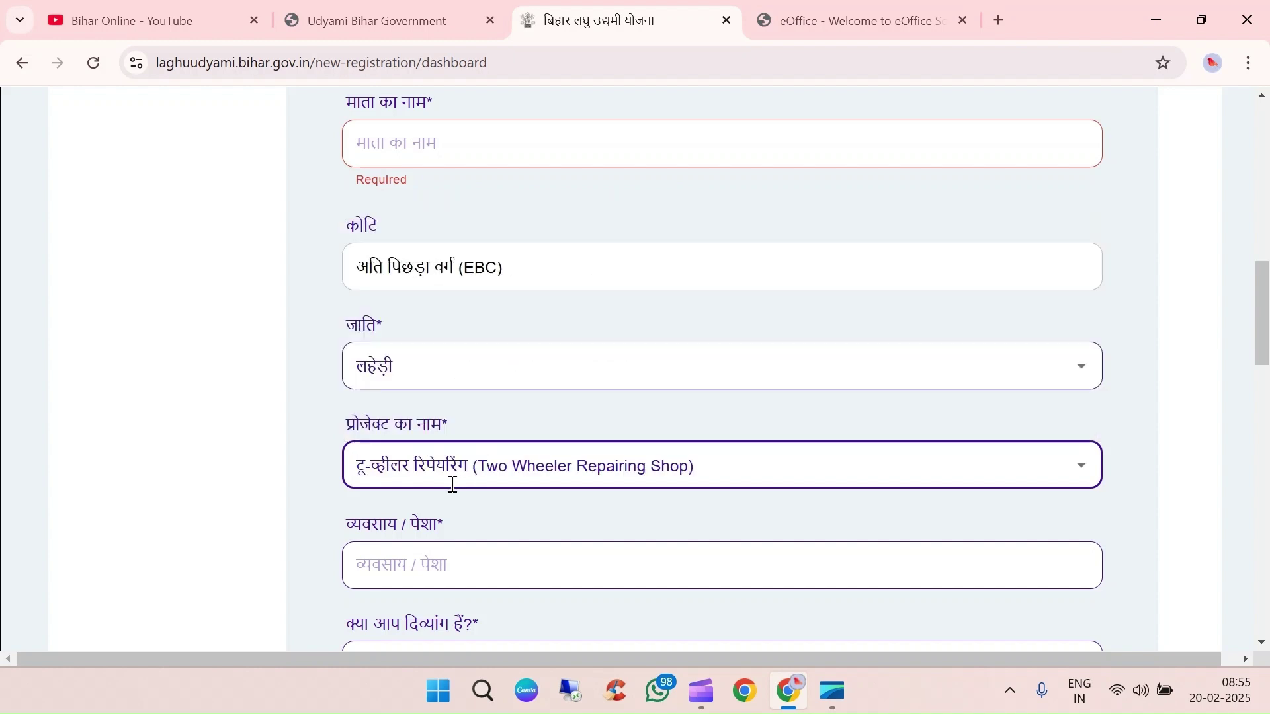
pyautogui.scroll(-1, 452, 484)
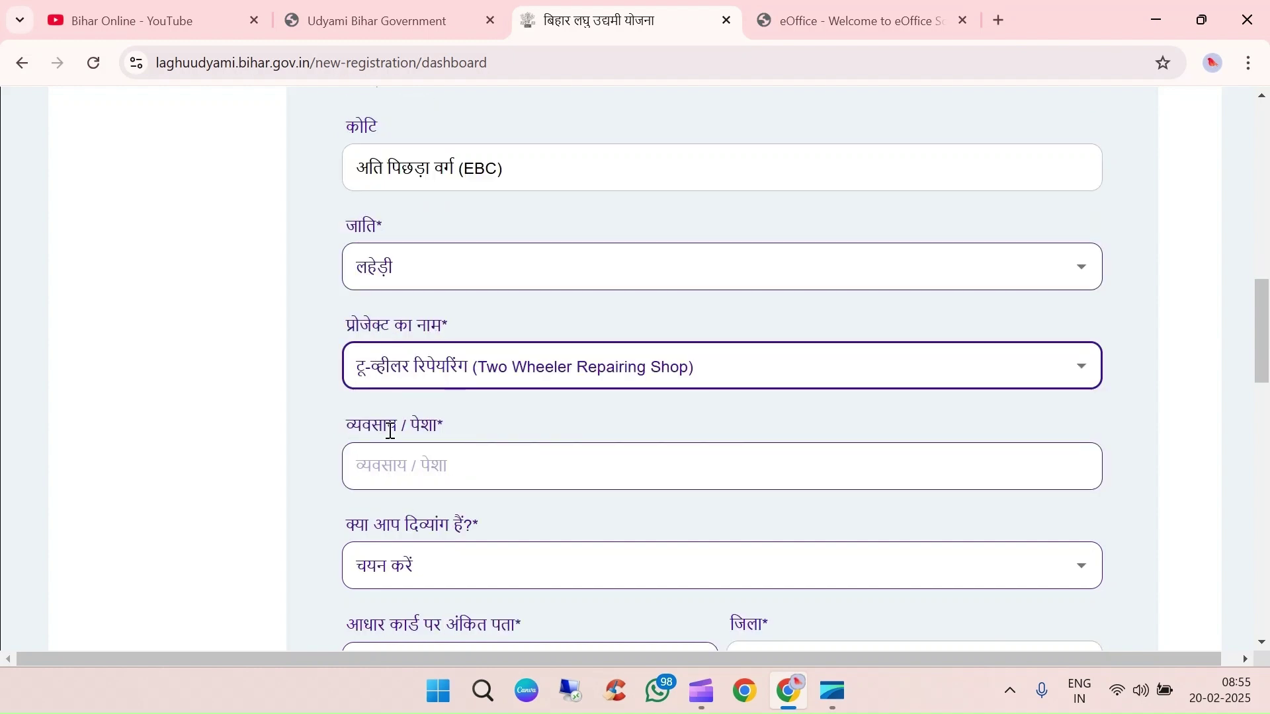
# - Answer the disability question नहीं, correcting an initial हाँ selection
pyautogui.click(421, 461)
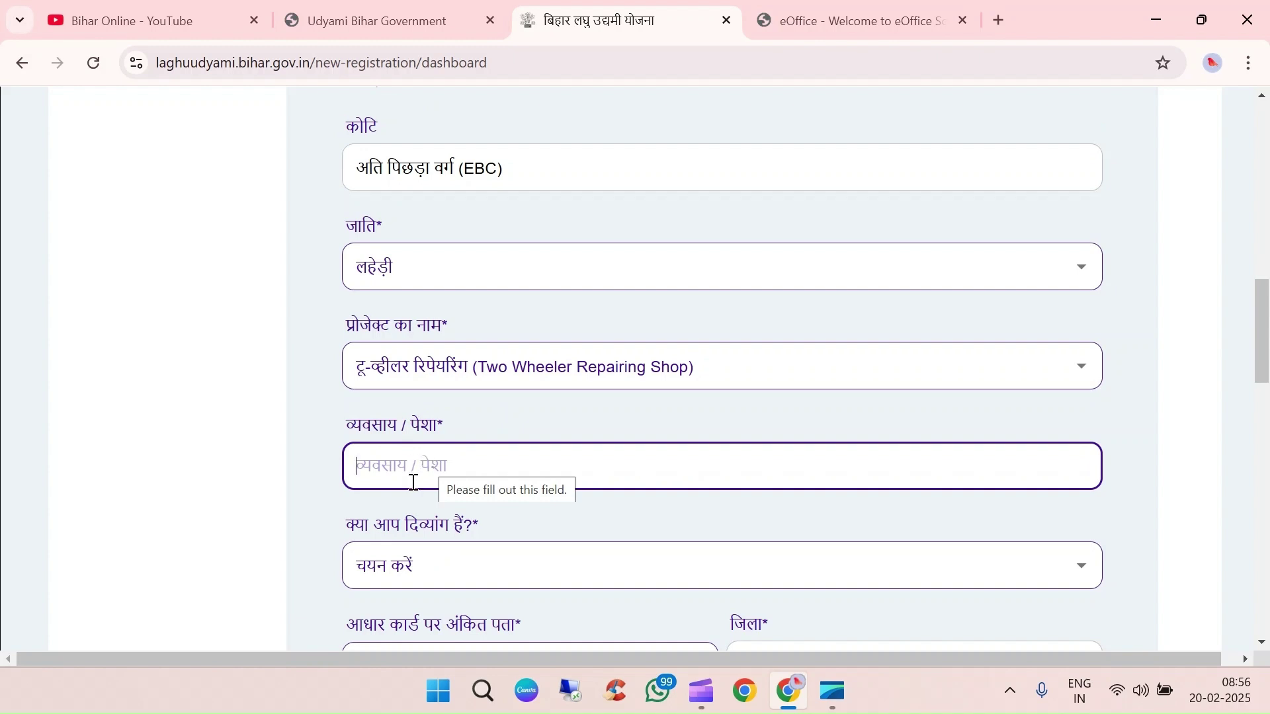
pyautogui.scroll(-1, 414, 483)
pyautogui.click(479, 466)
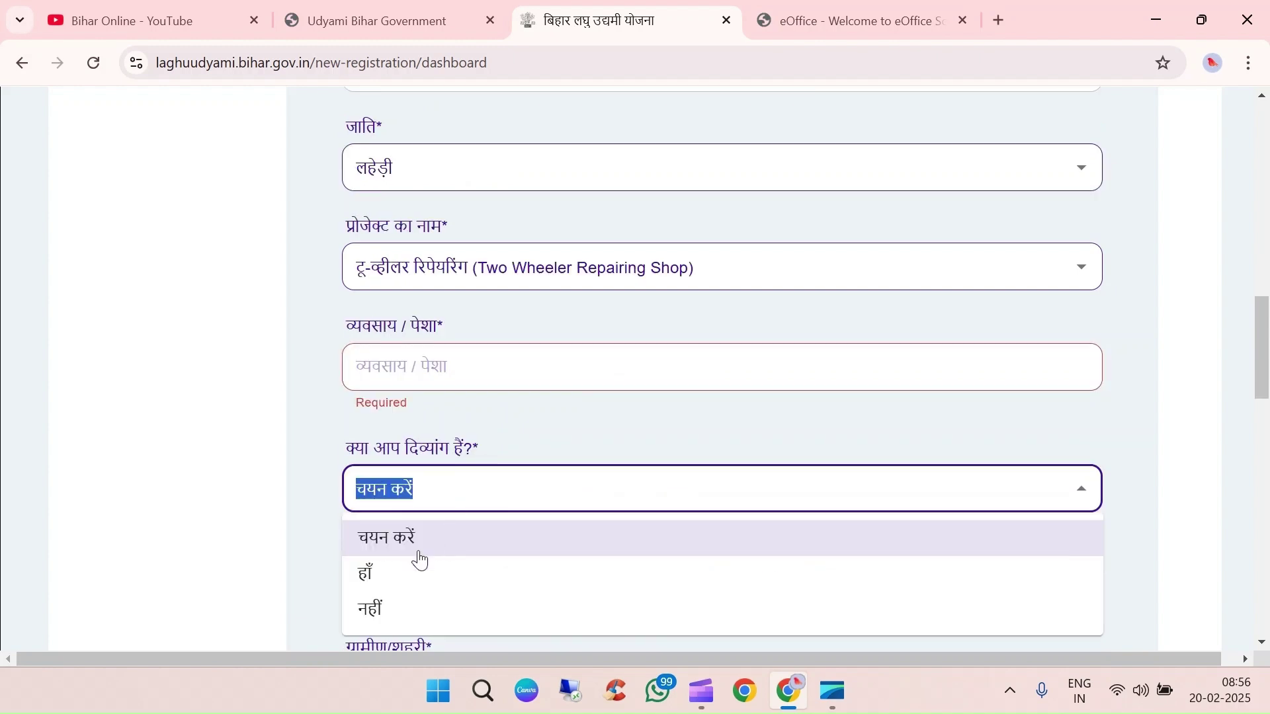
pyautogui.click(381, 582)
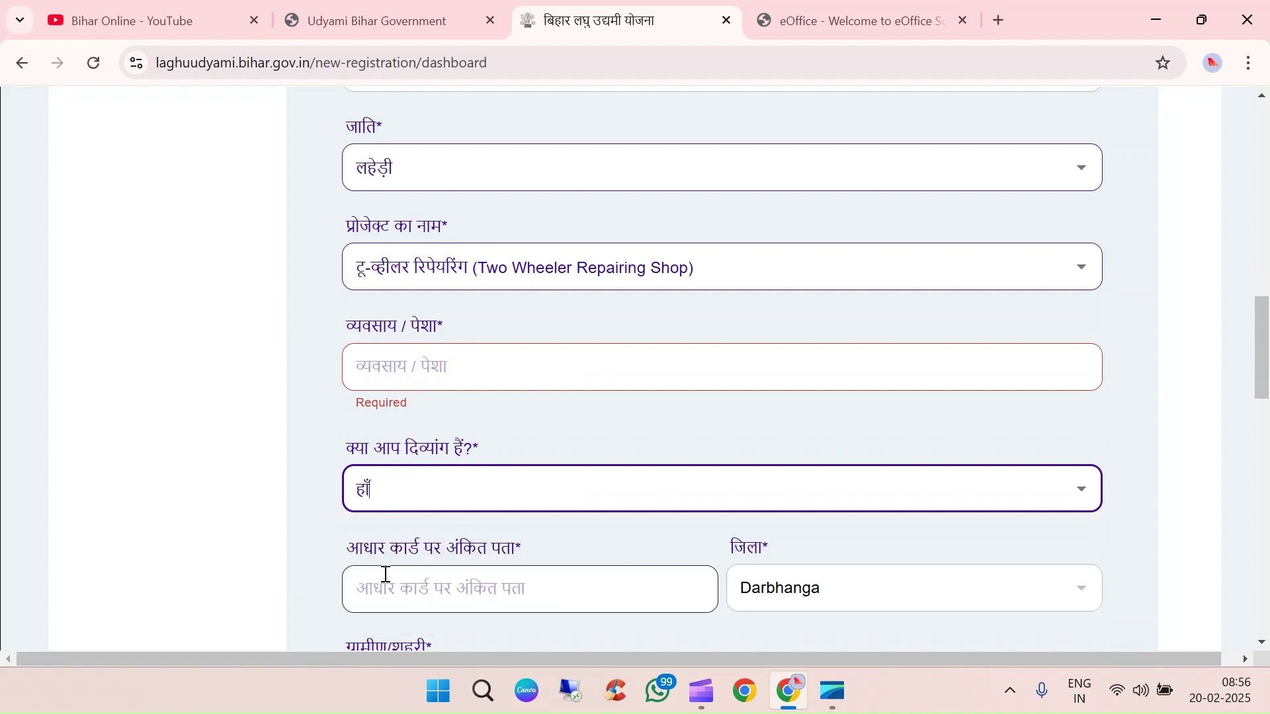
pyautogui.click(468, 481)
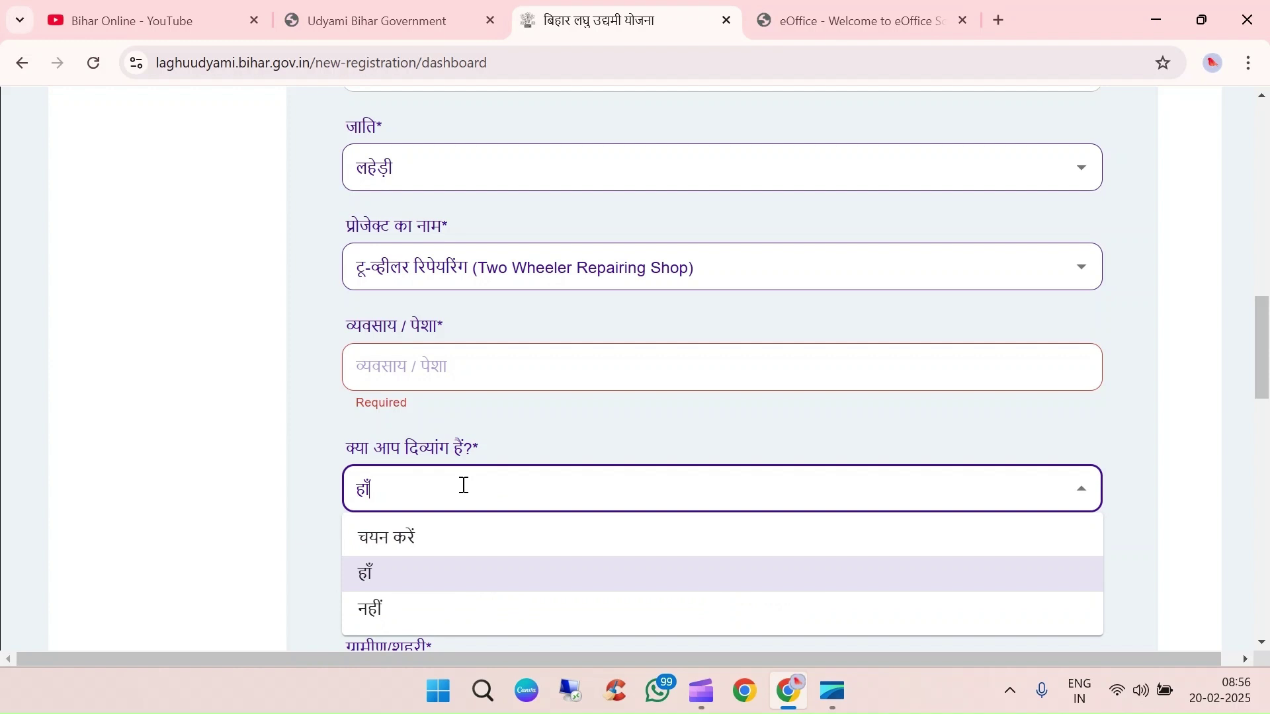
pyautogui.click(401, 608)
pyautogui.scroll(-1, 496, 532)
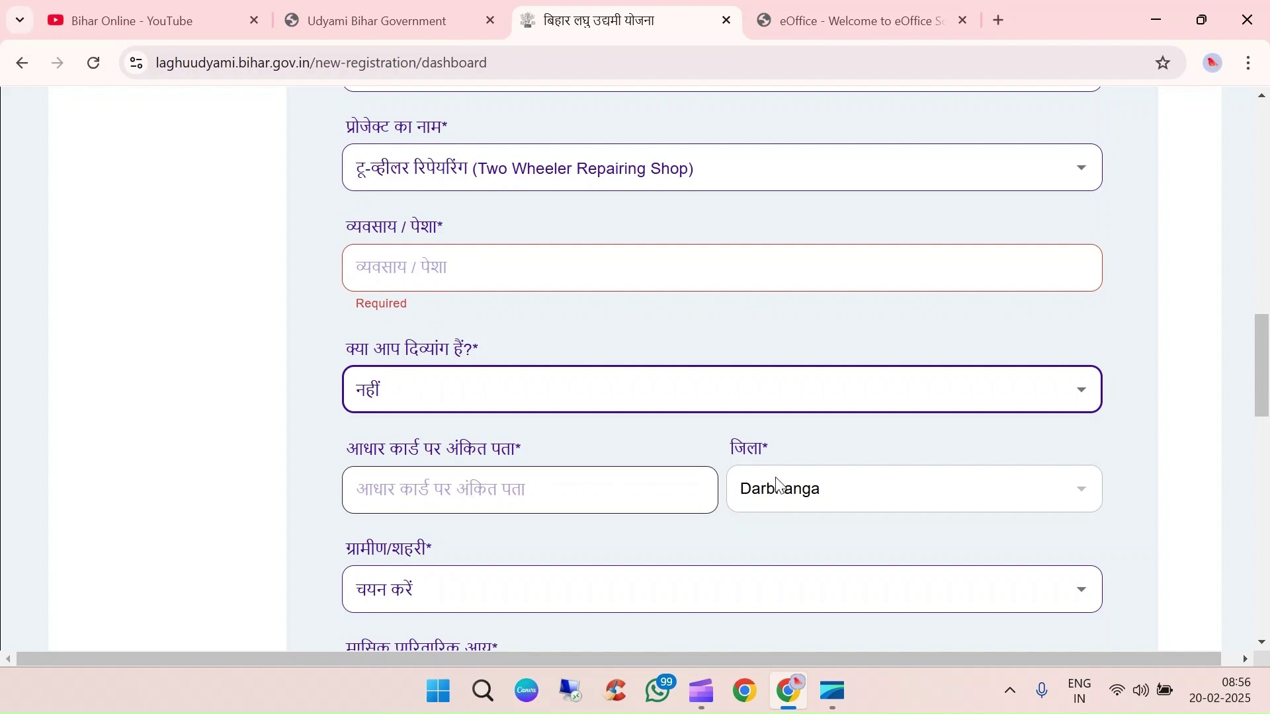
pyautogui.scroll(-1, 489, 544)
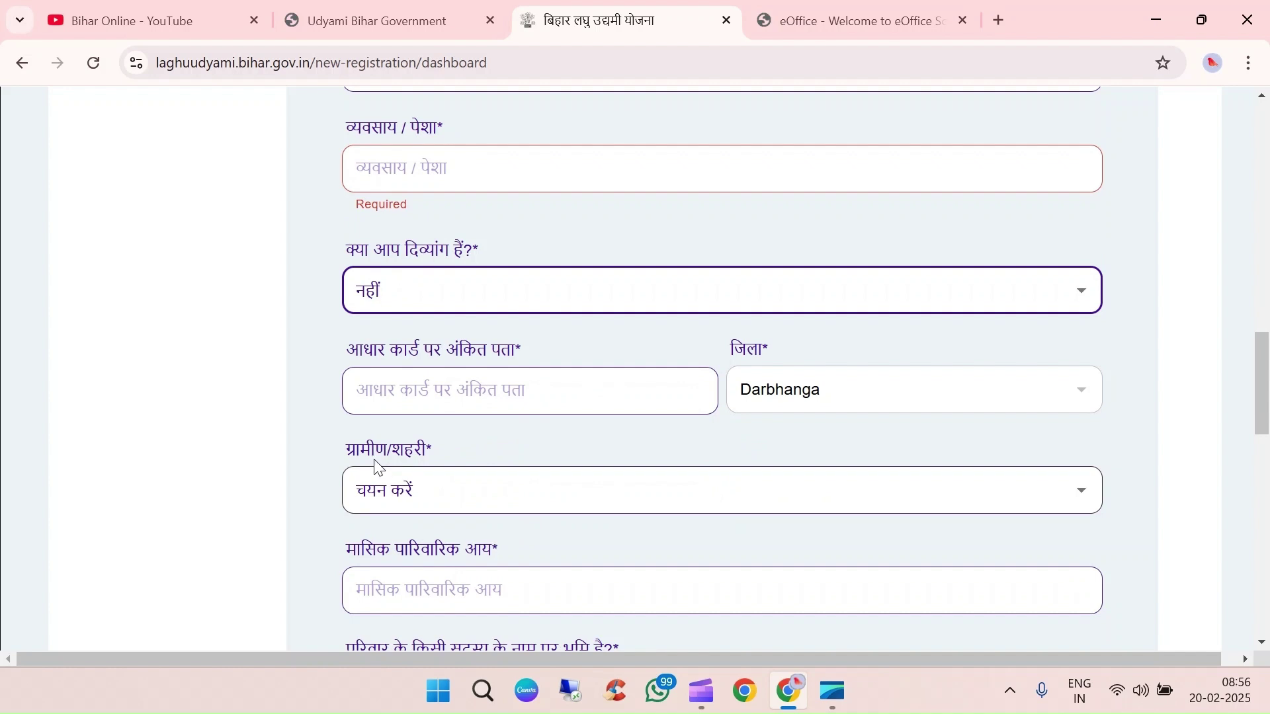
# - Set the area type to ग्रामीण (rural) and the block to Tardih
pyautogui.click(493, 488)
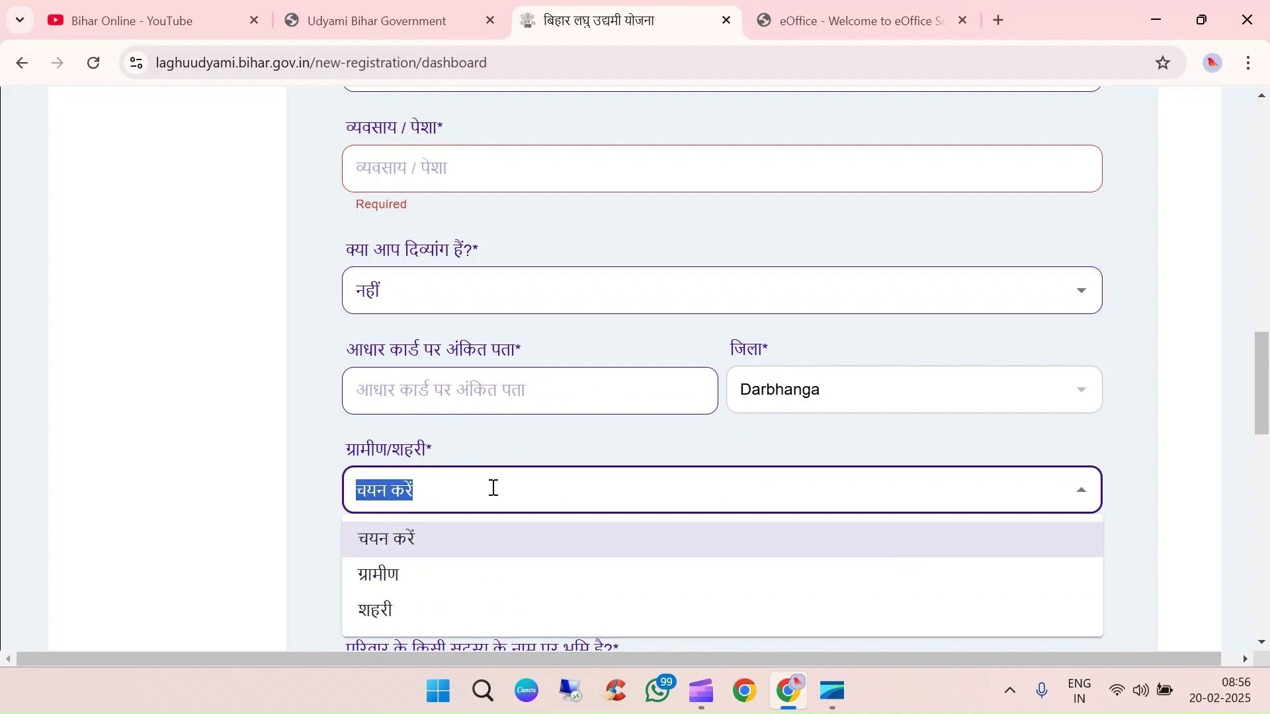
pyautogui.click(387, 576)
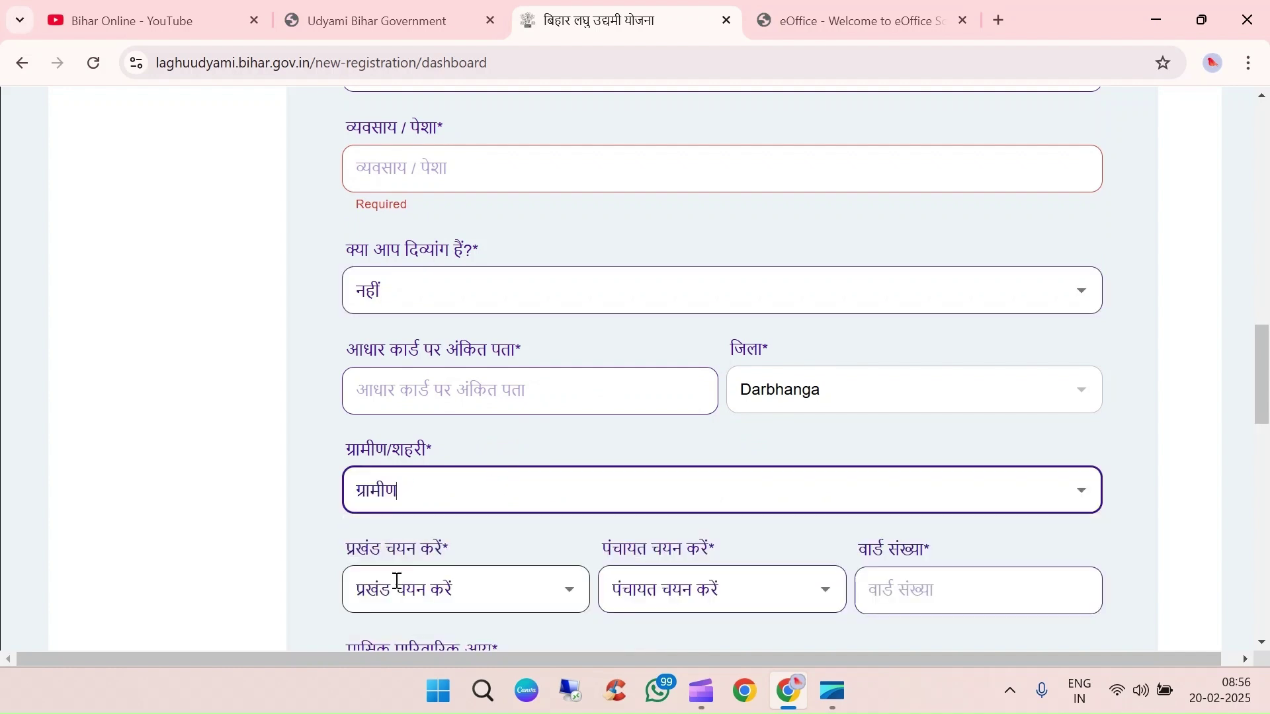
pyautogui.scroll(-1, 390, 575)
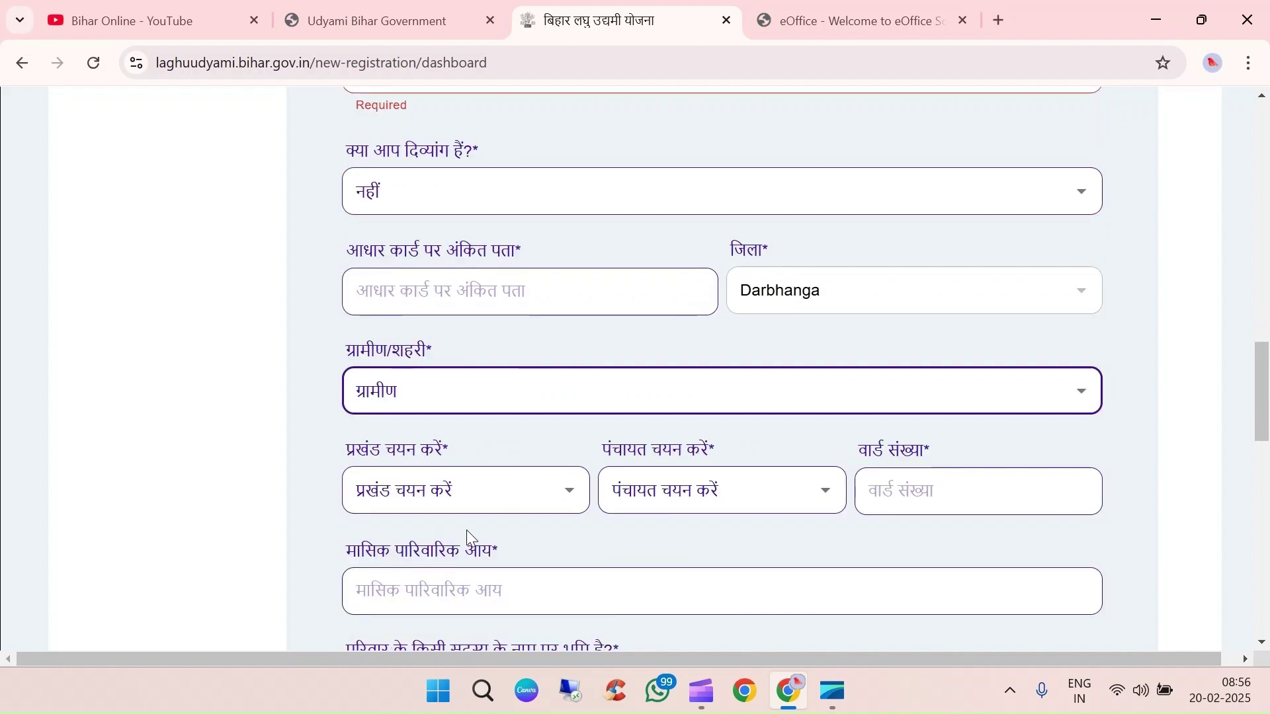
pyautogui.click(426, 490)
pyautogui.scroll(-4, 398, 377)
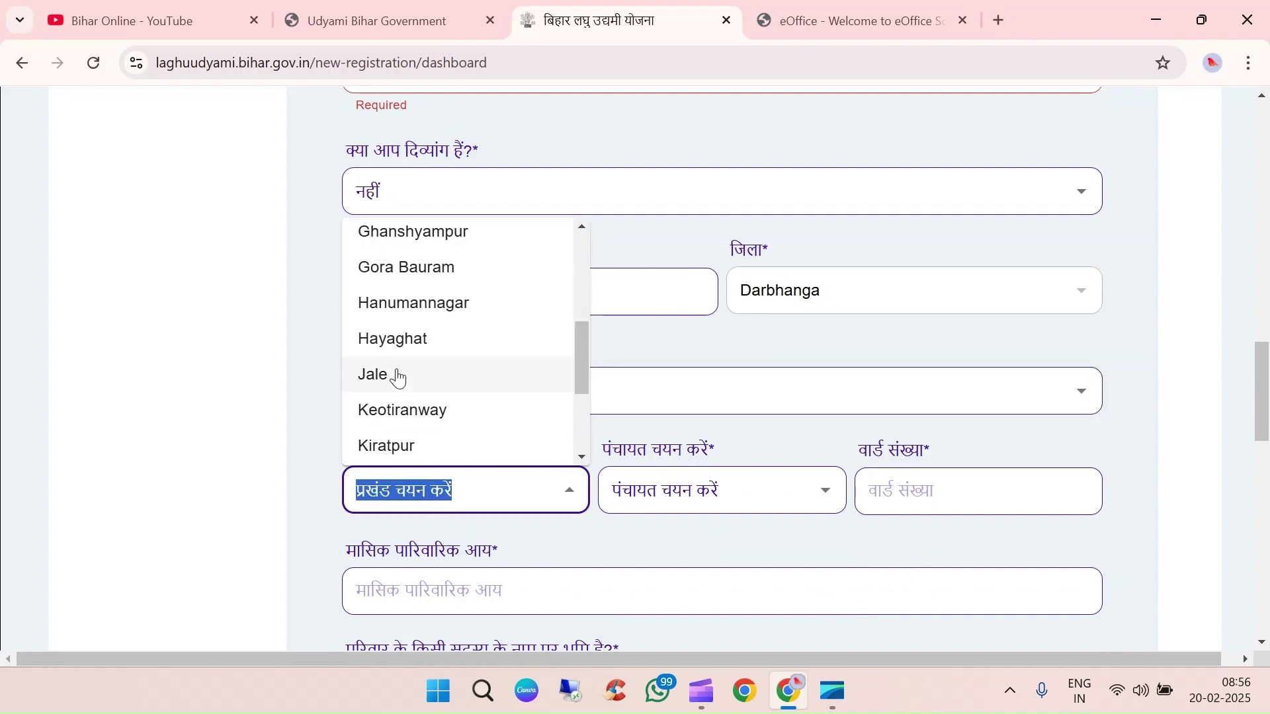
pyautogui.scroll(-3, 400, 423)
pyautogui.click(398, 436)
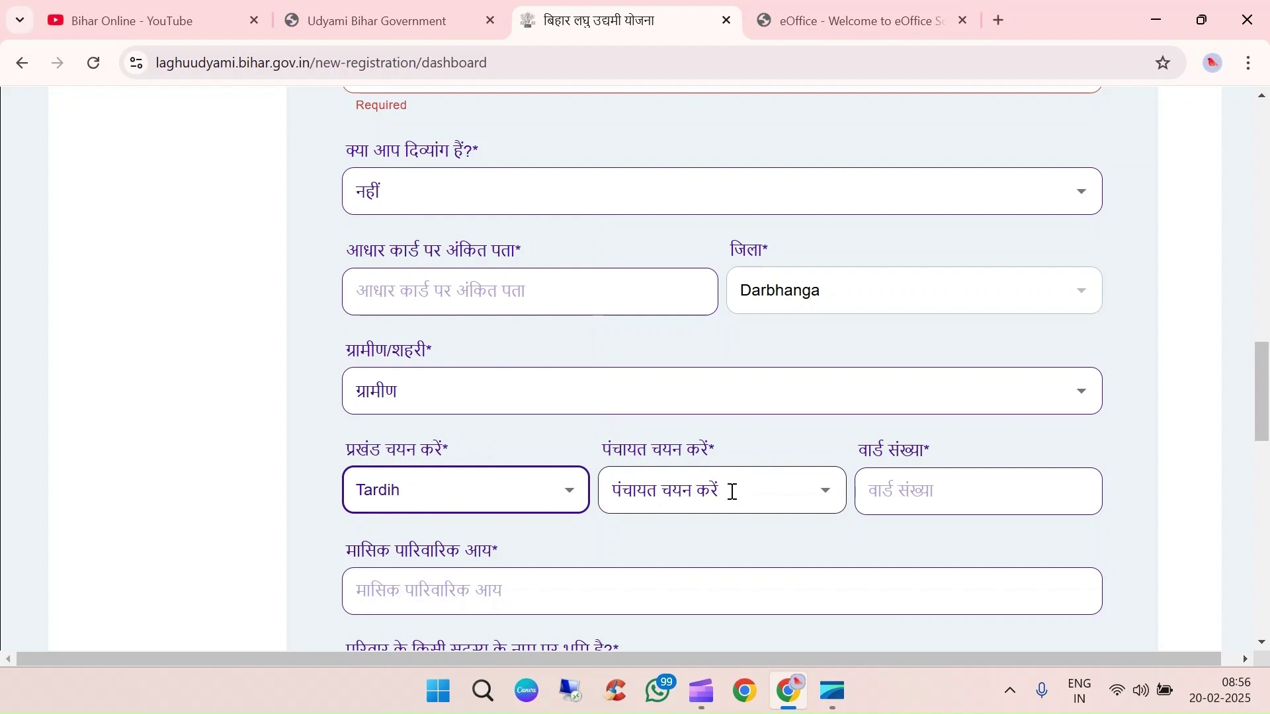
# - Choose Kathara as the panchayat and enter ward number 12
pyautogui.click(705, 490)
pyautogui.scroll(-2, 674, 399)
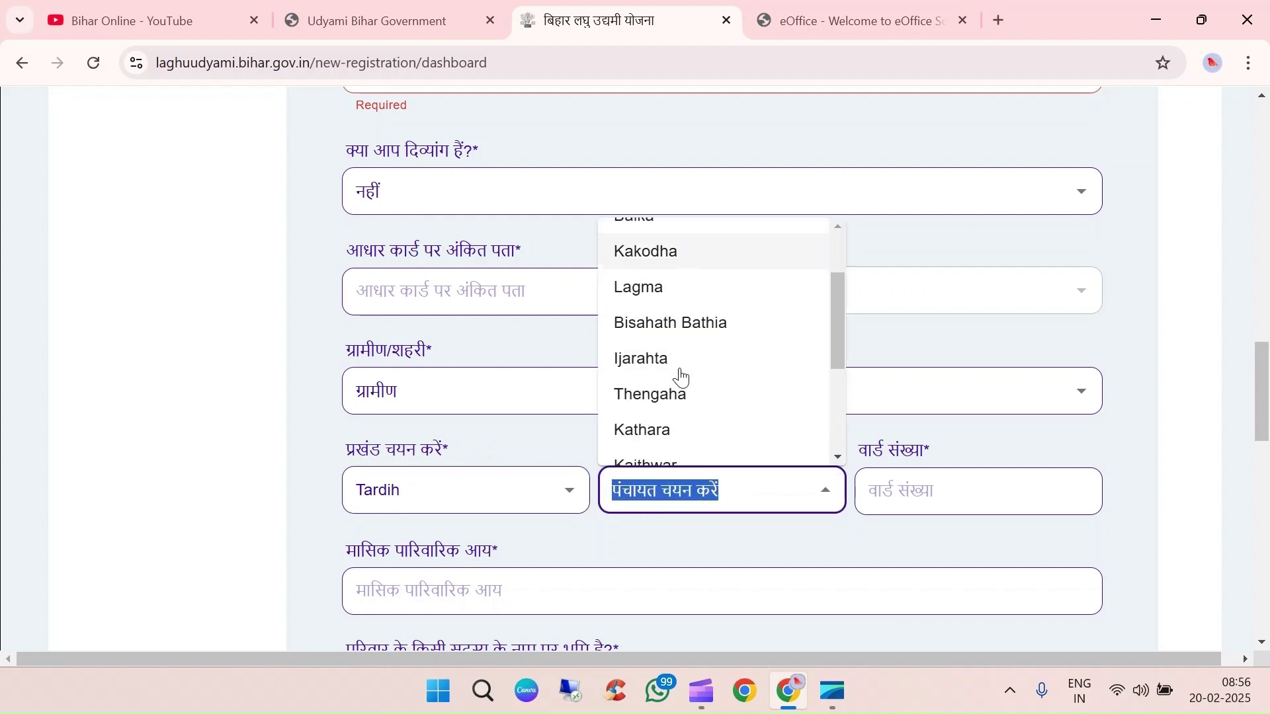
pyautogui.scroll(-2, 681, 376)
pyautogui.click(663, 332)
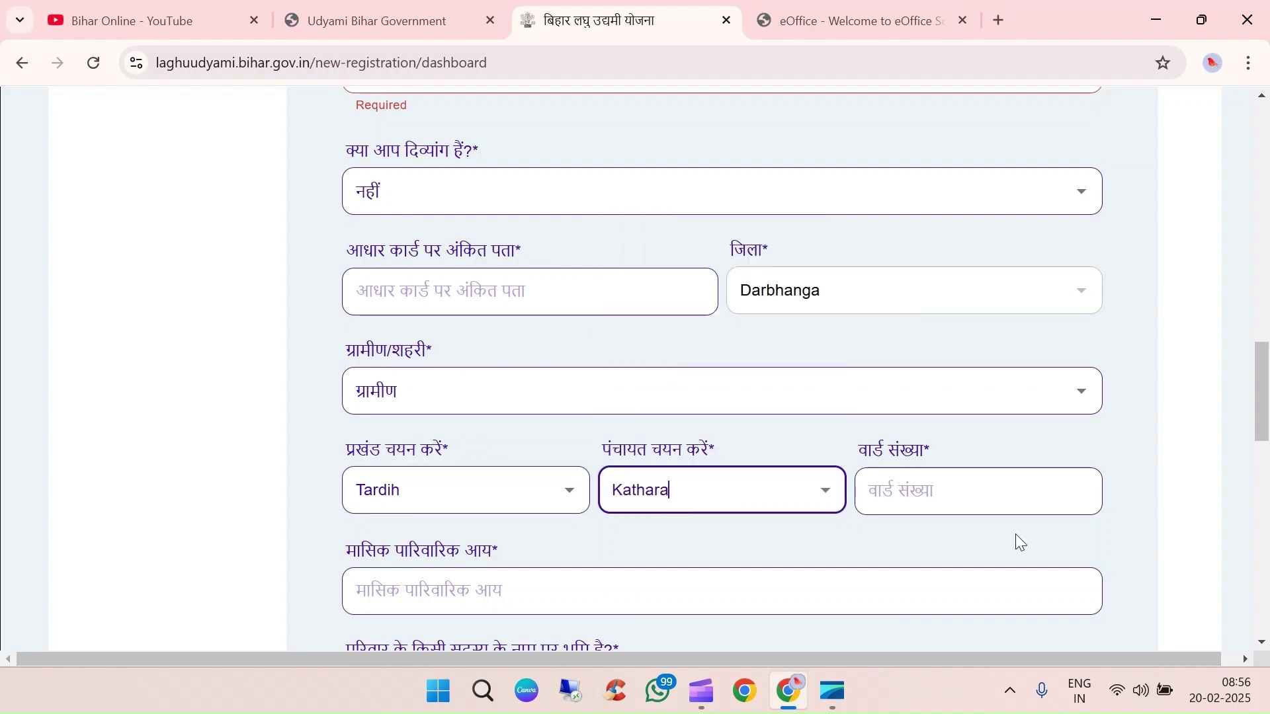
pyautogui.click(907, 496)
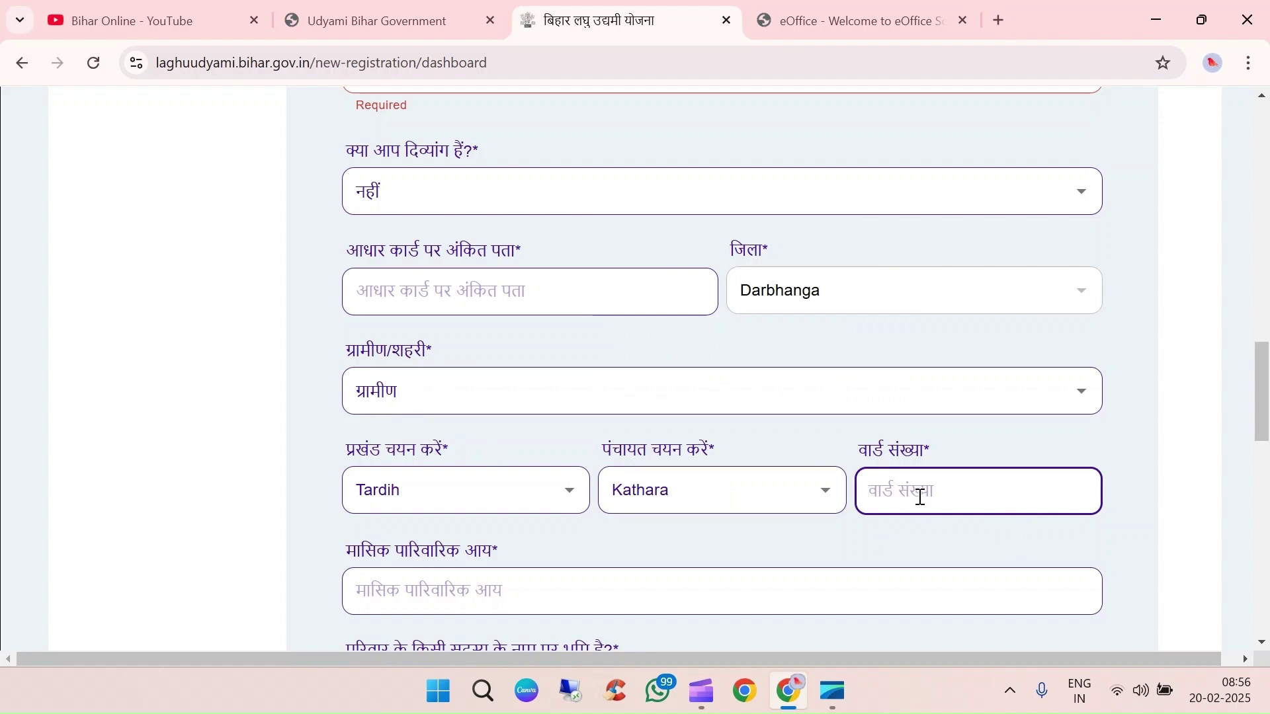
pyautogui.write('1')
pyautogui.click(753, 536)
pyautogui.scroll(-1, 743, 542)
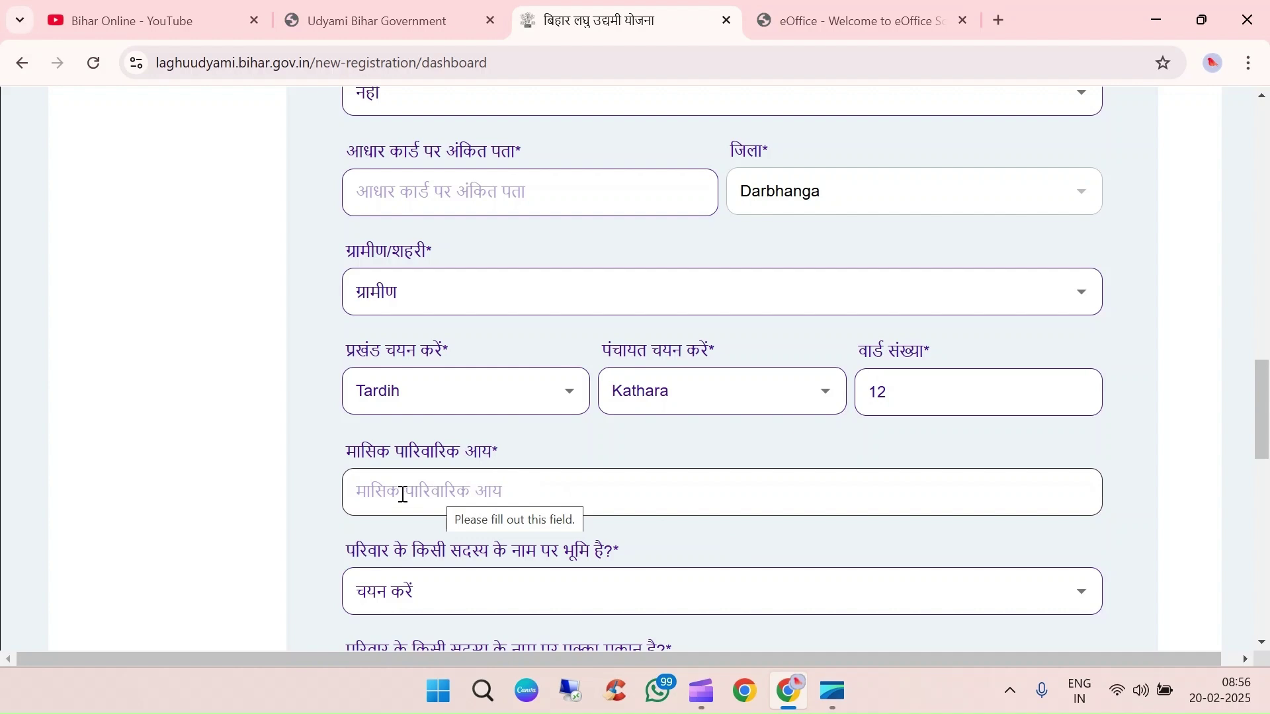
# - Enter a monthly family income of 5600 and answer नहीं to owning family land
pyautogui.click(402, 495)
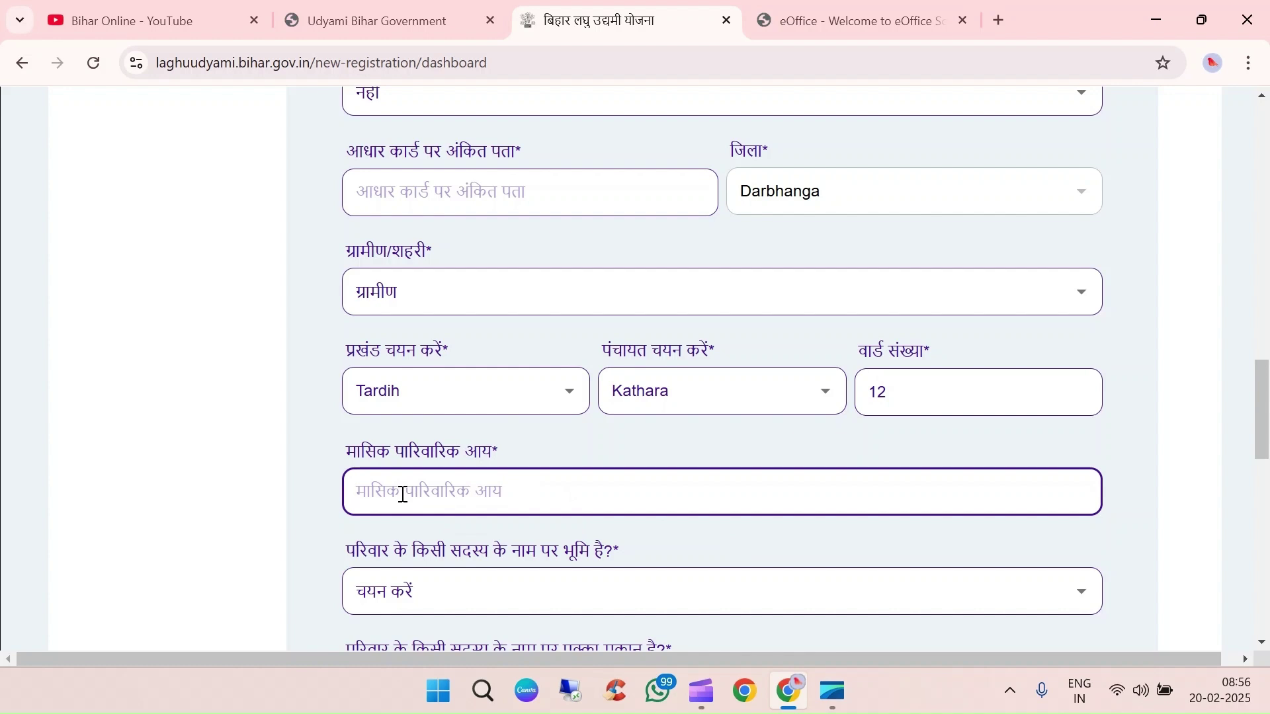
pyautogui.write('5600')
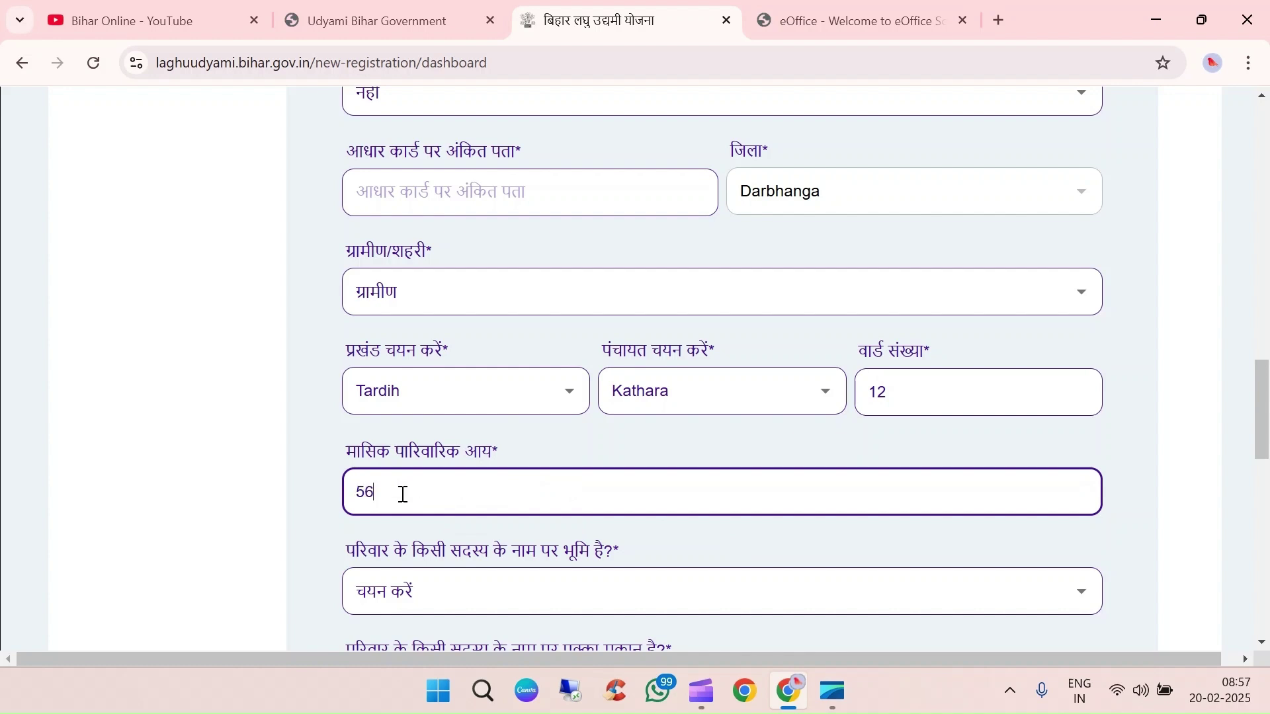
pyautogui.click(281, 518)
pyautogui.scroll(-1, 397, 518)
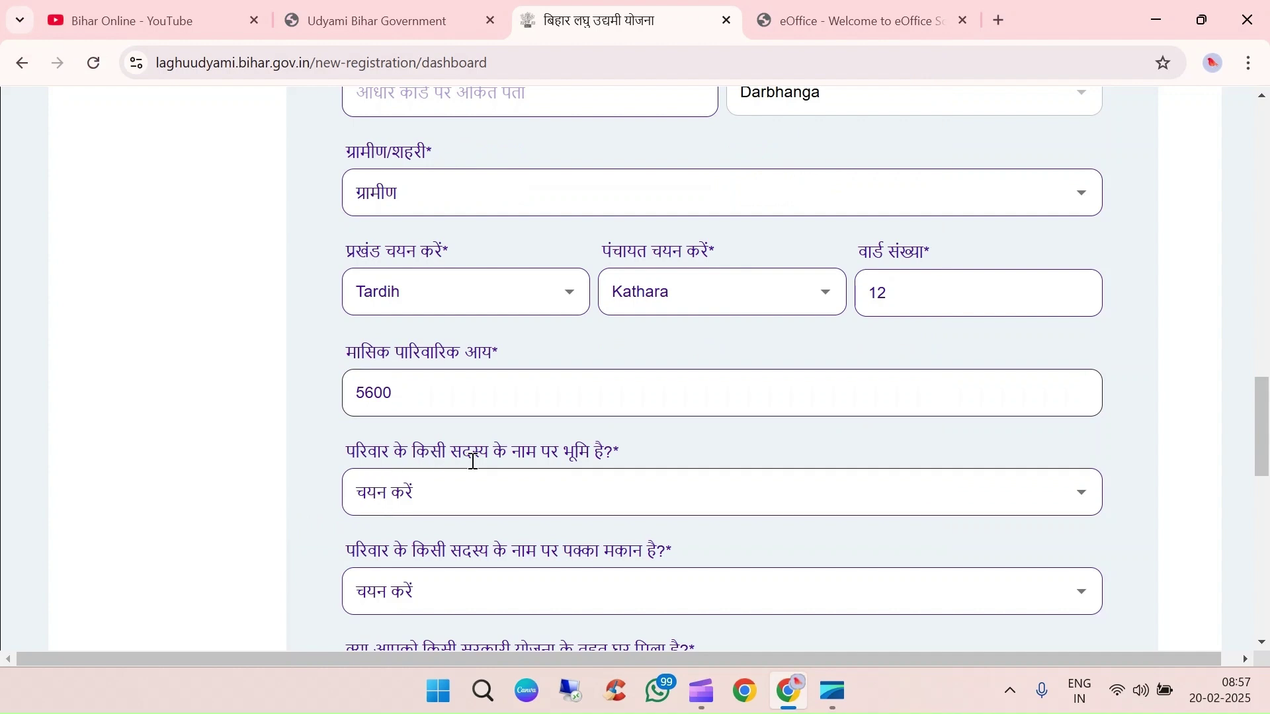
pyautogui.click(530, 509)
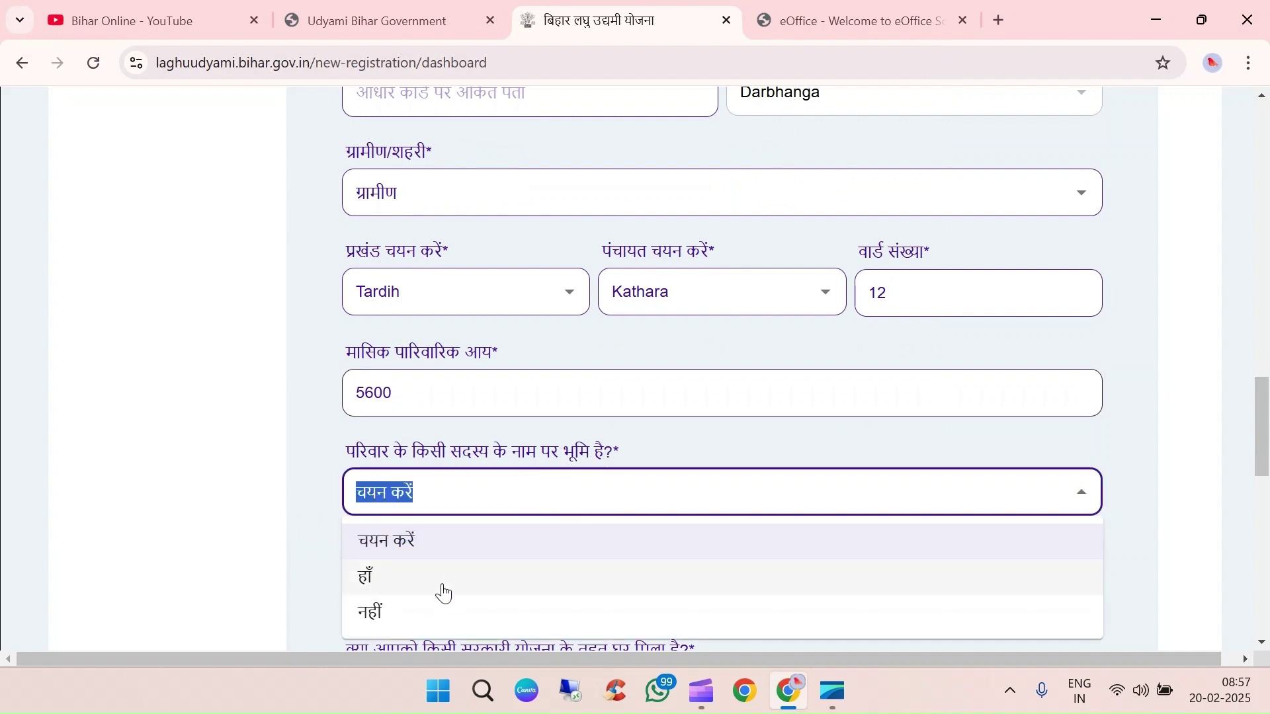
pyautogui.click(381, 612)
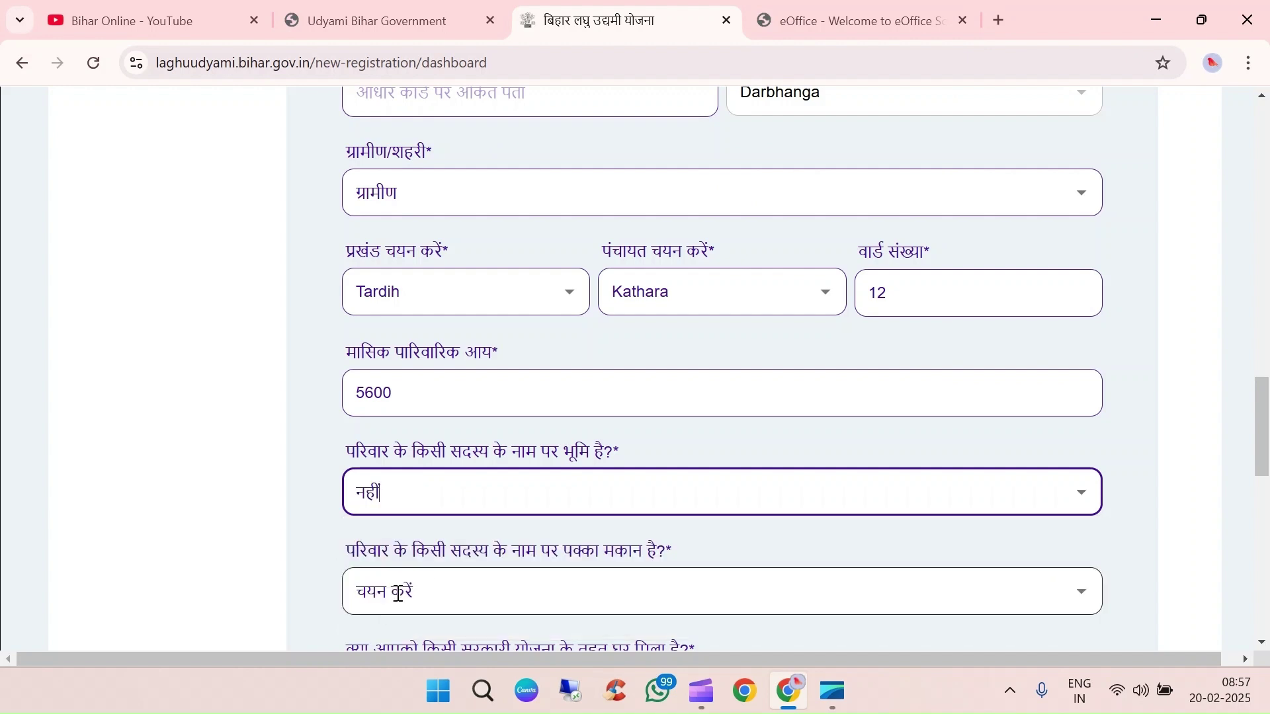
pyautogui.scroll(-1, 393, 470)
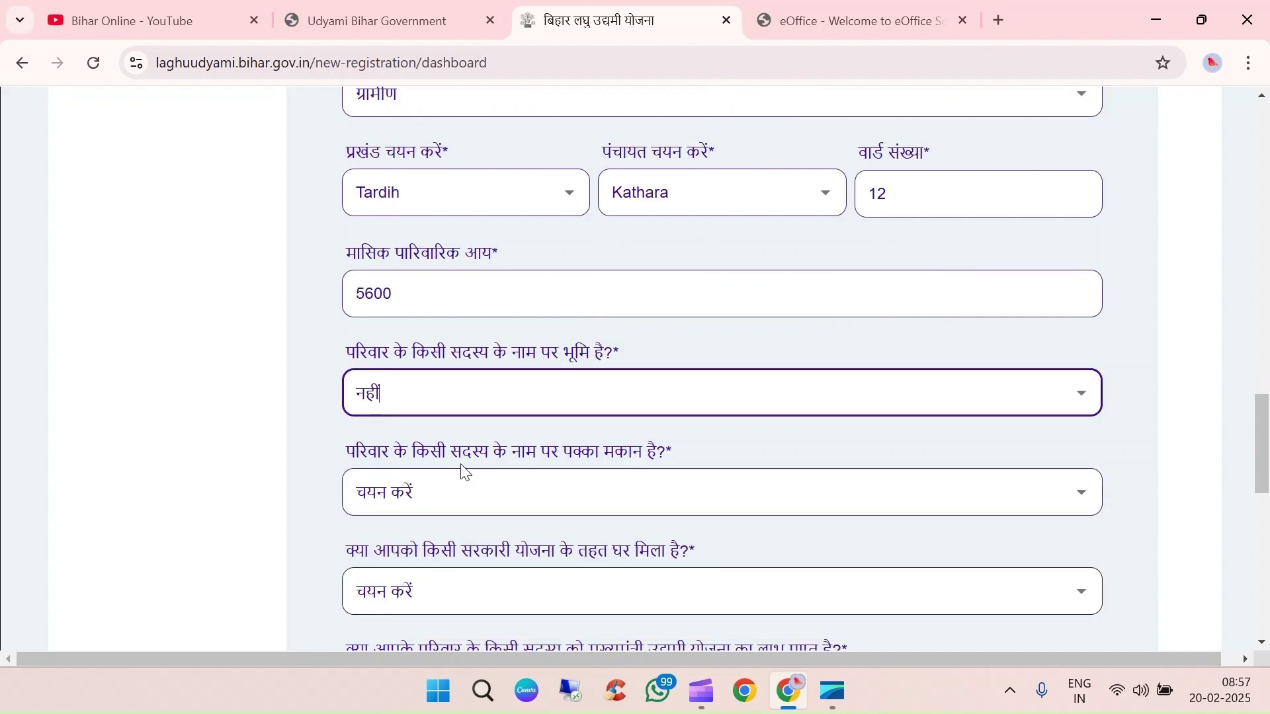
# - Answer नहीं to the pucca house, prior Udyami scheme benefit and government job questions
pyautogui.click(546, 501)
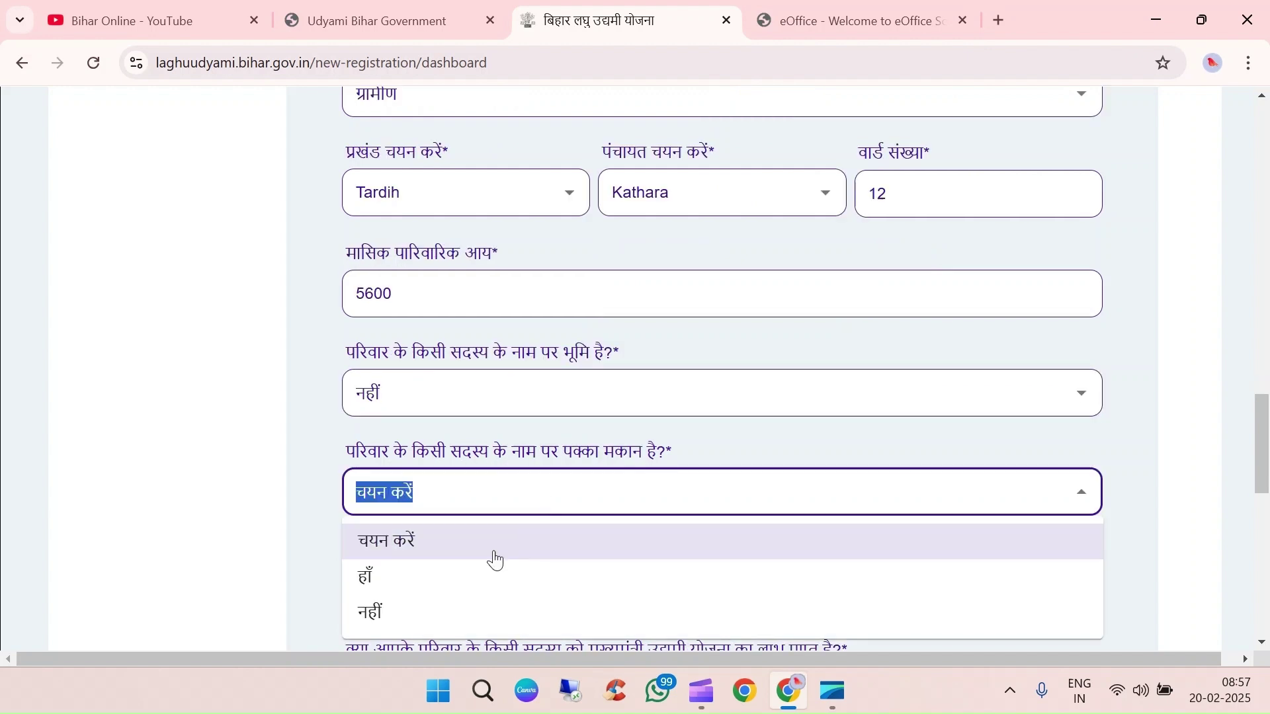
pyautogui.click(380, 602)
pyautogui.scroll(-2, 519, 519)
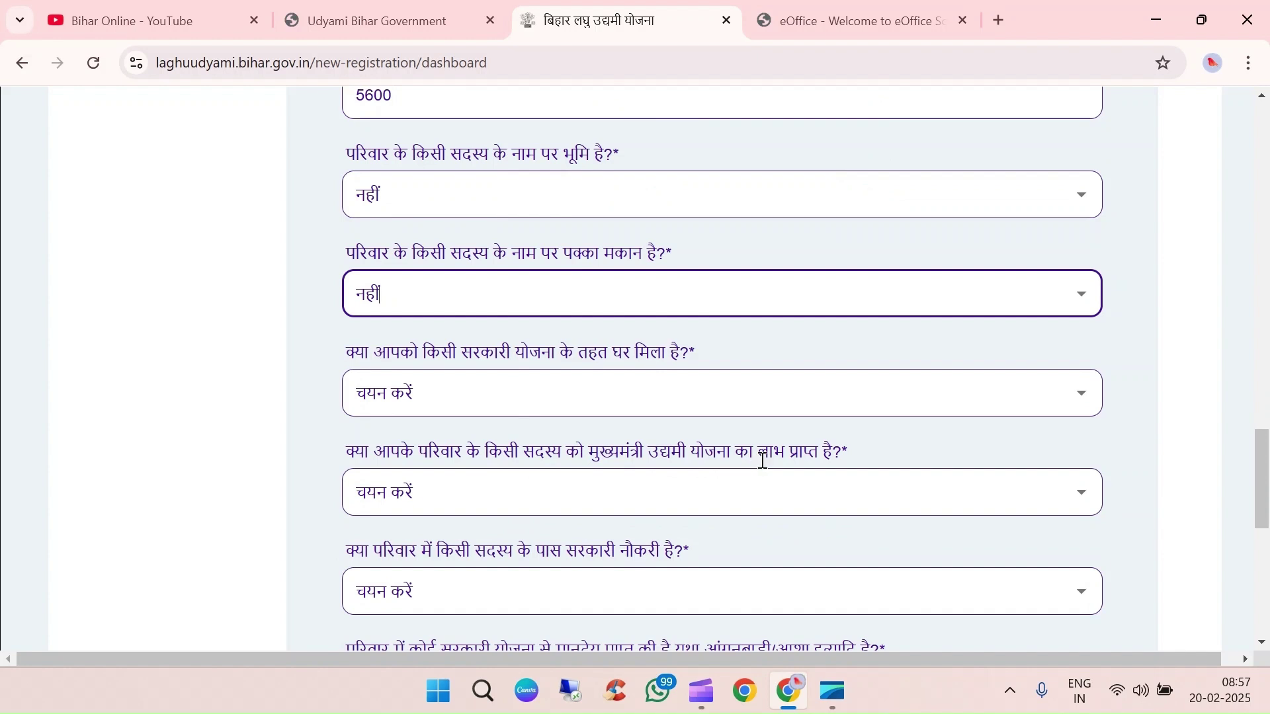
pyautogui.click(598, 498)
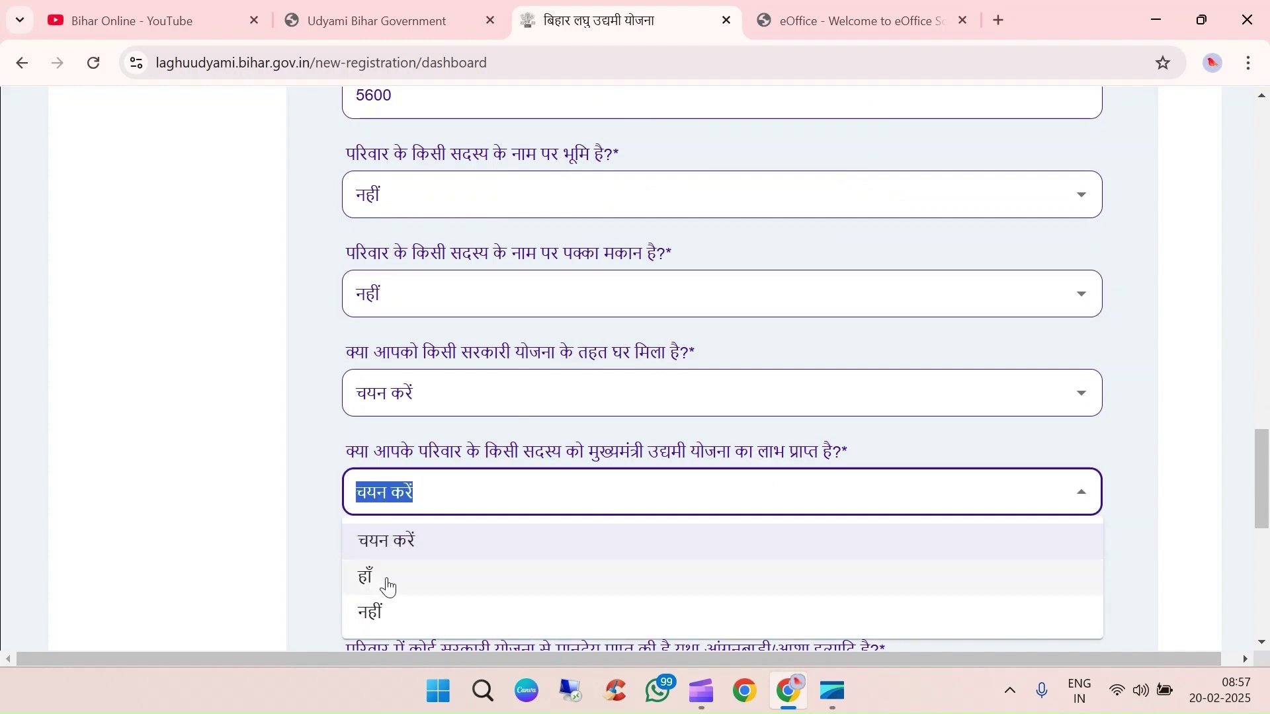
pyautogui.click(375, 611)
pyautogui.scroll(-1, 515, 521)
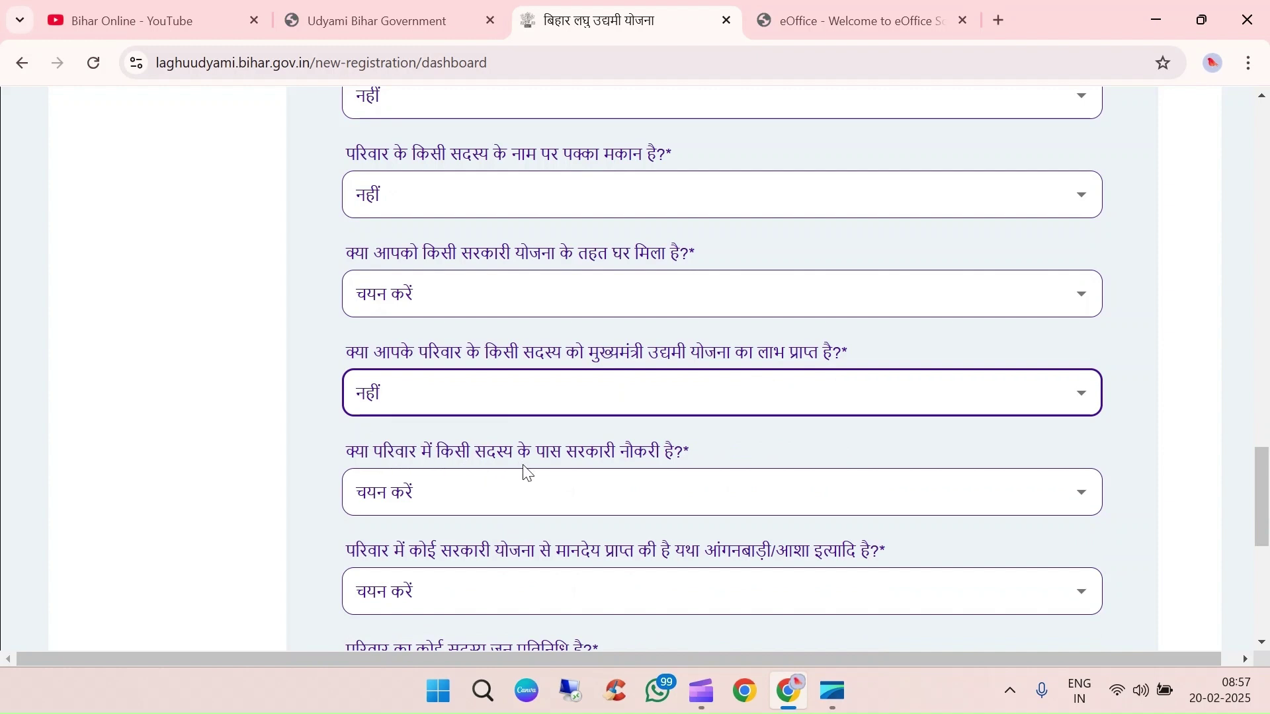
pyautogui.click(552, 511)
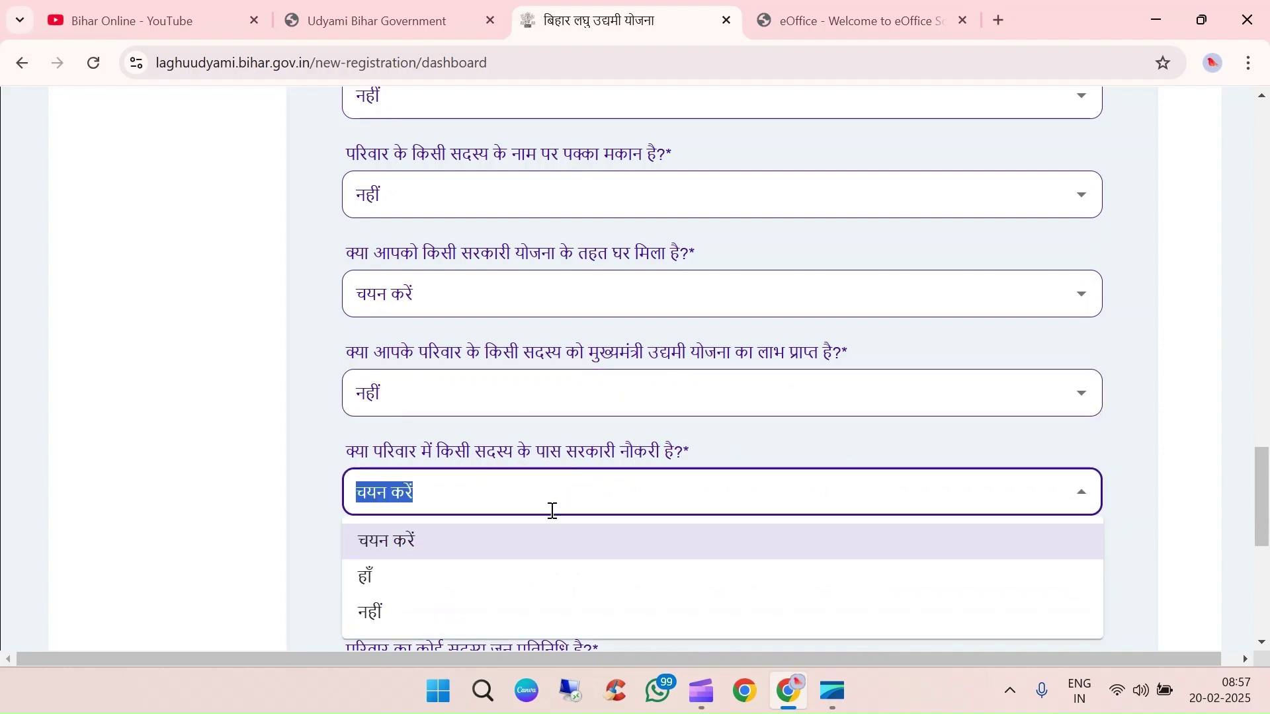
pyautogui.click(397, 614)
pyautogui.scroll(-2, 475, 525)
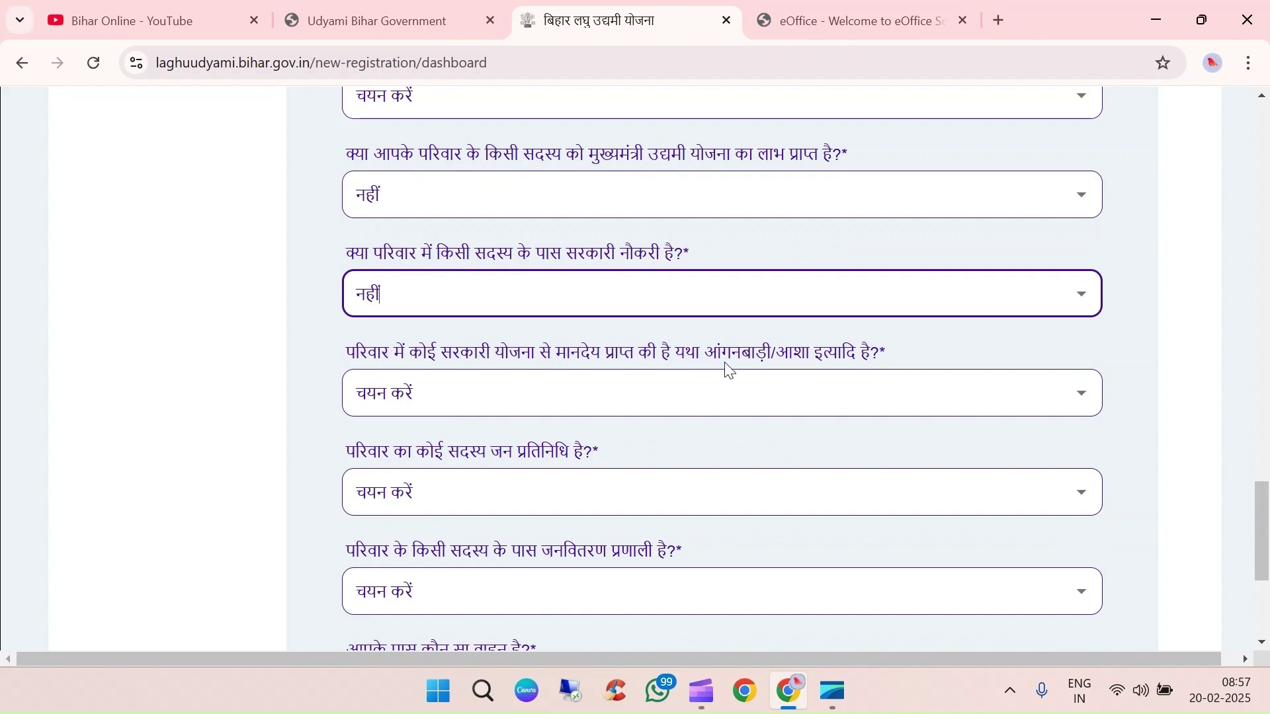
# - Answer नहीं for honorarium, जन प्रतिनिधि and जनवितरण, and pick दो पहिया वाहन as vehicle
pyautogui.click(628, 408)
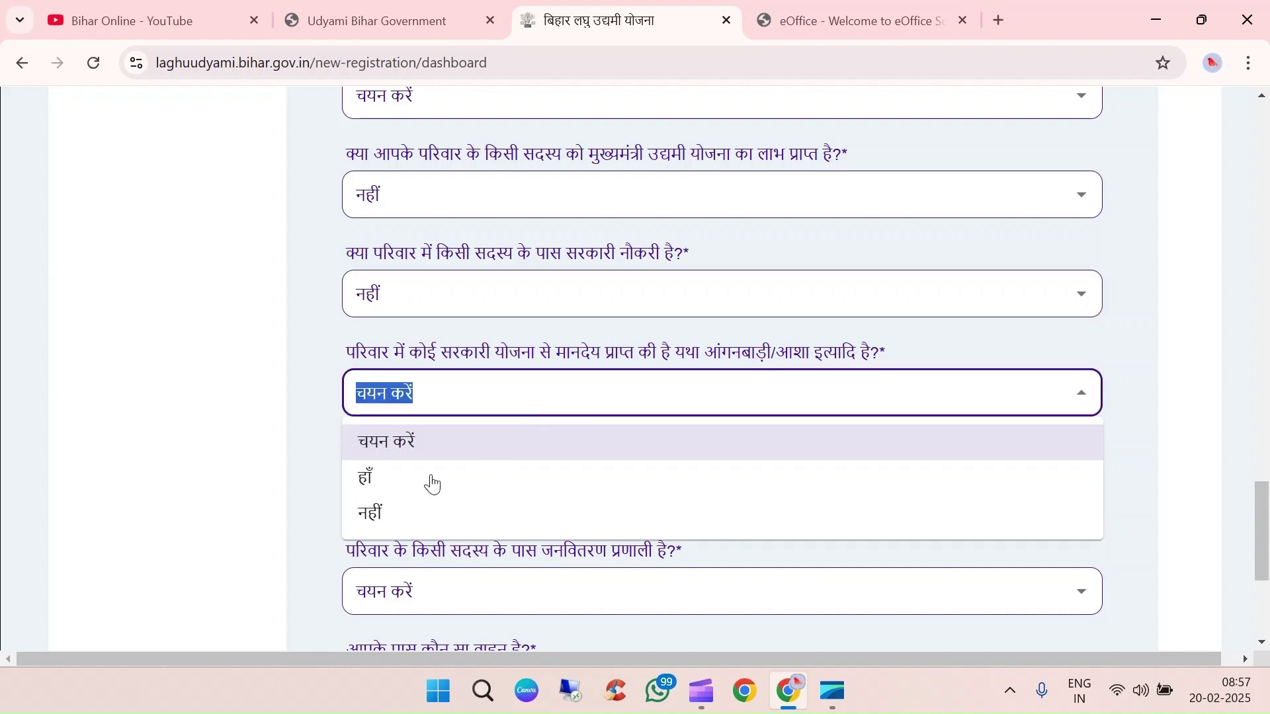
pyautogui.click(378, 516)
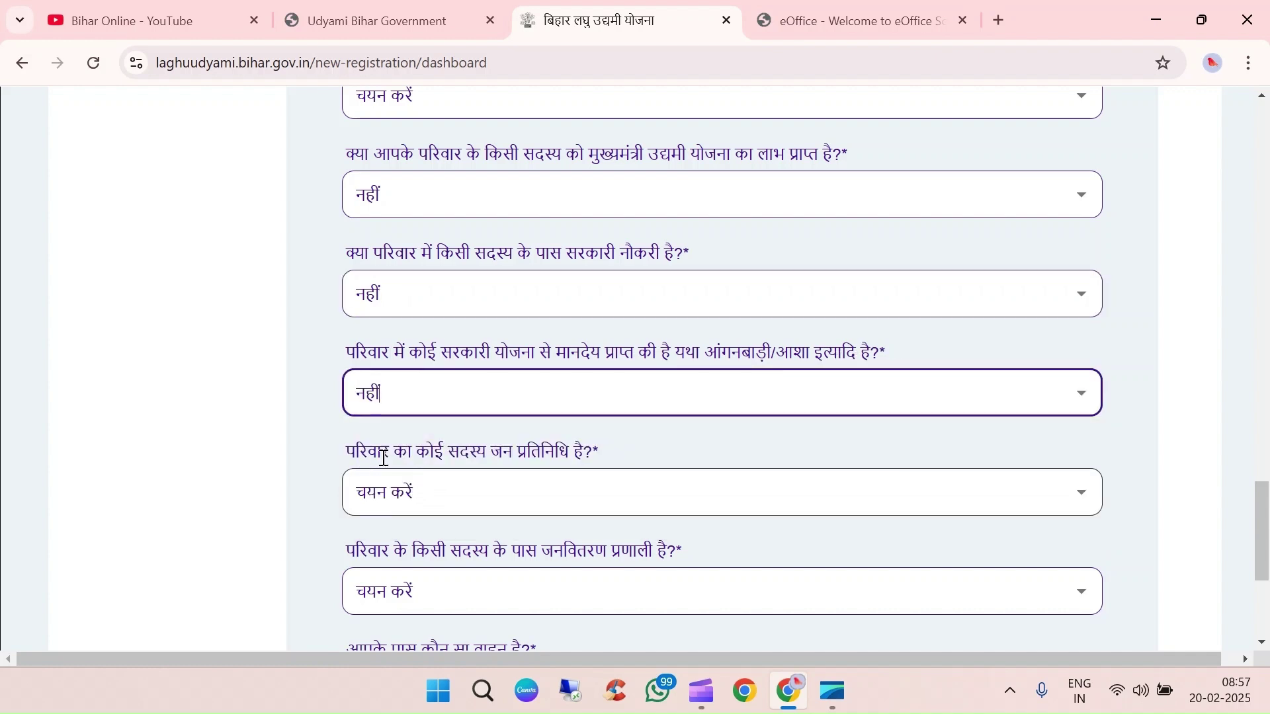
pyautogui.click(541, 499)
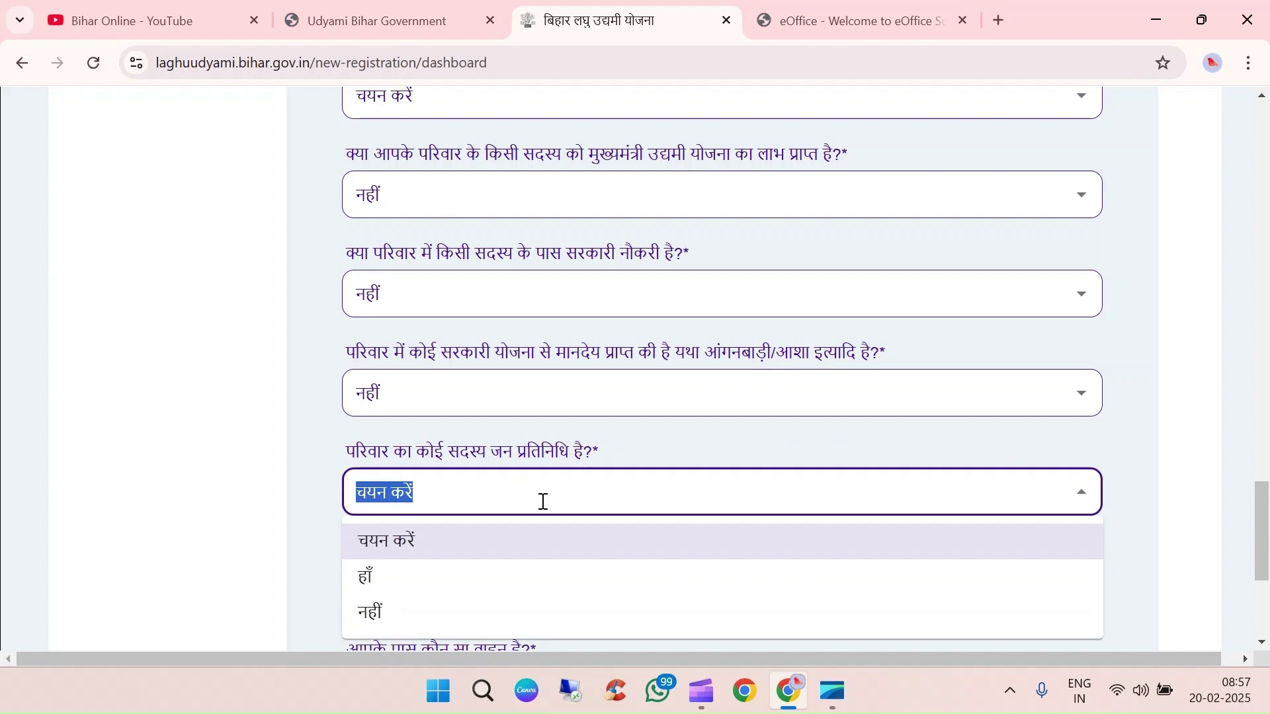
pyautogui.click(378, 614)
pyautogui.scroll(-1, 475, 535)
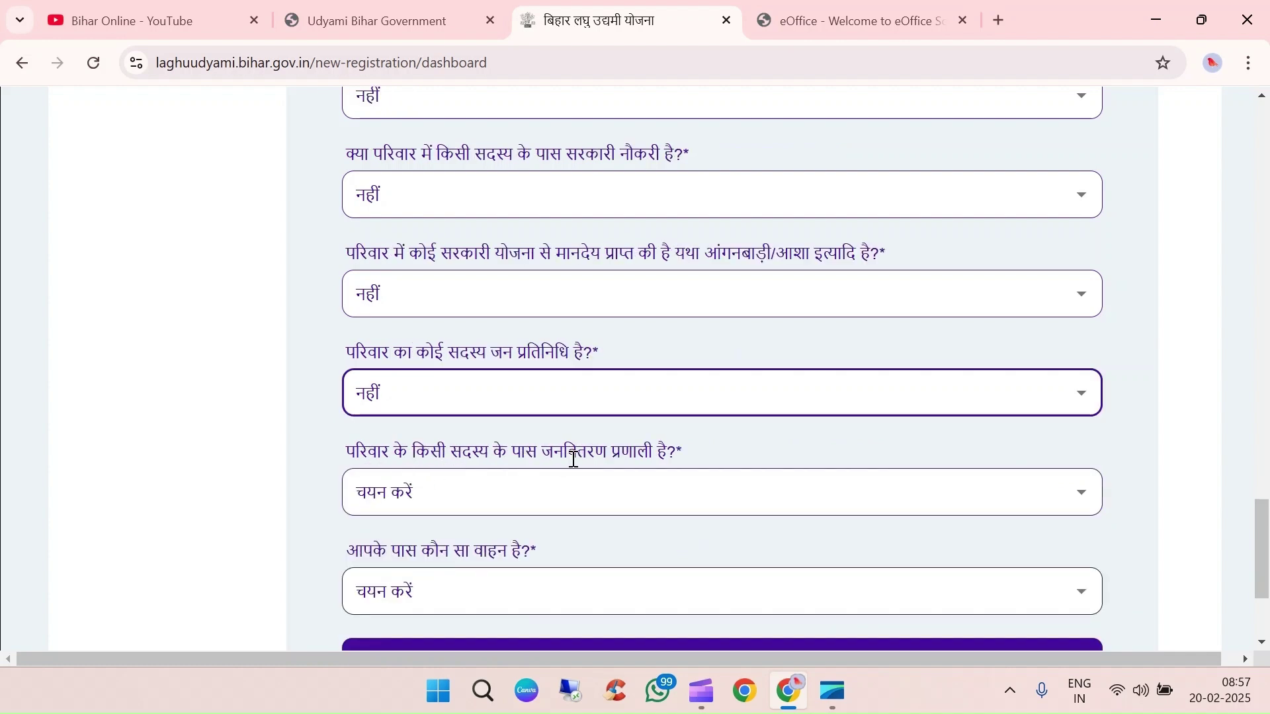
pyautogui.click(643, 491)
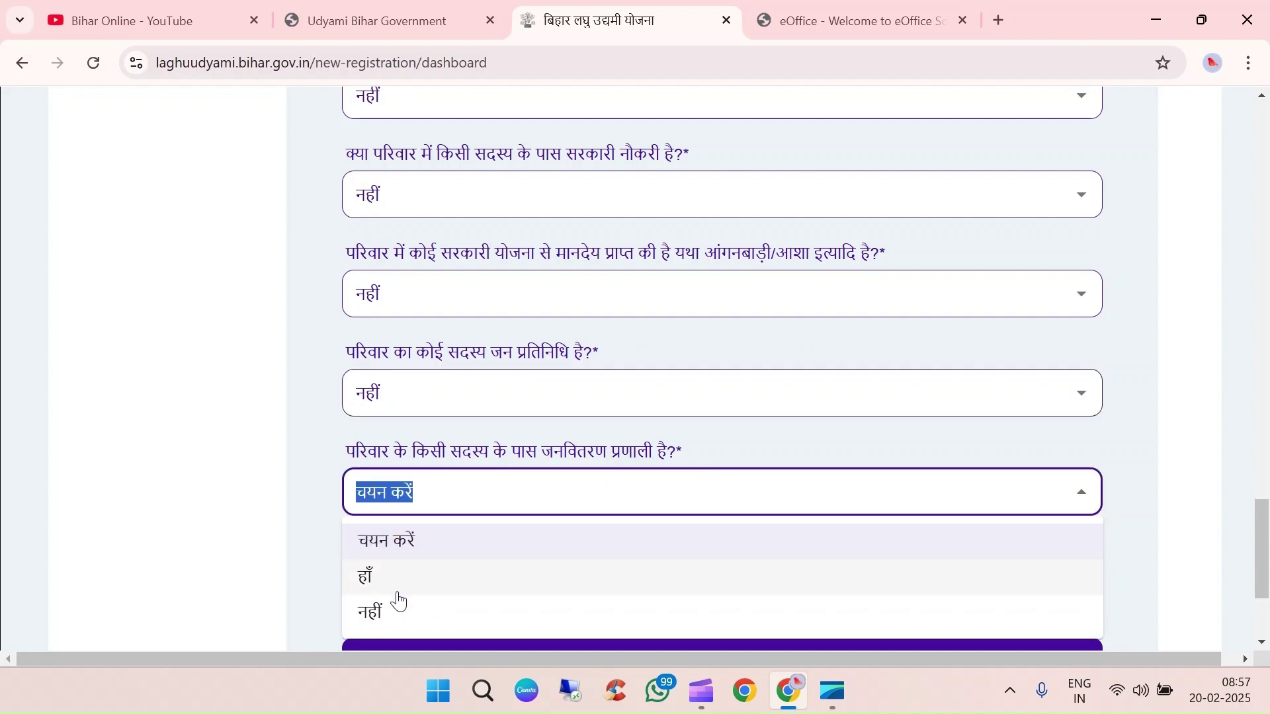
pyautogui.click(398, 603)
pyautogui.scroll(-1, 388, 601)
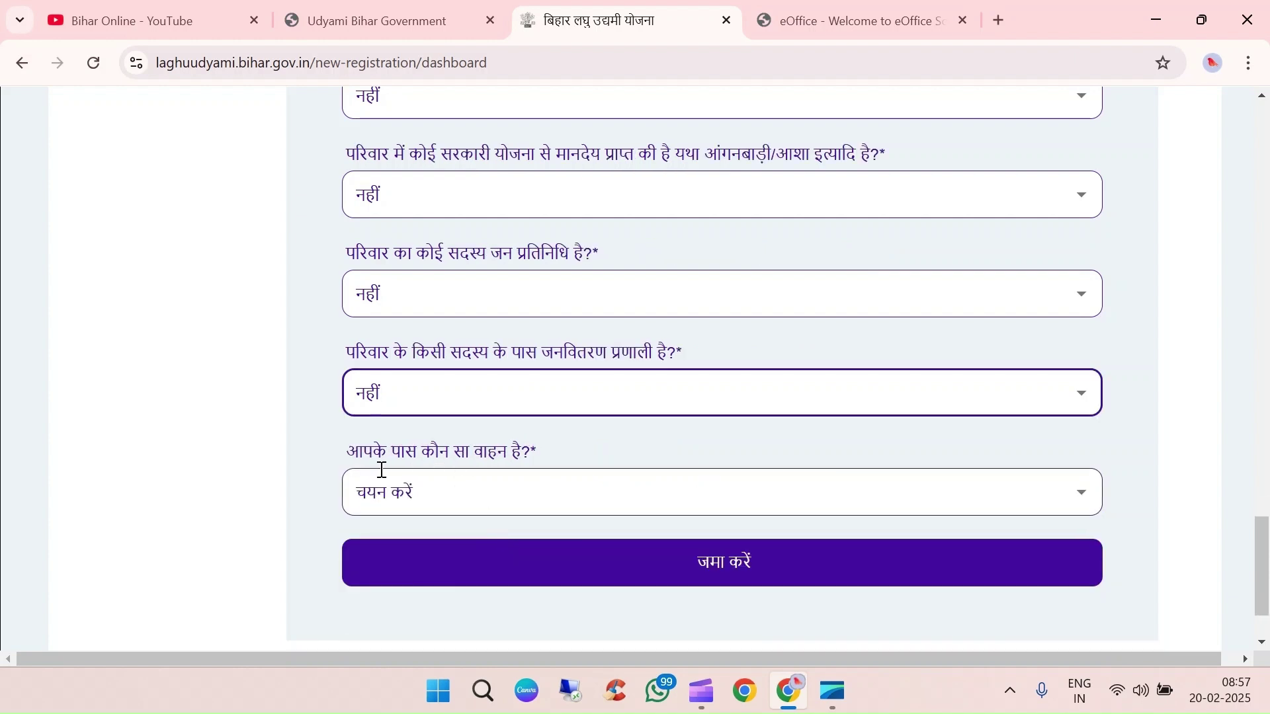
pyautogui.click(492, 513)
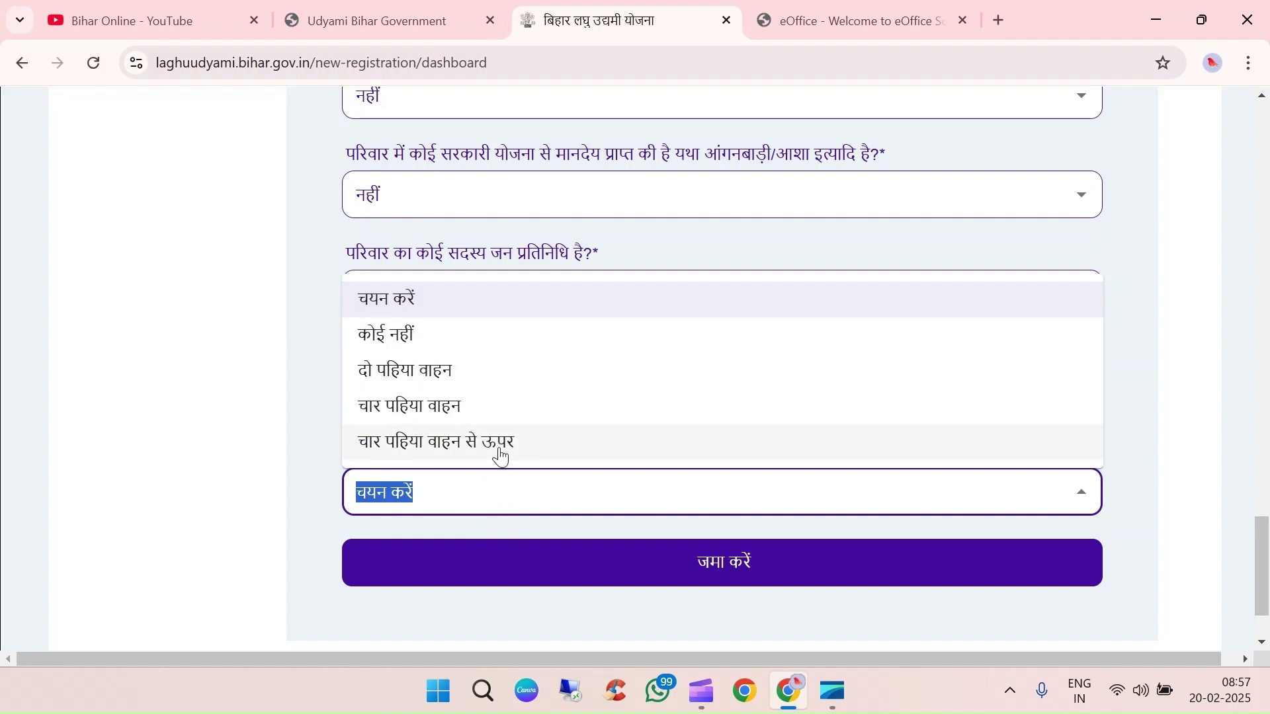
pyautogui.click(413, 375)
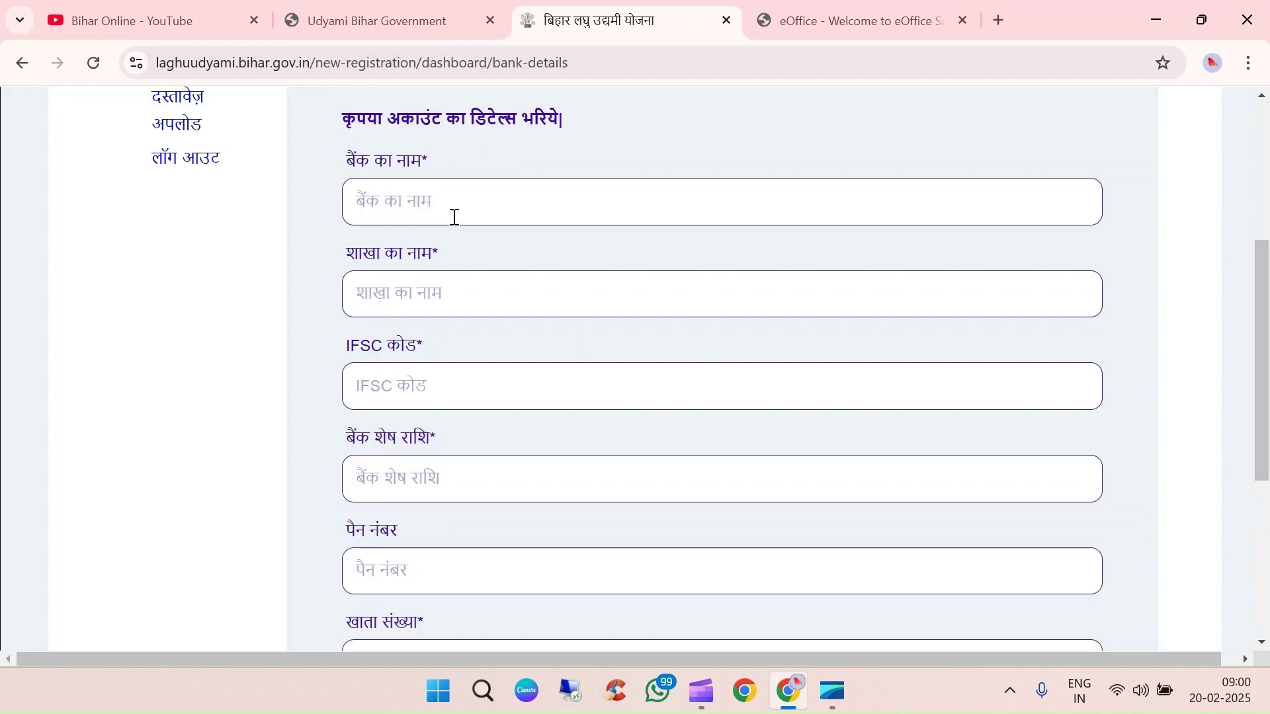
# - Go through the empty bank name, branch, IFSC, balance, PAN and account number fields
pyautogui.click(407, 204)
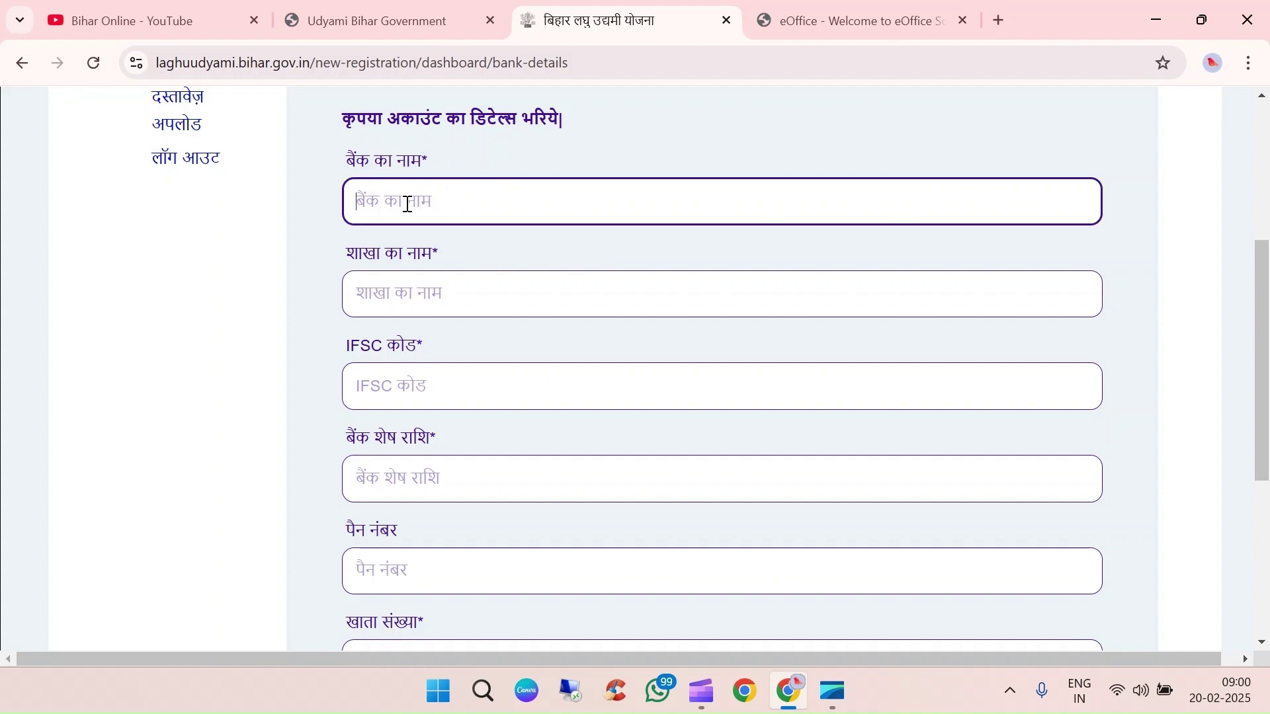
pyautogui.click(387, 298)
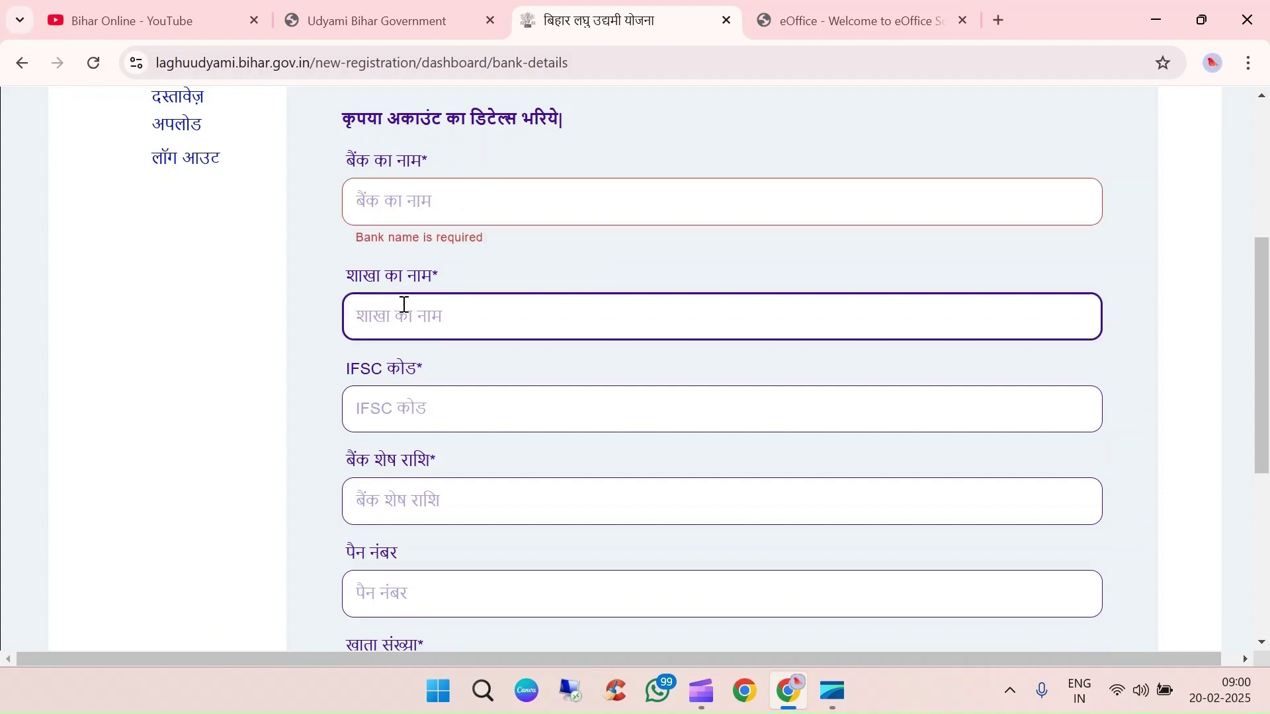
pyautogui.scroll(-1, 405, 304)
pyautogui.click(400, 313)
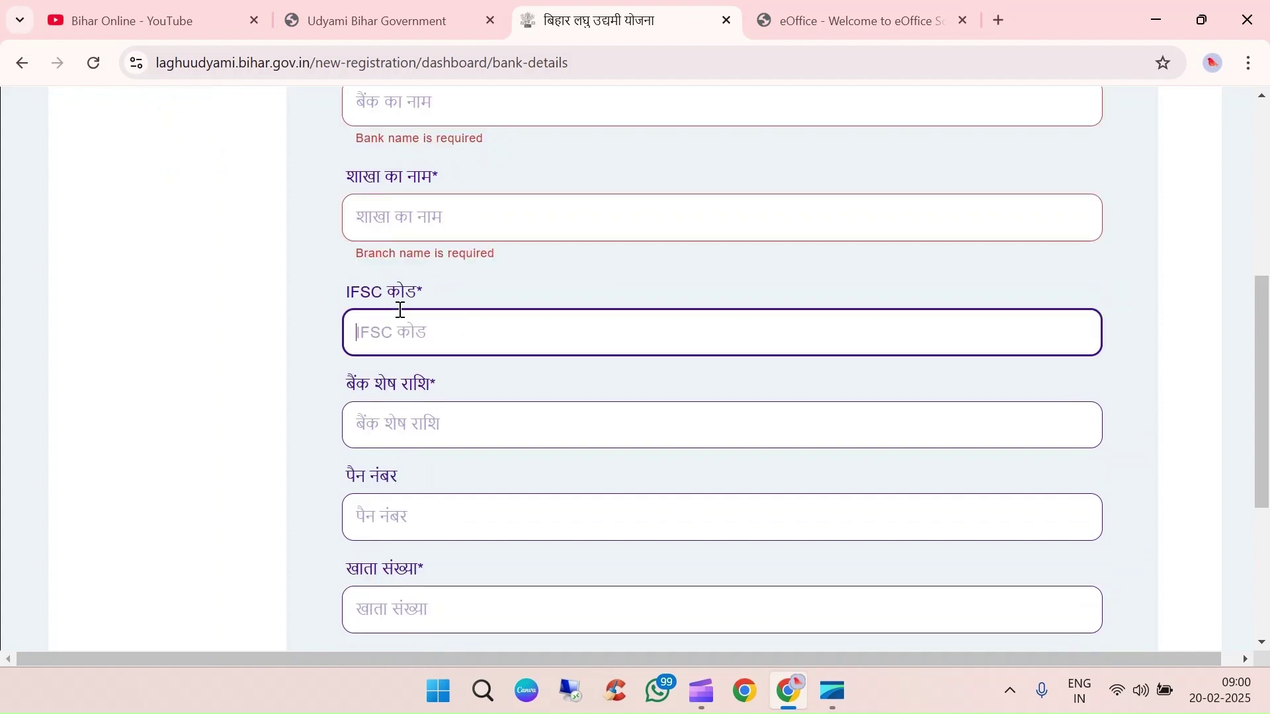
pyautogui.scroll(-1, 400, 311)
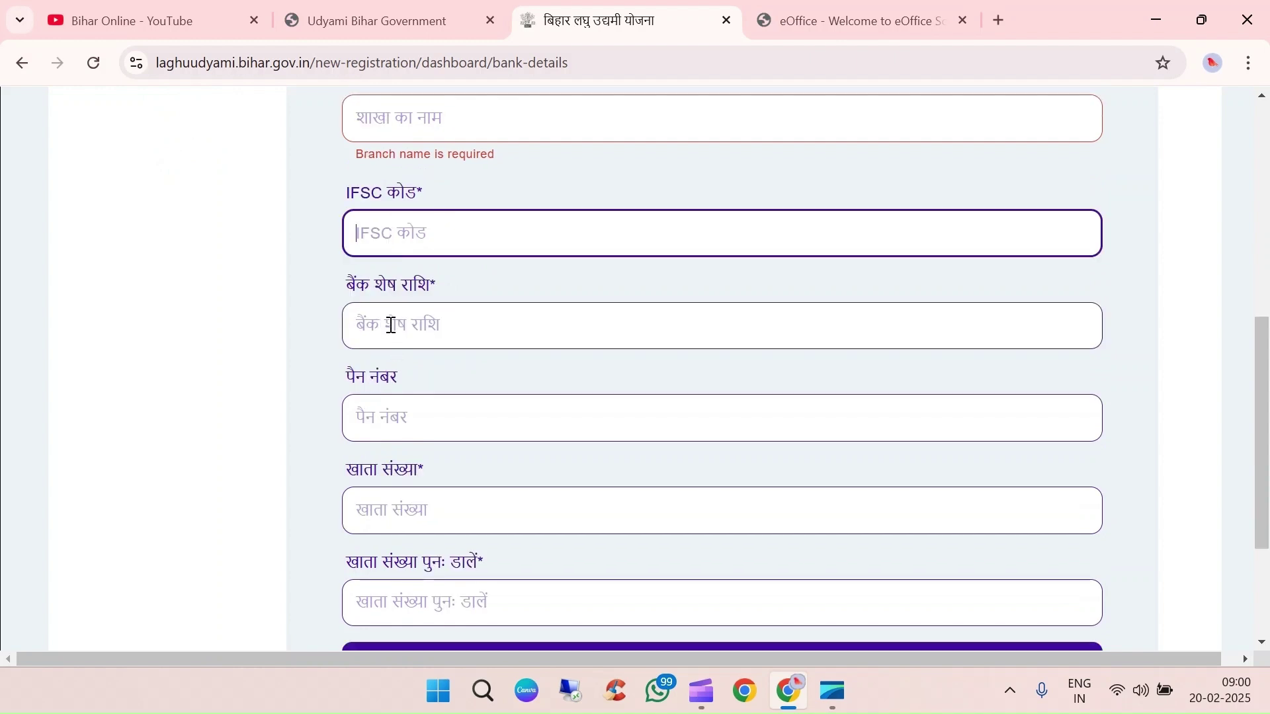
pyautogui.click(393, 322)
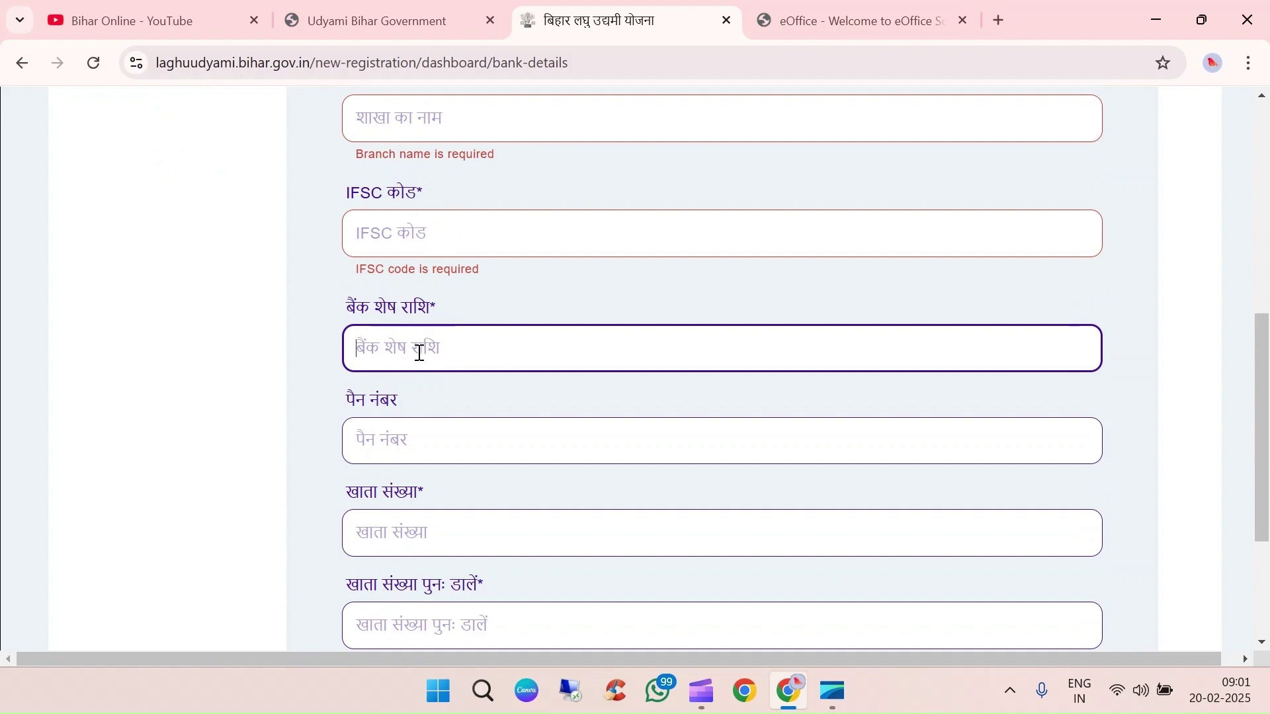
pyautogui.click(373, 442)
pyautogui.scroll(-1, 376, 445)
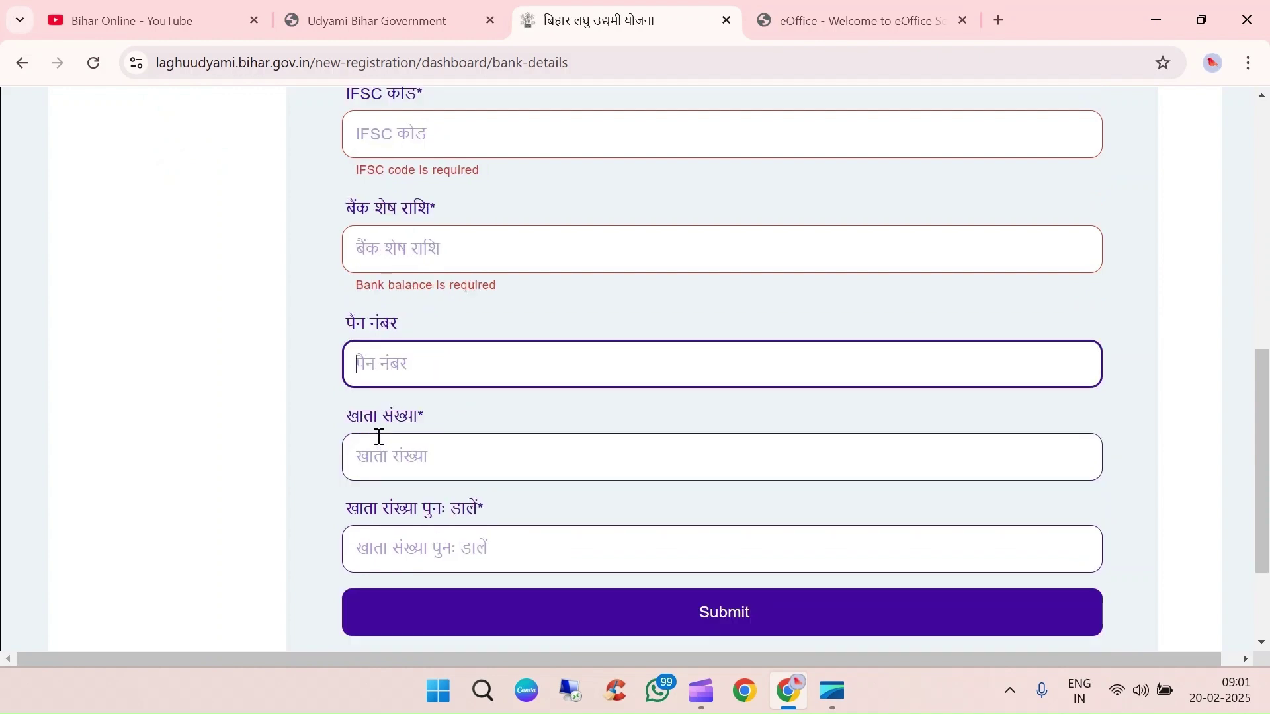
pyautogui.click(379, 438)
pyautogui.click(394, 547)
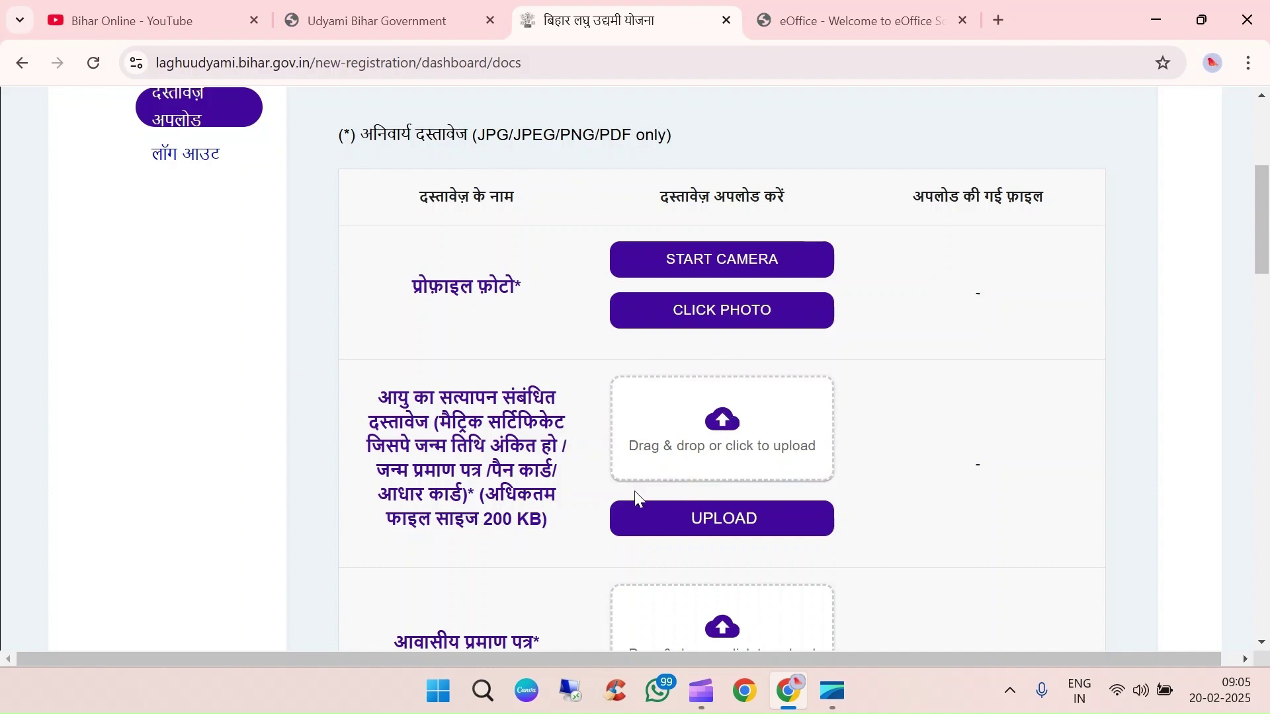
pyautogui.scroll(-1, 734, 459)
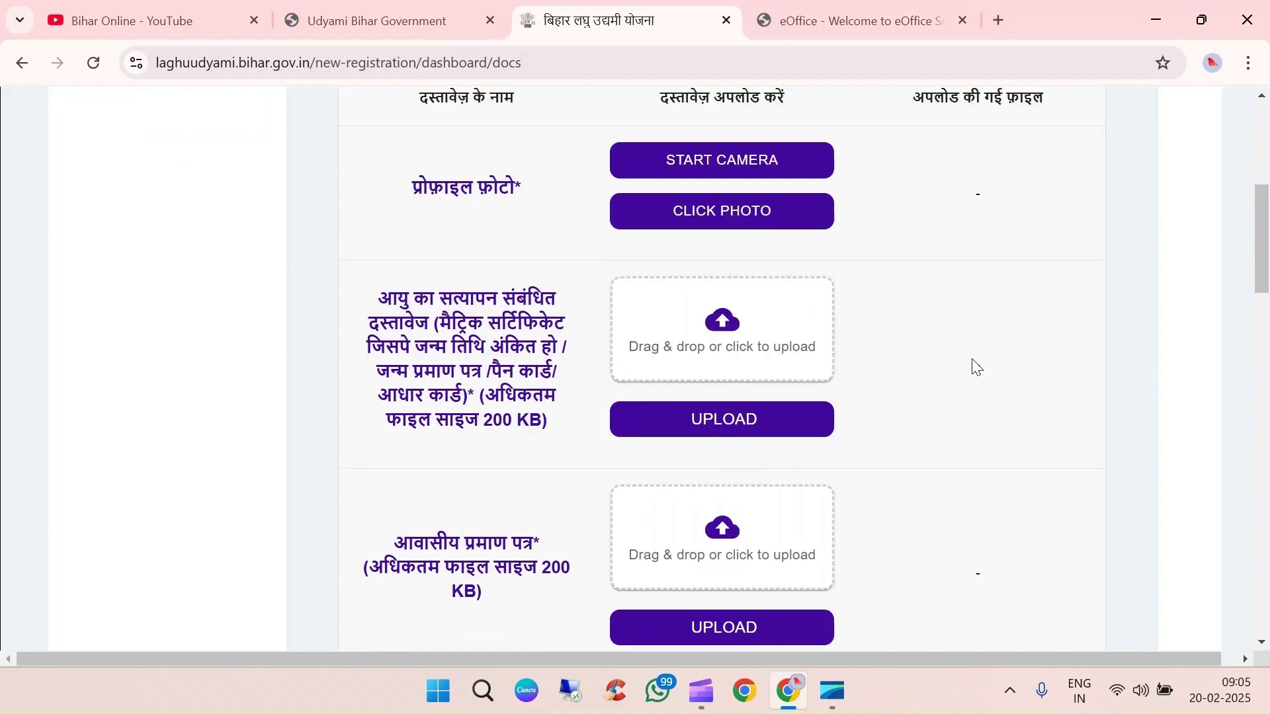
pyautogui.scroll(-1, 675, 472)
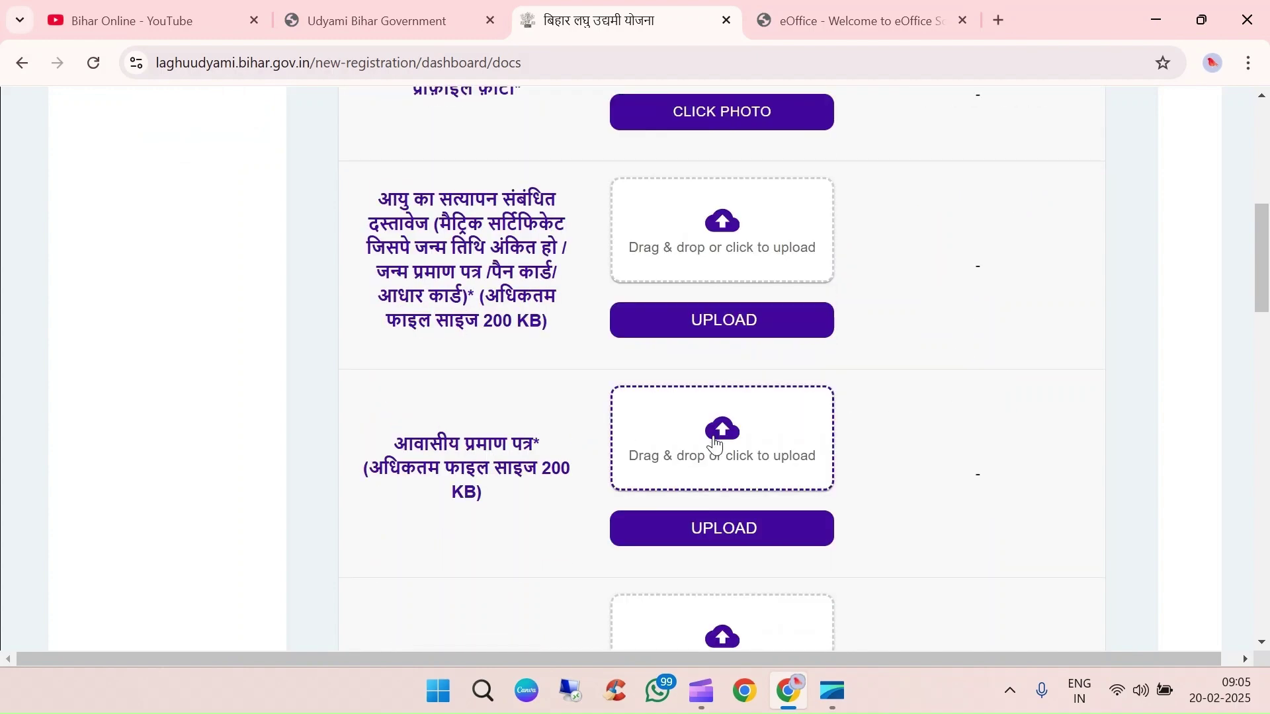
pyautogui.scroll(-2, 715, 444)
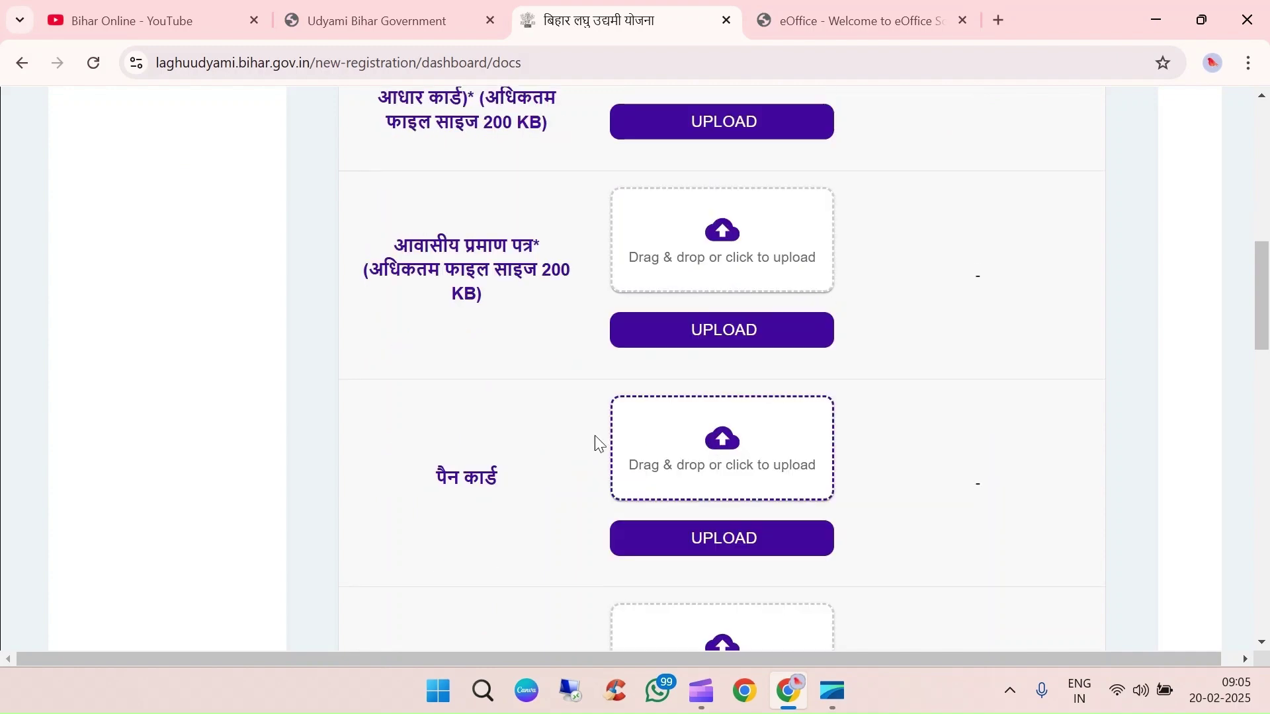
pyautogui.scroll(-2, 728, 456)
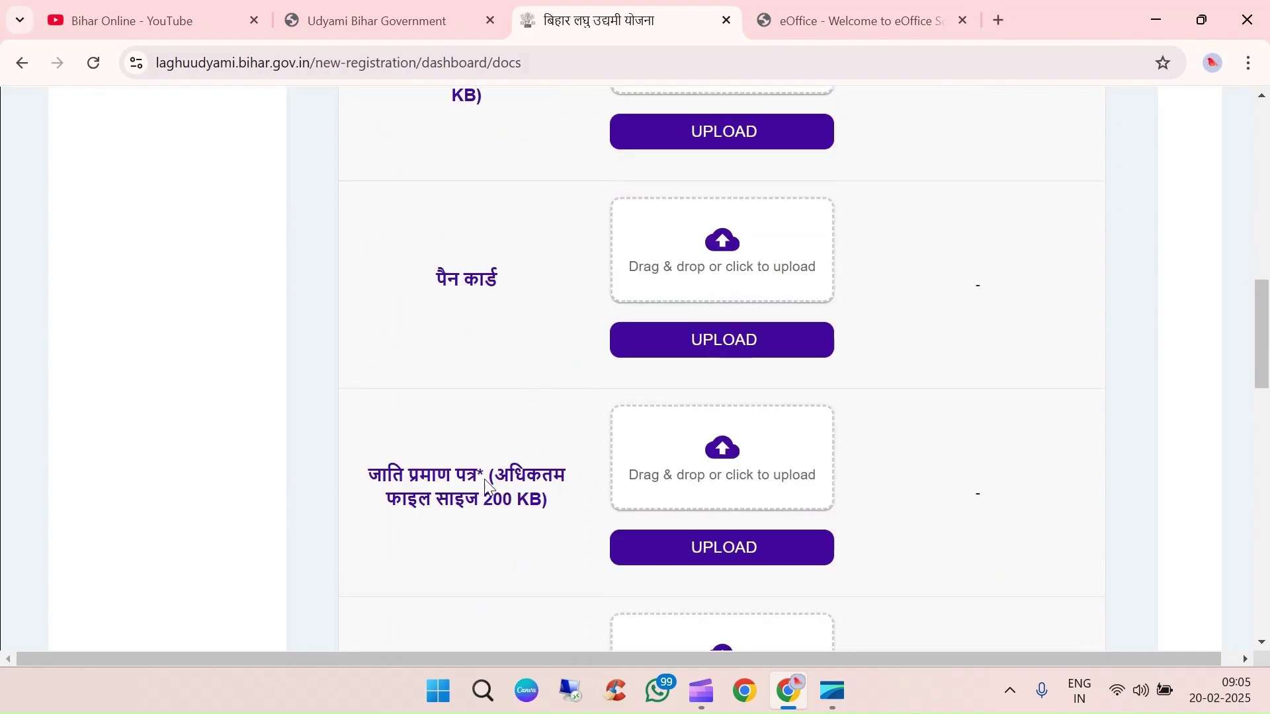
pyautogui.scroll(-1, 728, 479)
pyautogui.scroll(-1, 750, 476)
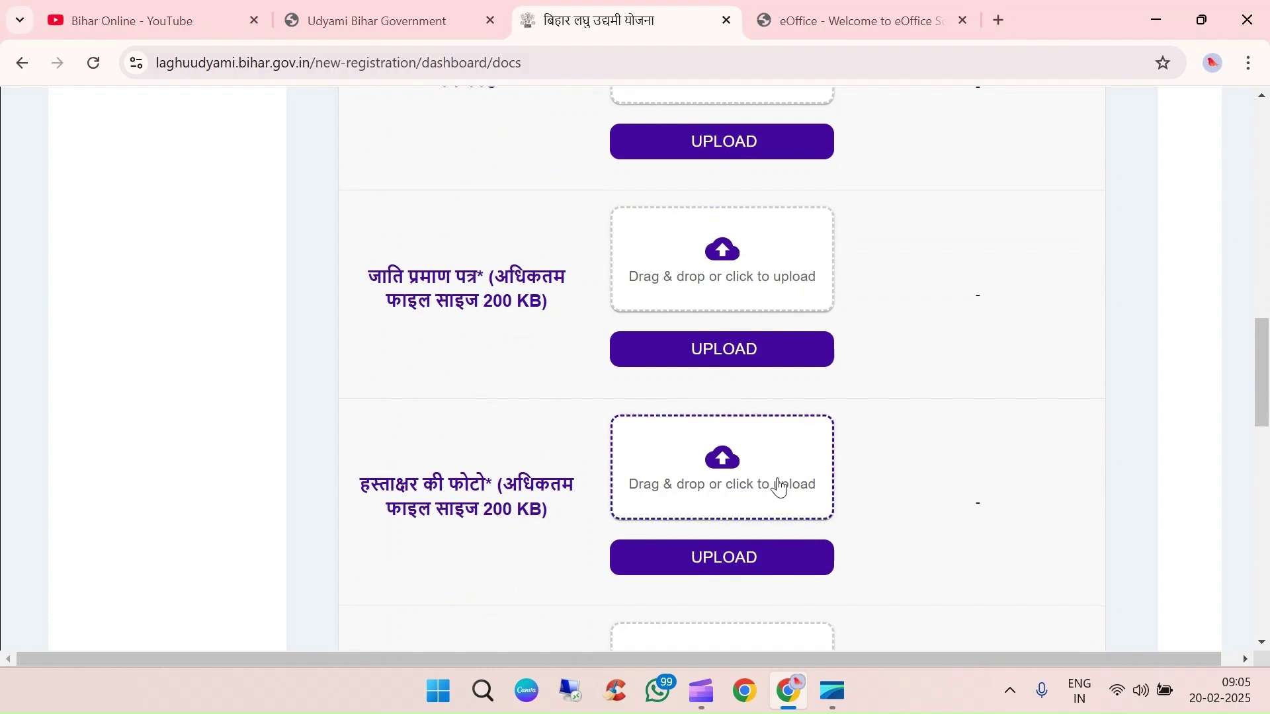
pyautogui.scroll(-2, 955, 493)
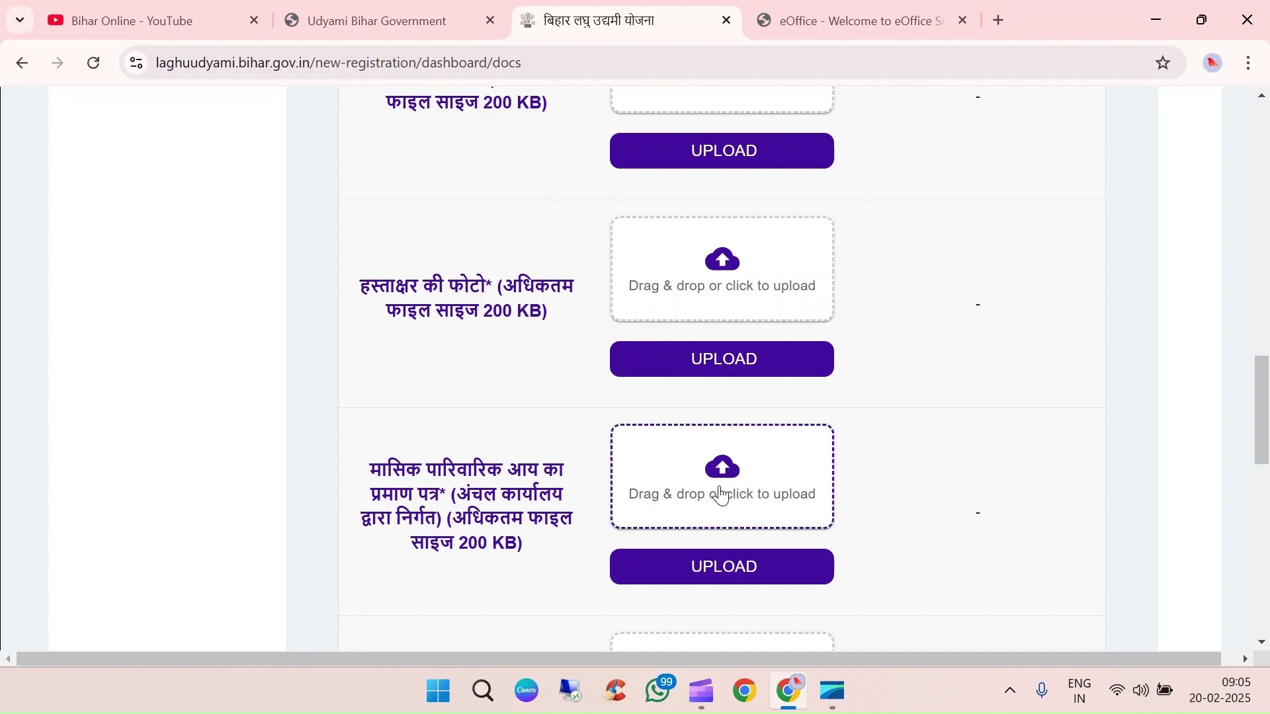
pyautogui.scroll(-3, 720, 496)
pyautogui.scroll(-3, 703, 502)
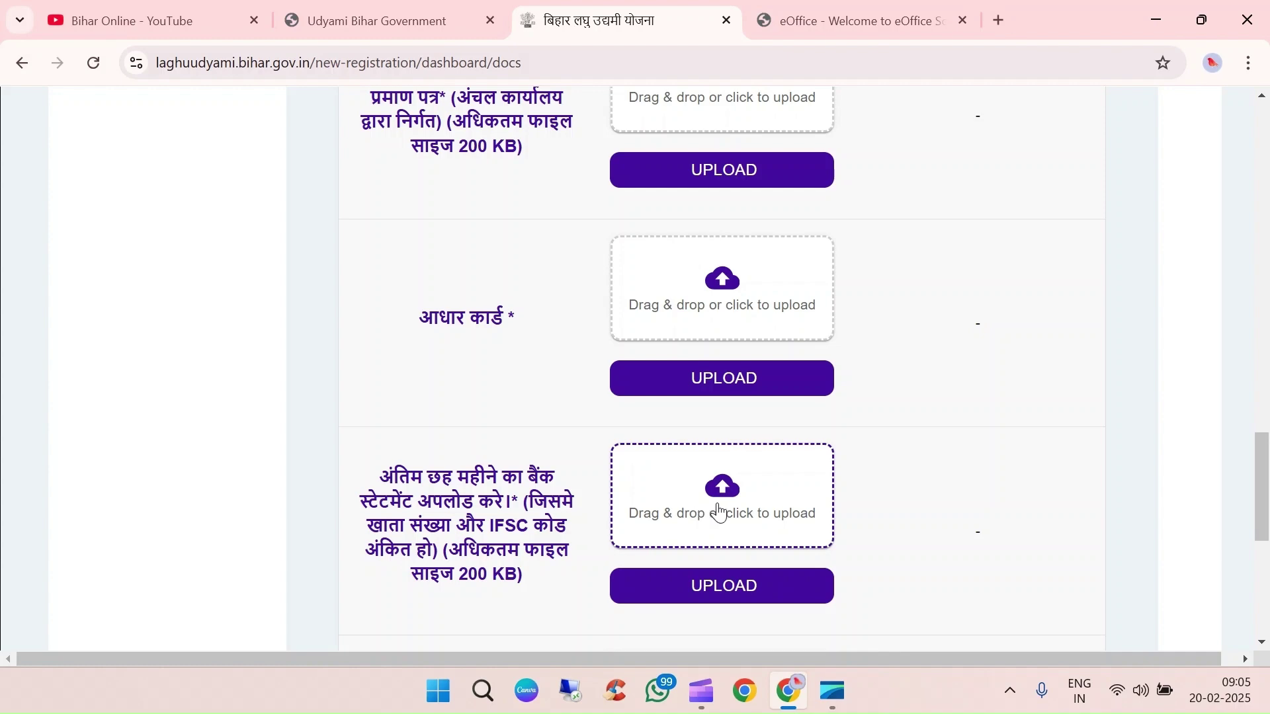
pyautogui.scroll(-3, 718, 512)
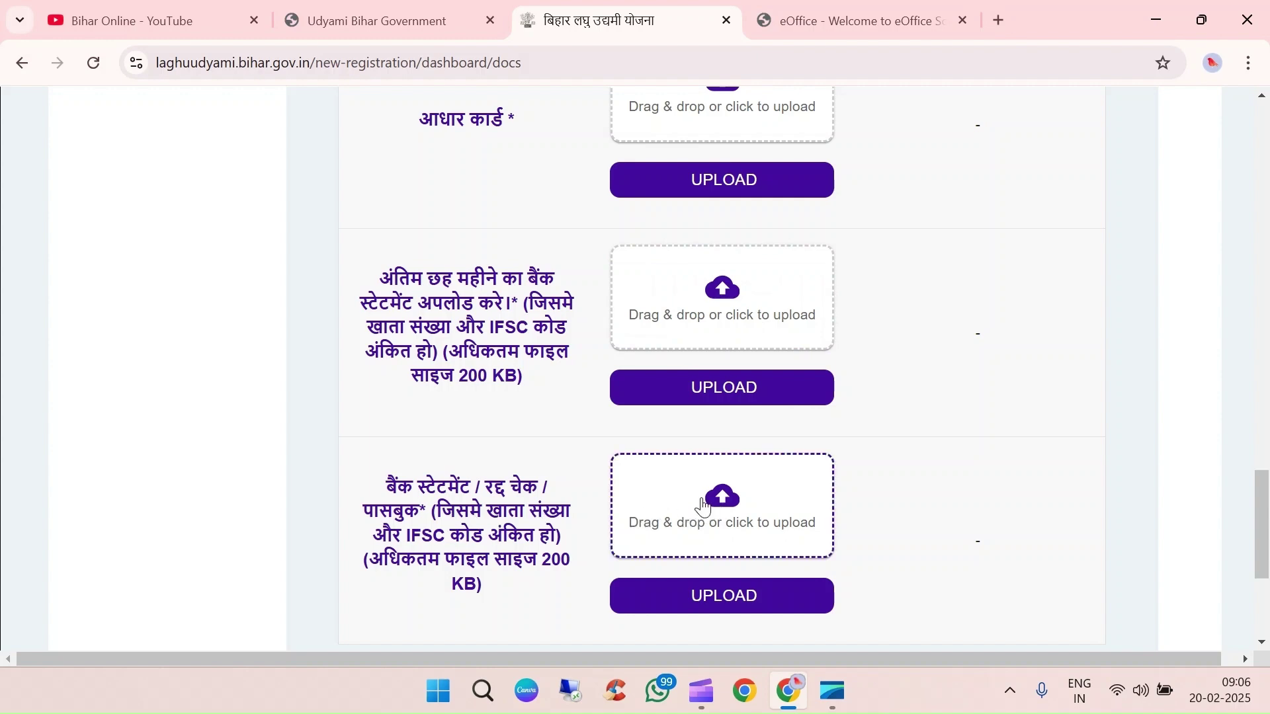
pyautogui.scroll(-3, 703, 506)
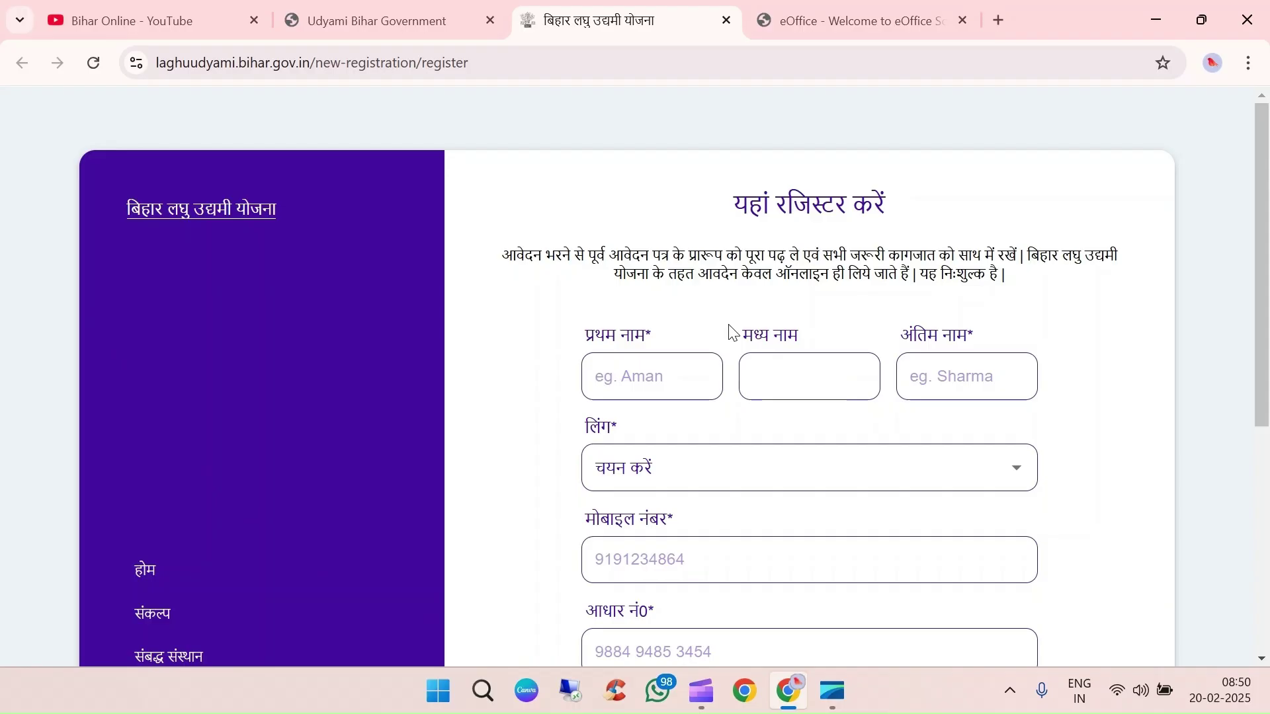
pyautogui.click(631, 376)
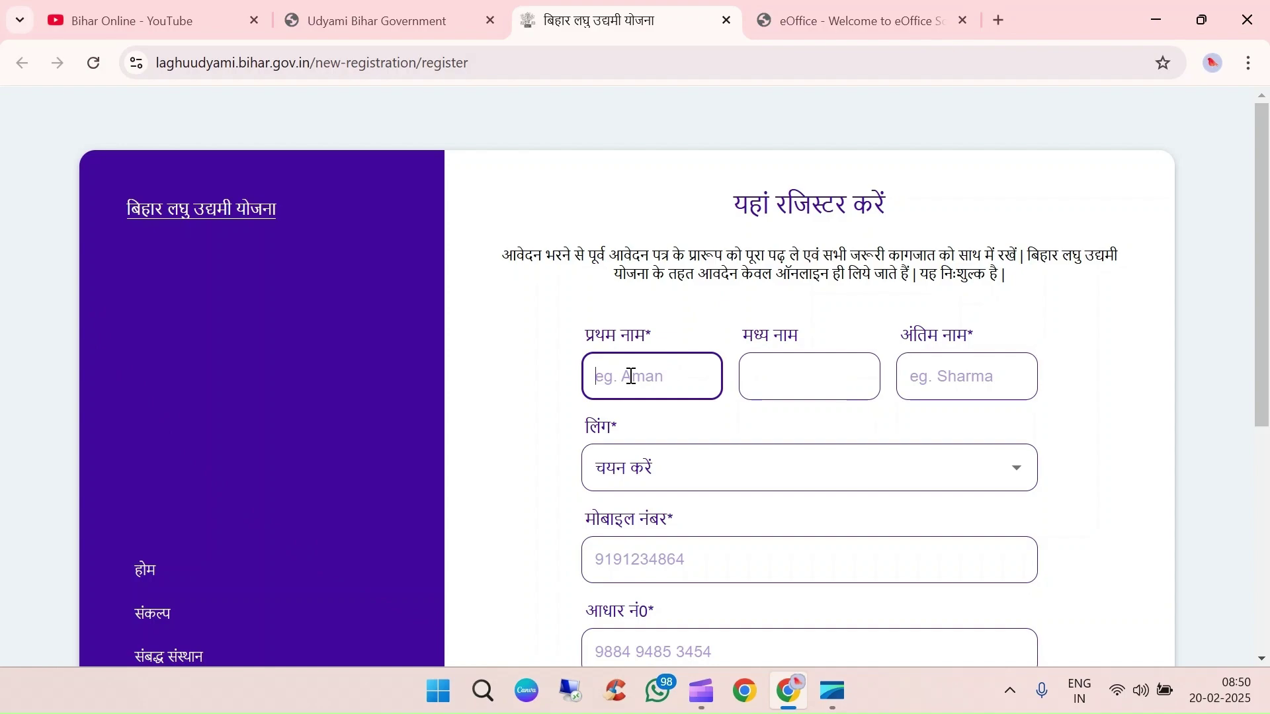